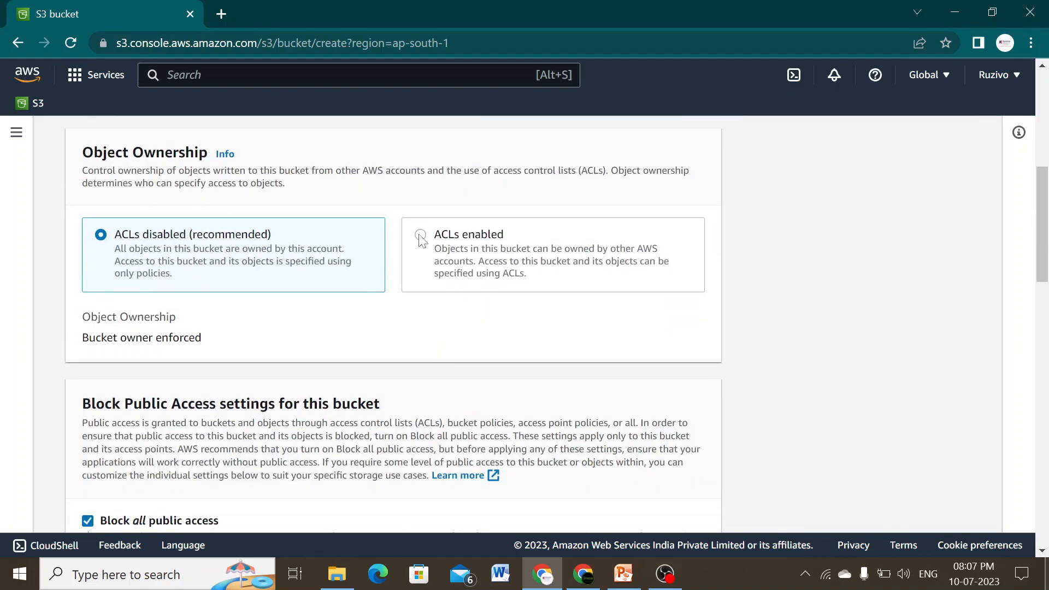
# Enable ACLs for the new bucket and turn off Block all public access, acknowledging that its contents might become public.
pyautogui.click(422, 237)
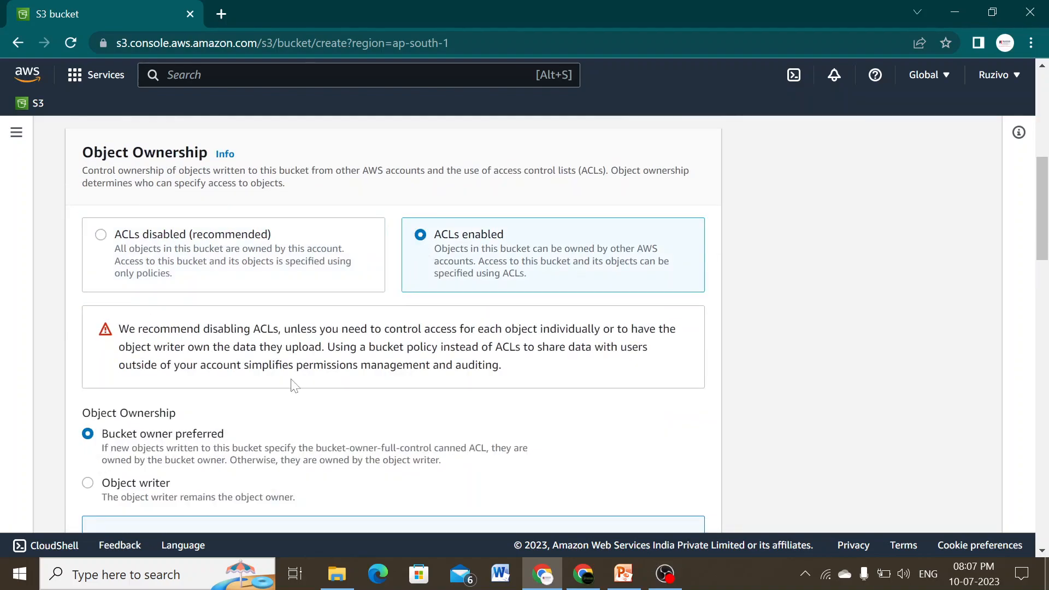
pyautogui.scroll(-3, 126, 422)
pyautogui.scroll(-5, 126, 422)
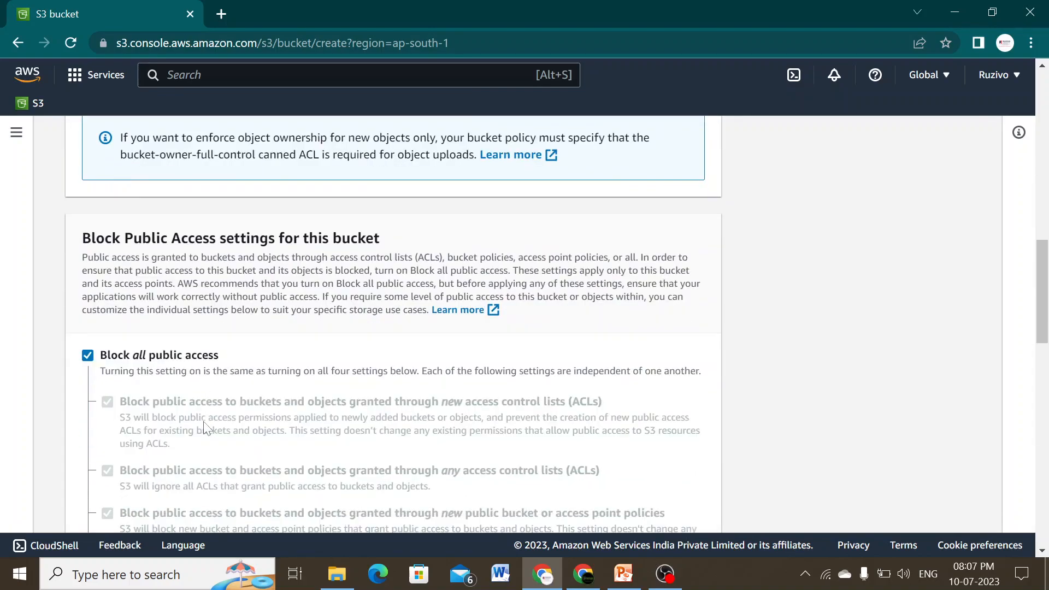
pyautogui.click(89, 350)
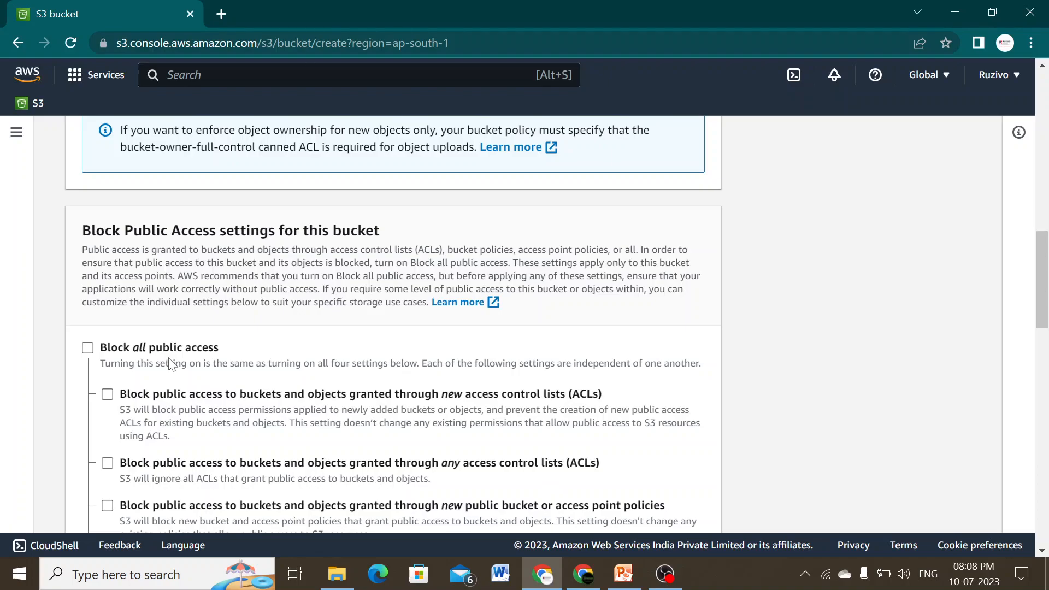
pyautogui.scroll(-1, 273, 362)
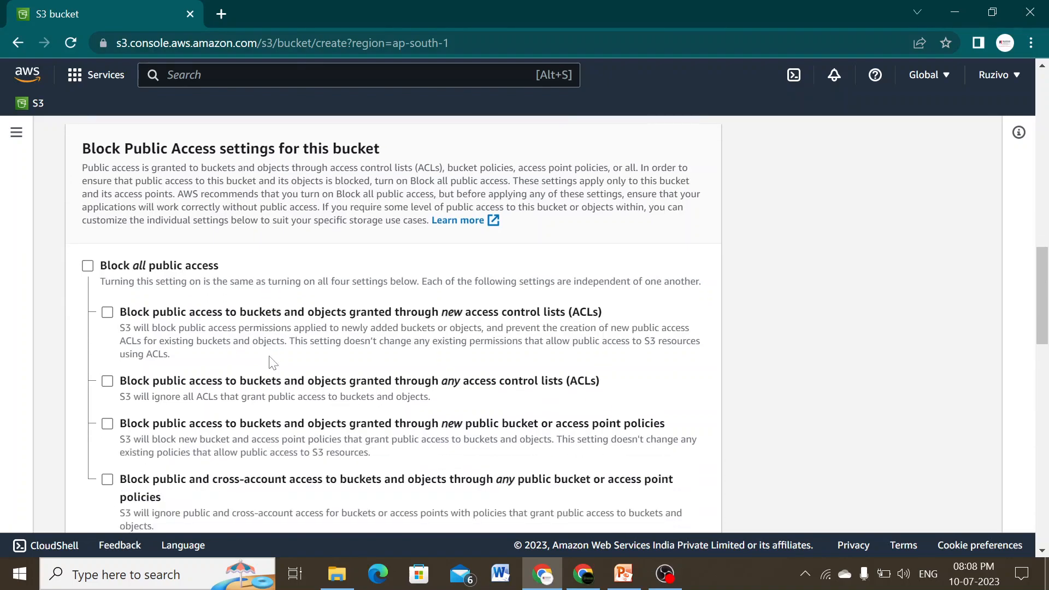
pyautogui.scroll(-4, 272, 362)
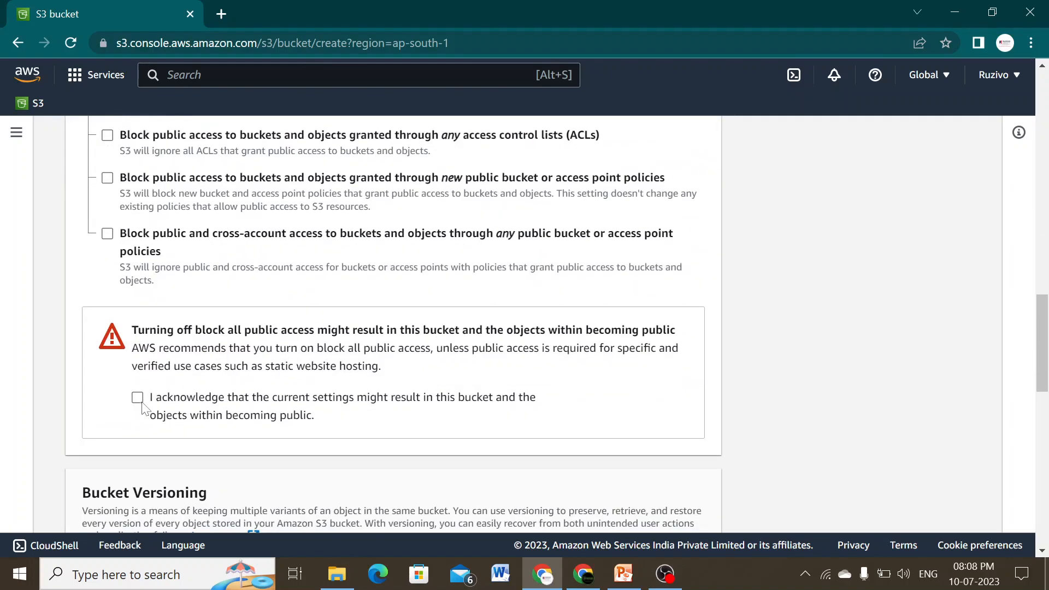
pyautogui.click(140, 402)
# Enable Bucket Versioning and submit the bucket for creation with the default encryption settings.
pyautogui.scroll(-4, 469, 403)
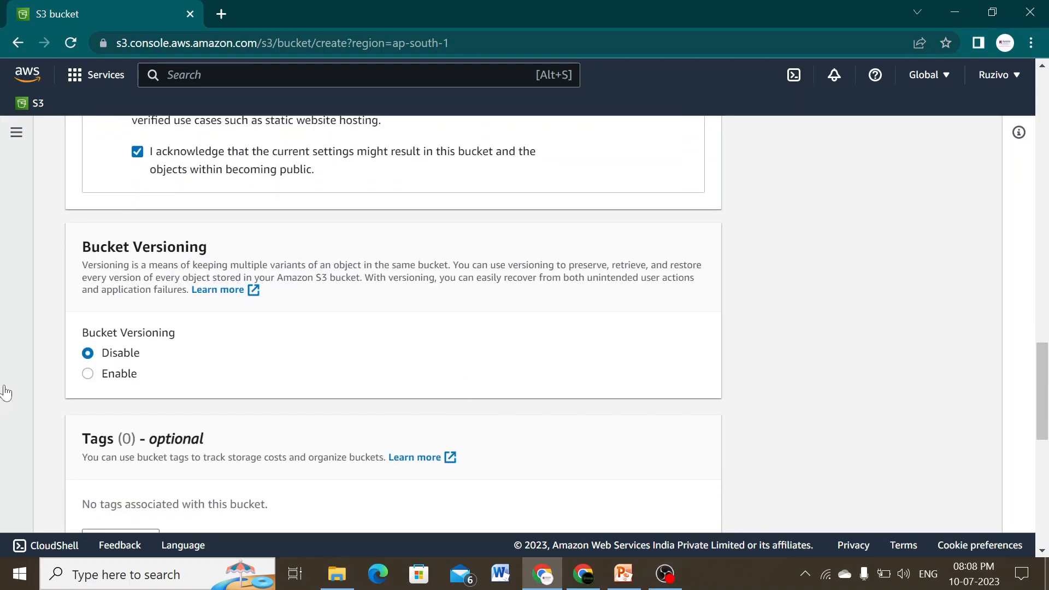
pyautogui.click(88, 374)
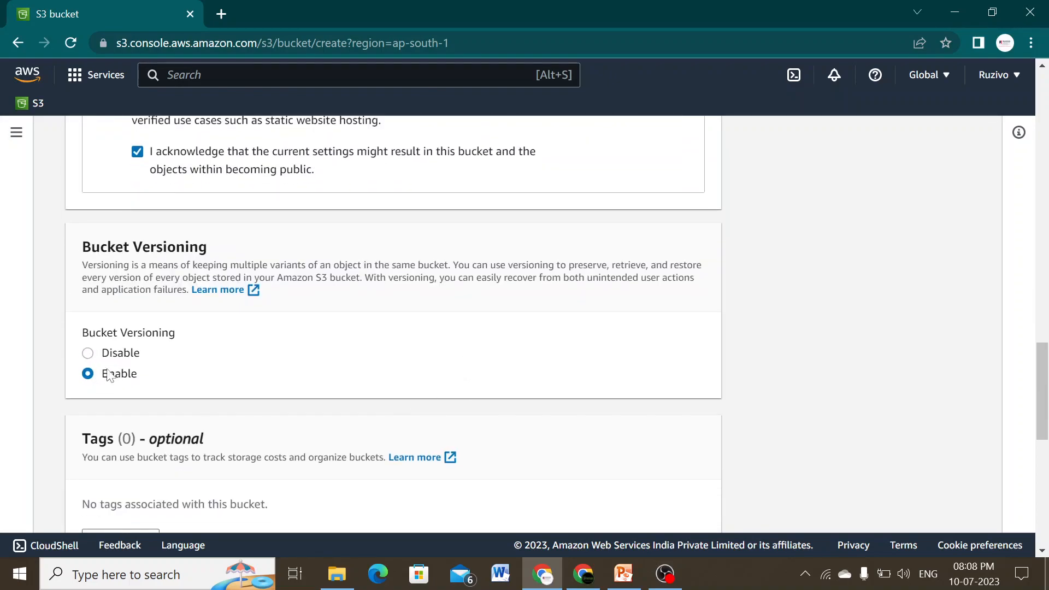
pyautogui.scroll(-8, 475, 339)
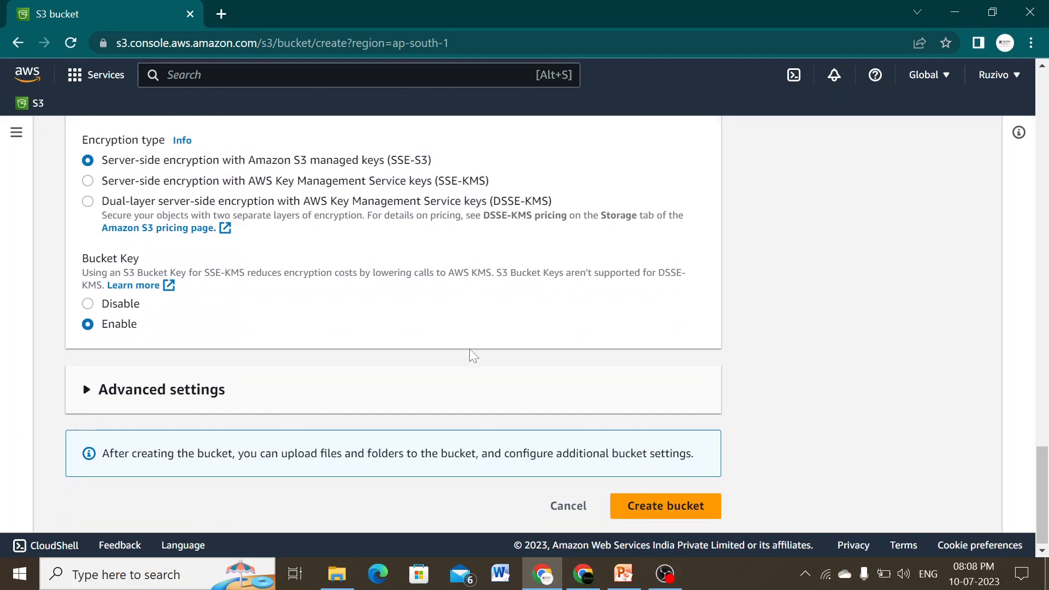
pyautogui.click(672, 513)
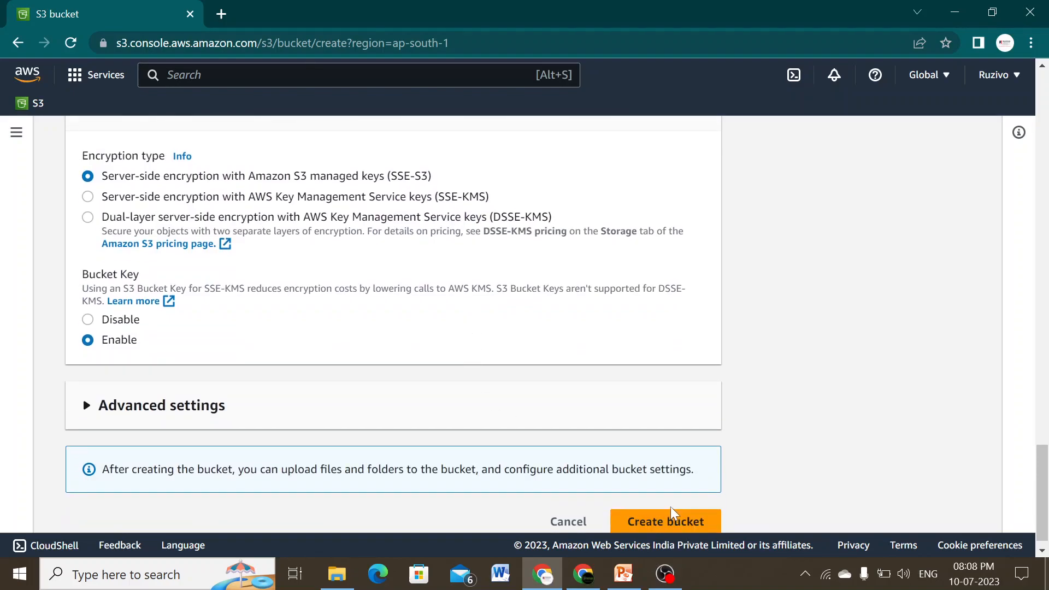
pyautogui.scroll(-1, 689, 452)
pyautogui.click(657, 517)
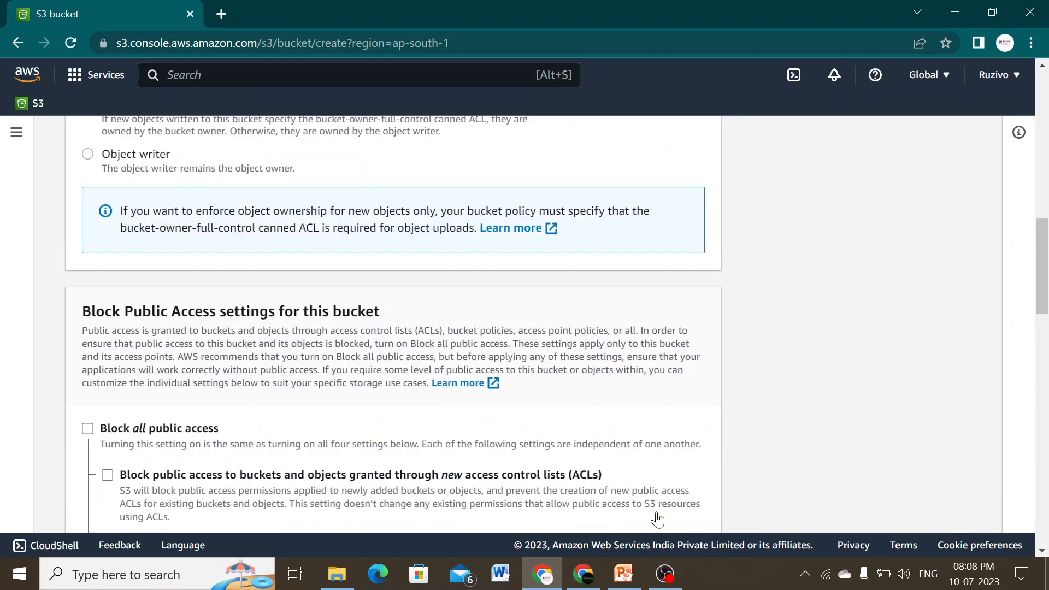
# Correct the bucket name to mit-affordable and create the bucket.
pyautogui.scroll(12, 474, 281)
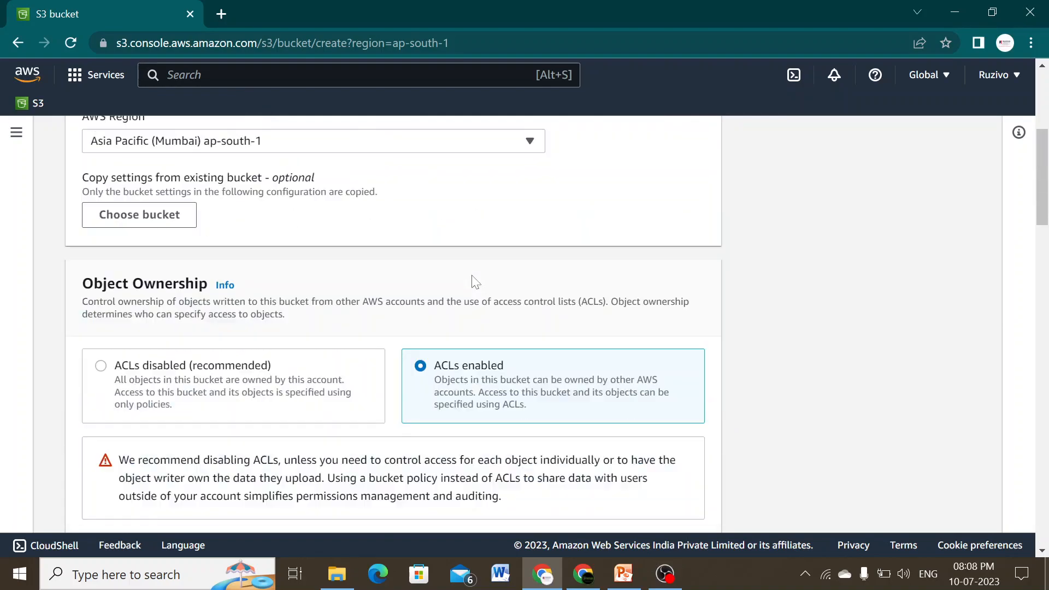
pyautogui.click(162, 292)
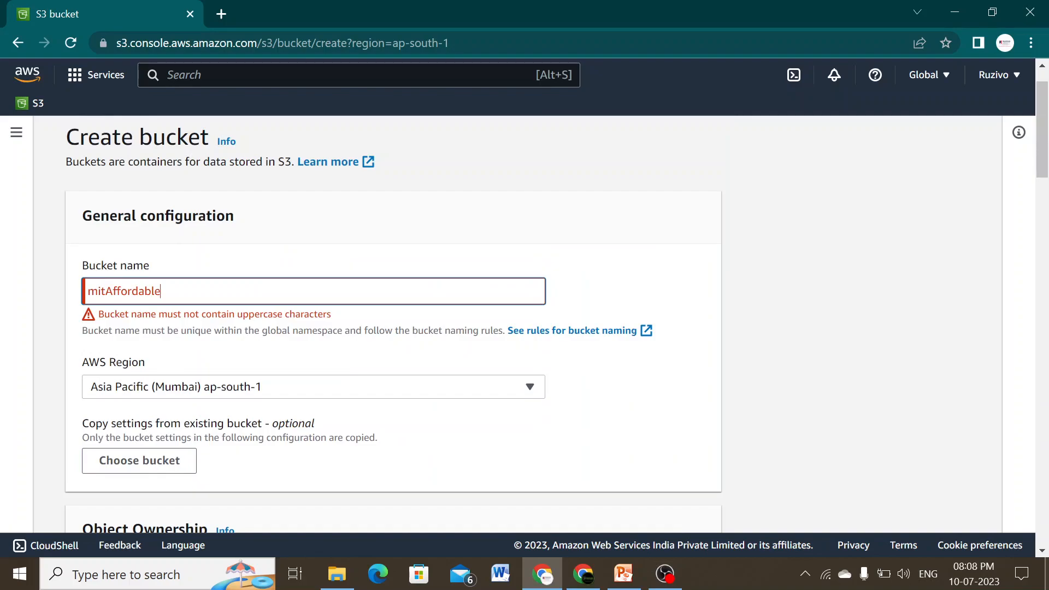
pyautogui.press('BackSpace')
pyautogui.write('a')
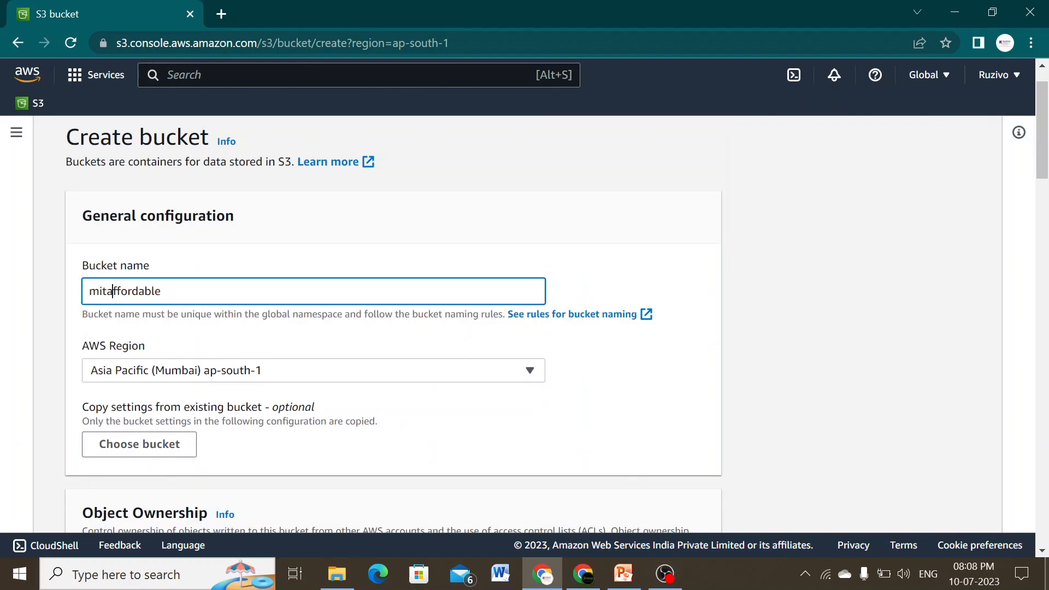
pyautogui.write('-')
pyautogui.scroll(-10, 430, 365)
pyautogui.scroll(-10, 430, 365)
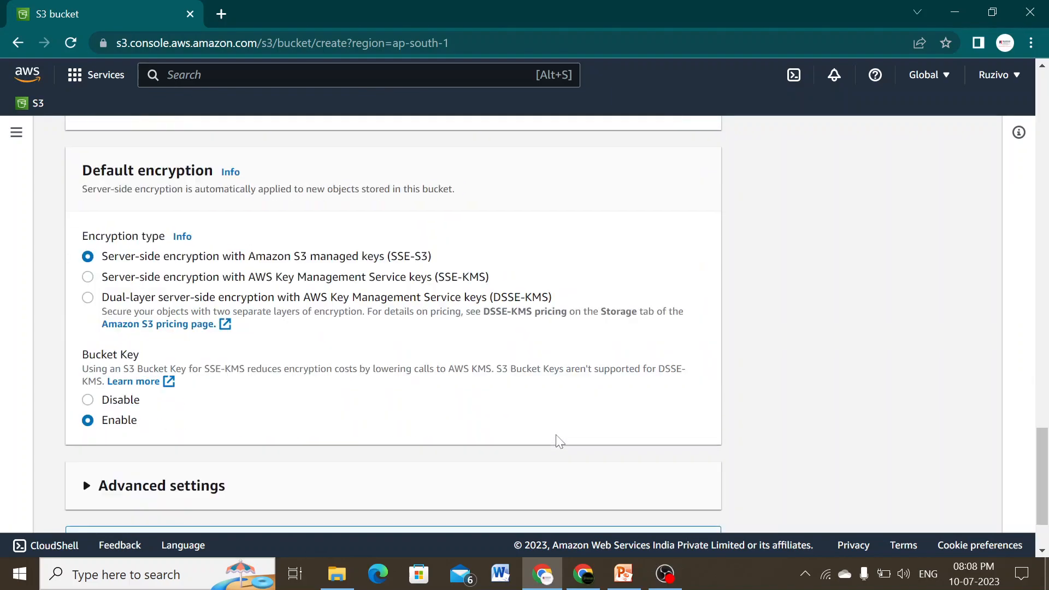
pyautogui.click(709, 513)
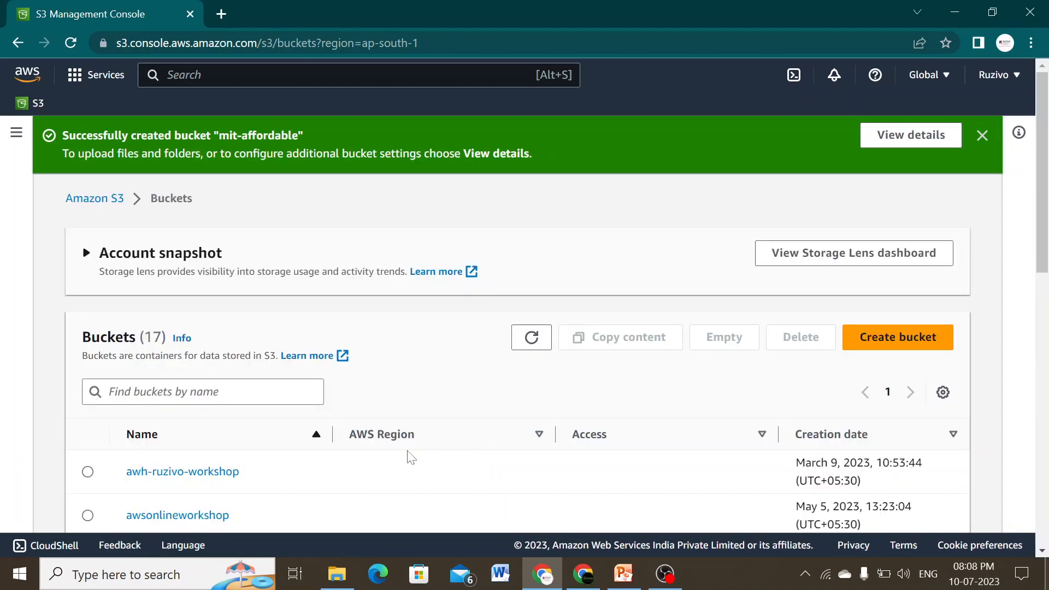
# Find the mit-affordable bucket in the bucket list and open it.
pyautogui.scroll(-2, 241, 471)
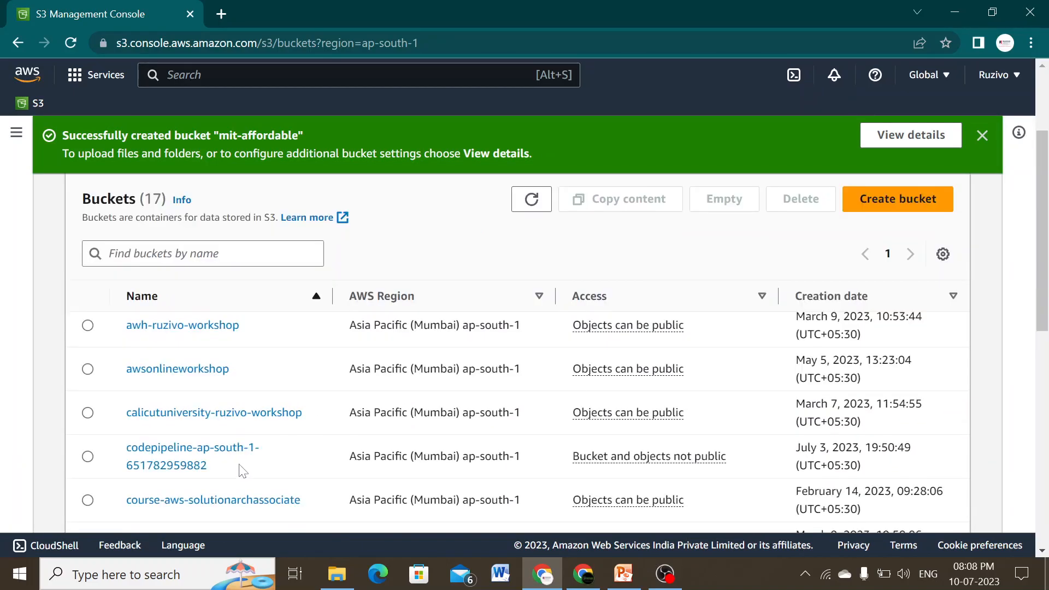
pyautogui.scroll(3, 241, 471)
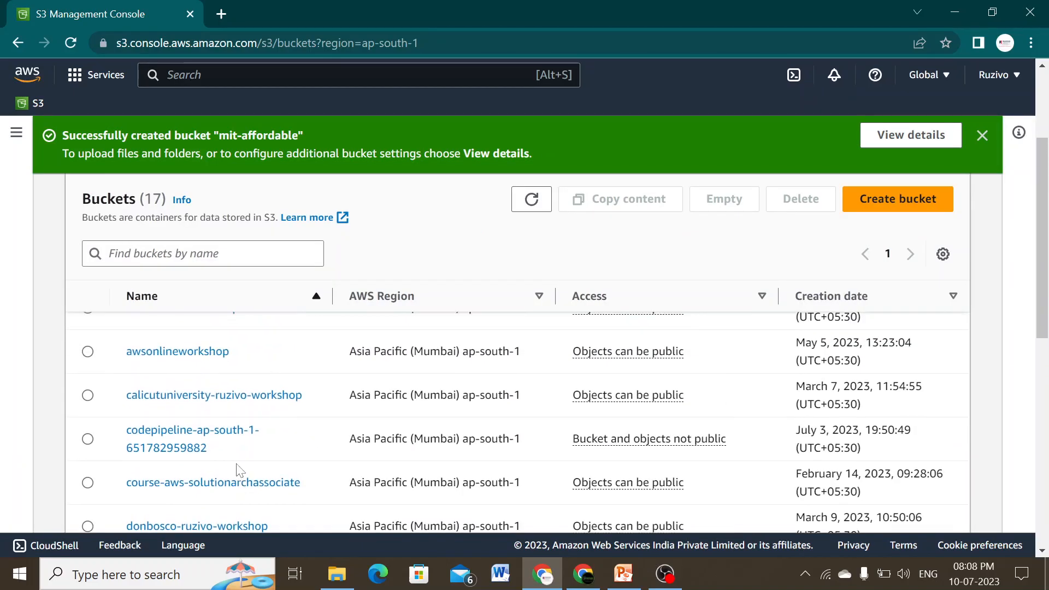
pyautogui.scroll(-8, 239, 469)
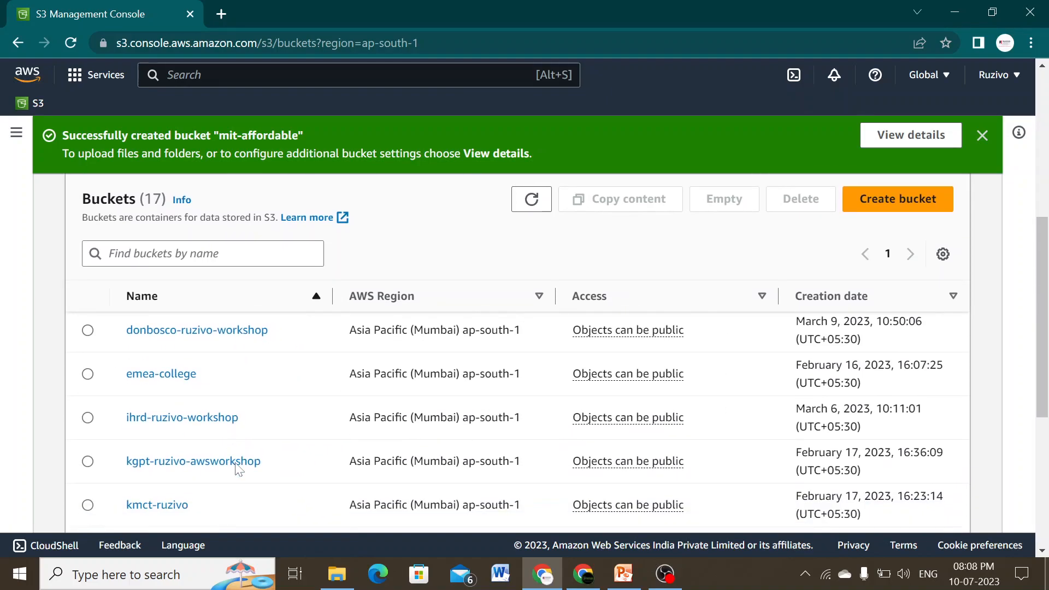
pyautogui.scroll(-2, 239, 470)
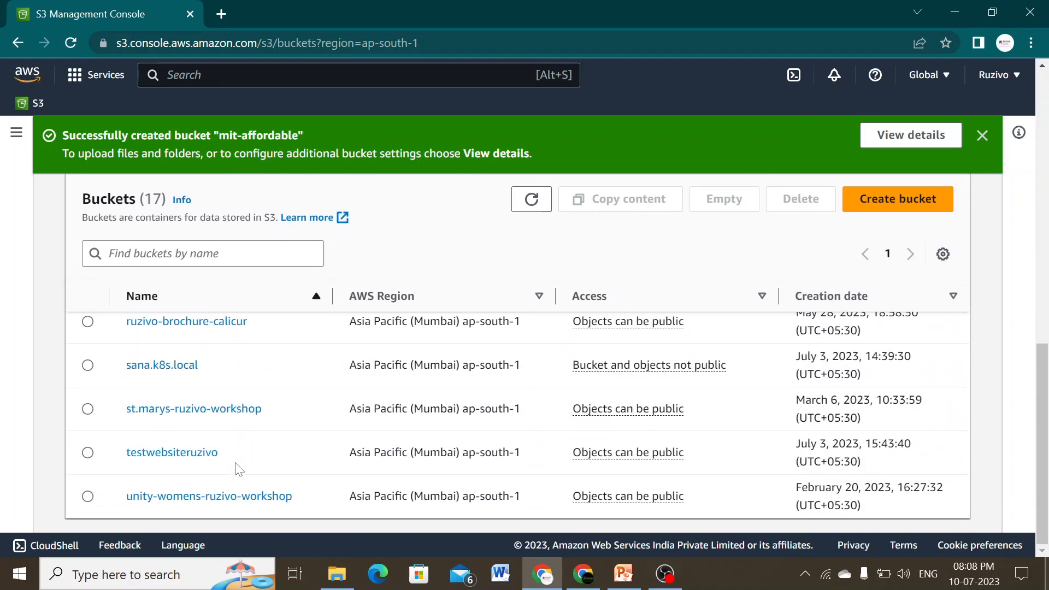
pyautogui.scroll(3, 251, 441)
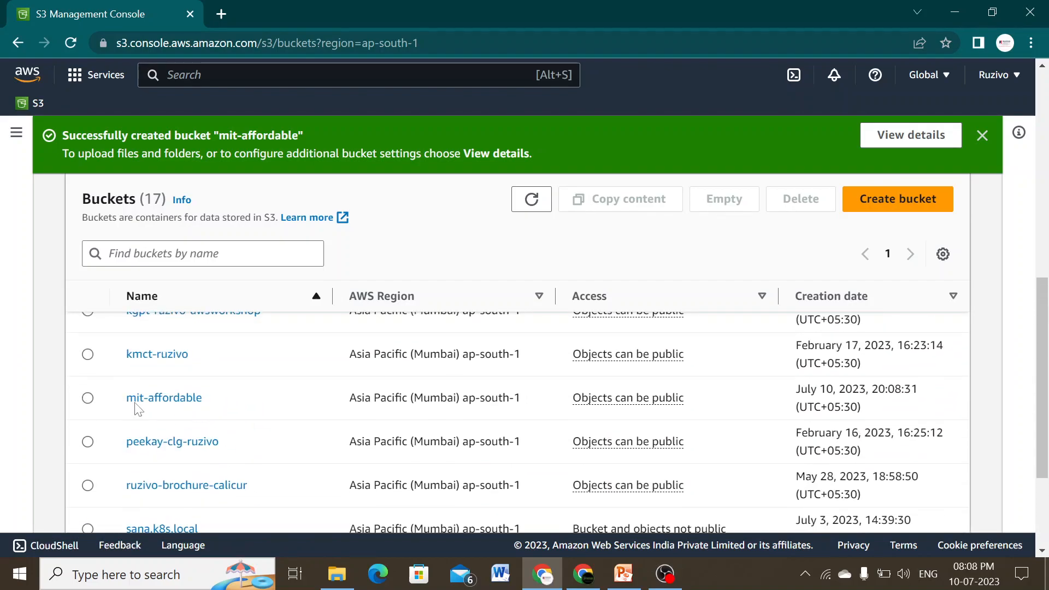
pyautogui.click(157, 407)
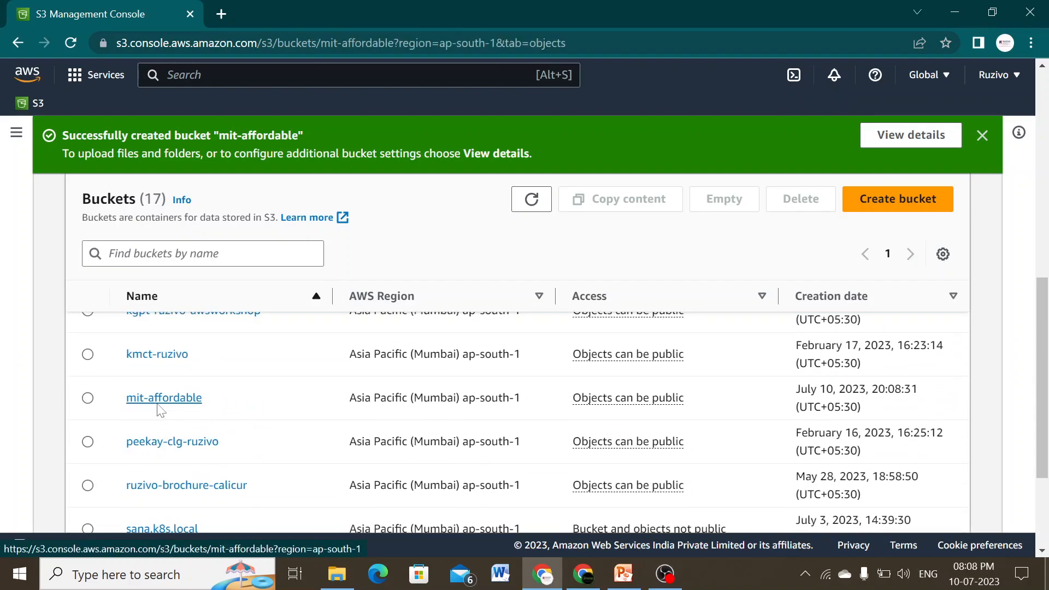
pyautogui.scroll(-1, 388, 451)
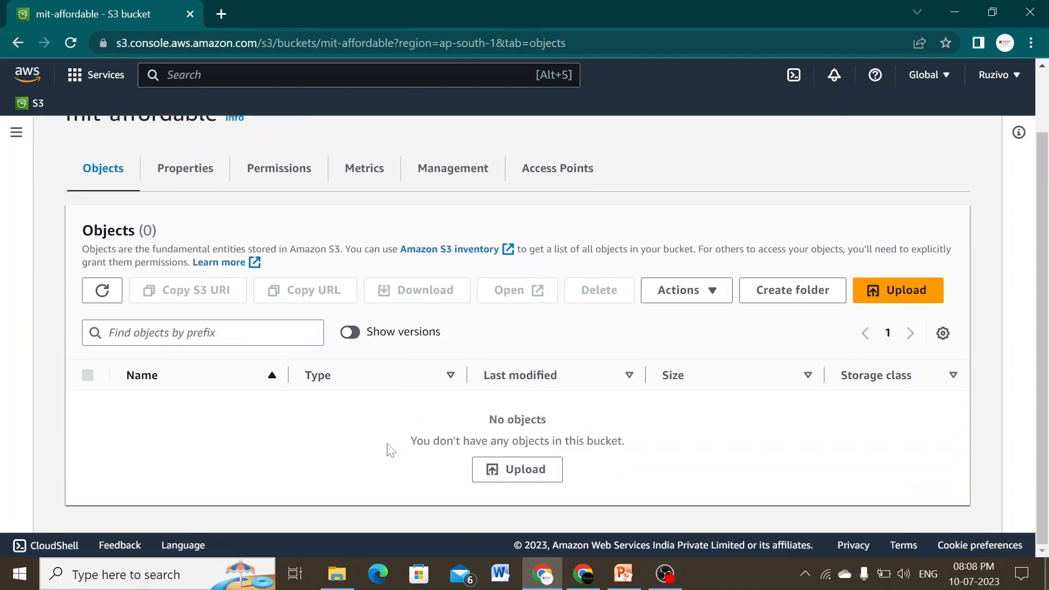
pyautogui.scroll(1, 345, 419)
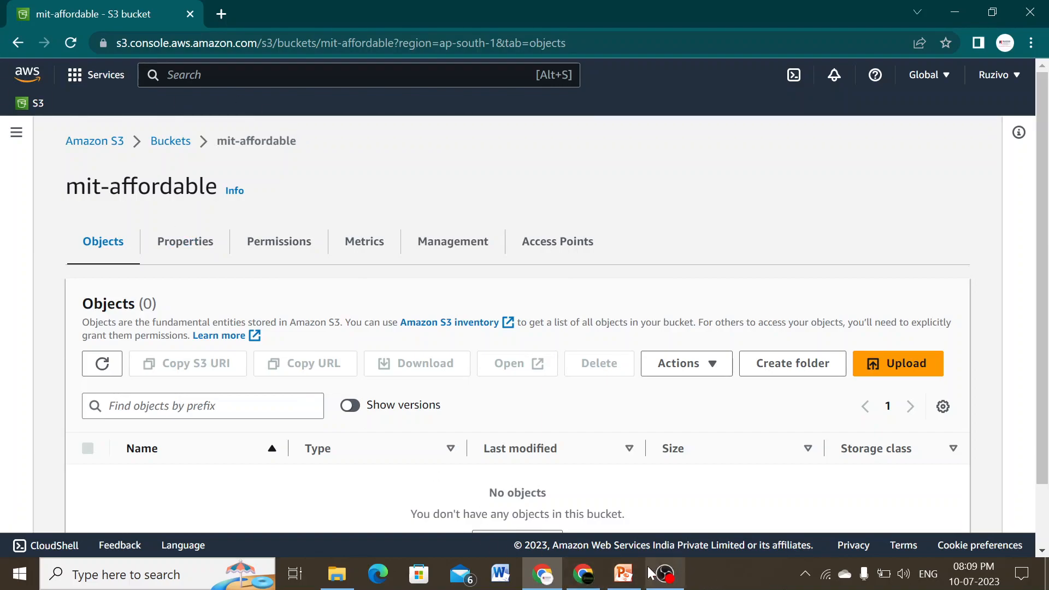
# Open the Amazon S3 start page in a new browser tab and switch to it.
pyautogui.moveTo(577, 583)
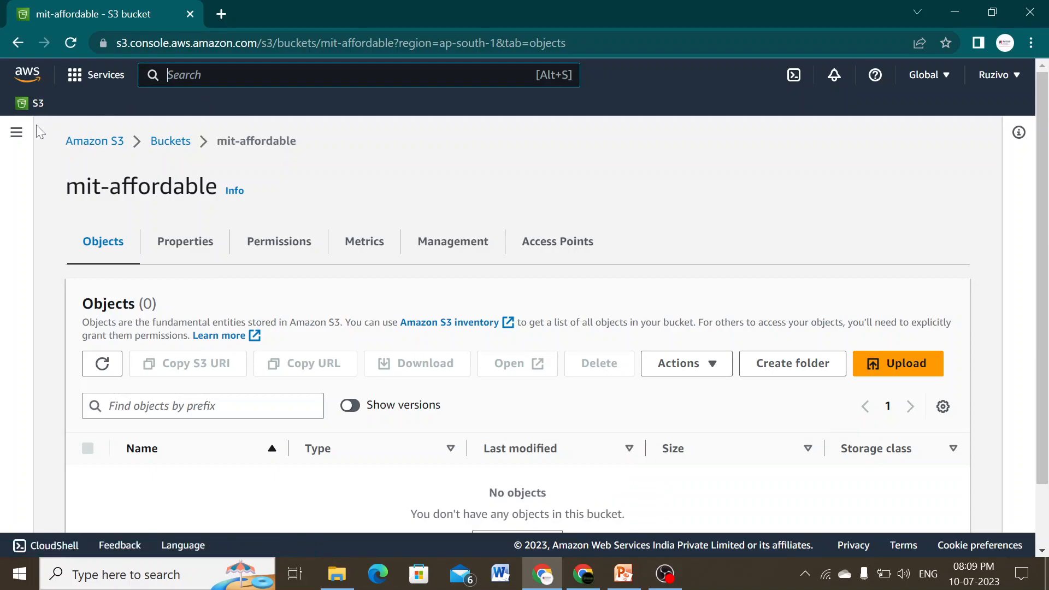
pyautogui.rightClick(93, 150)
pyautogui.click(148, 157)
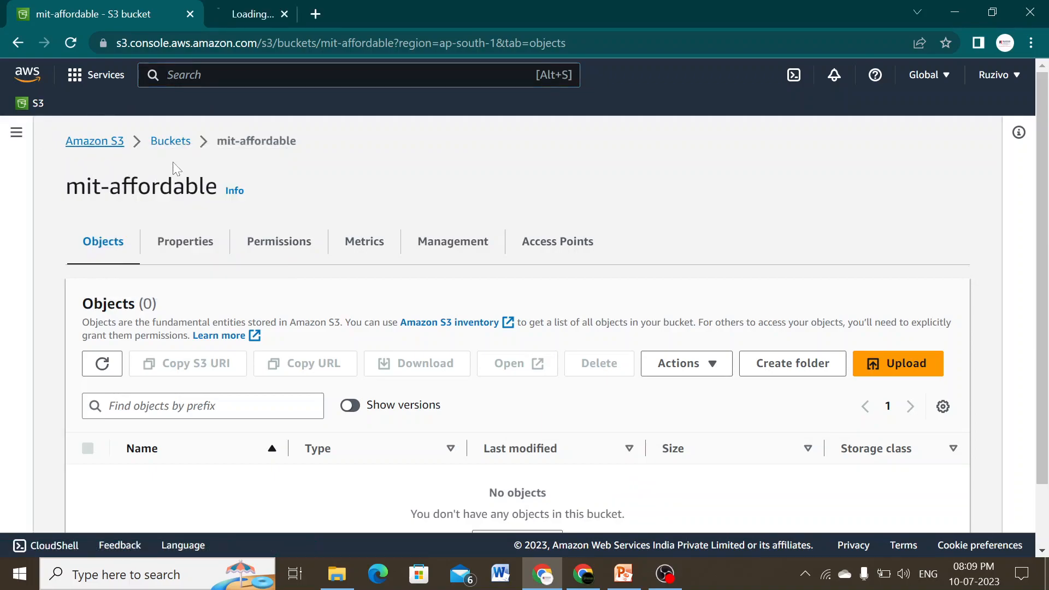
pyautogui.click(278, 18)
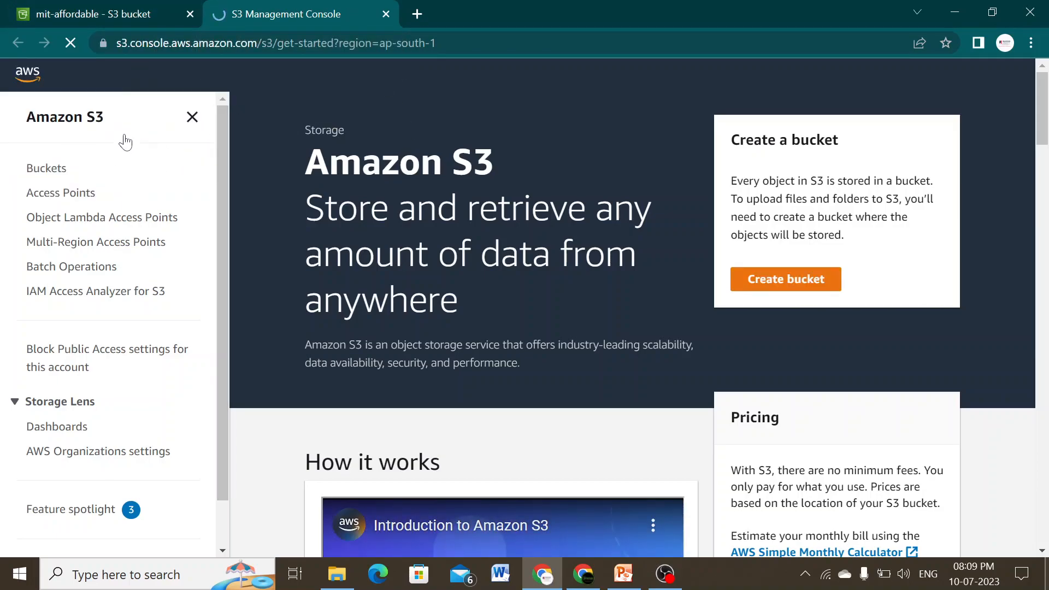
pyautogui.scroll(-2, 485, 295)
pyautogui.scroll(2, 394, 278)
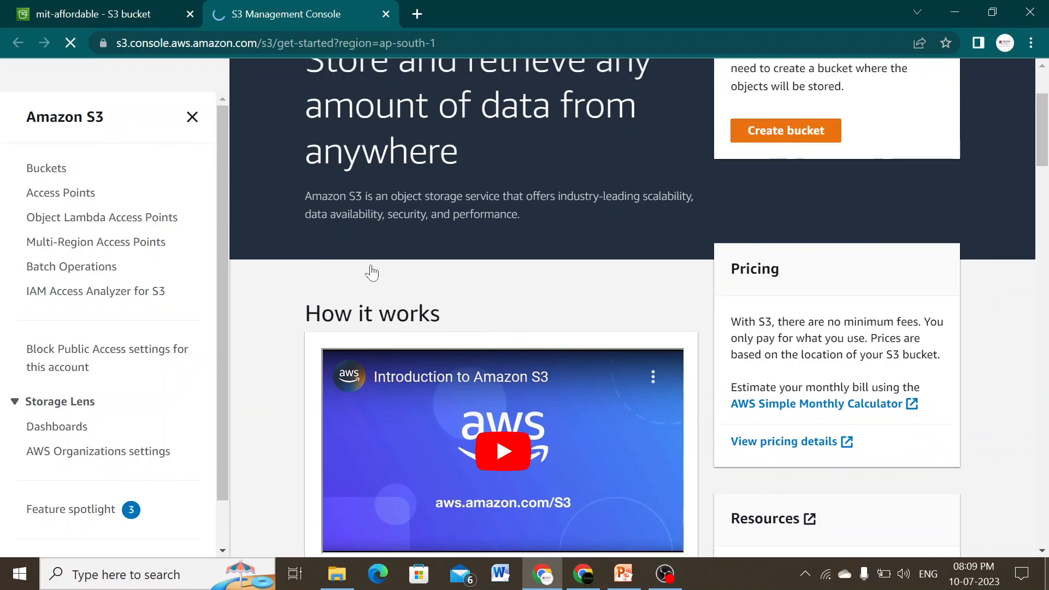
# Search the AWS services for "code" and open CodePipeline.
pyautogui.hotkey('alt', 's')
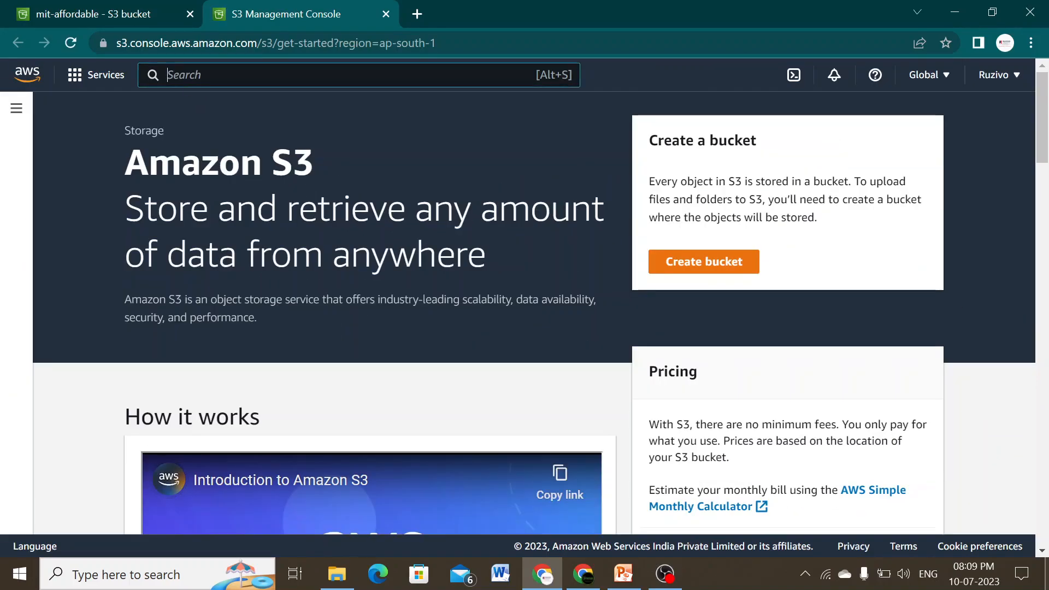
pyautogui.write('coe')
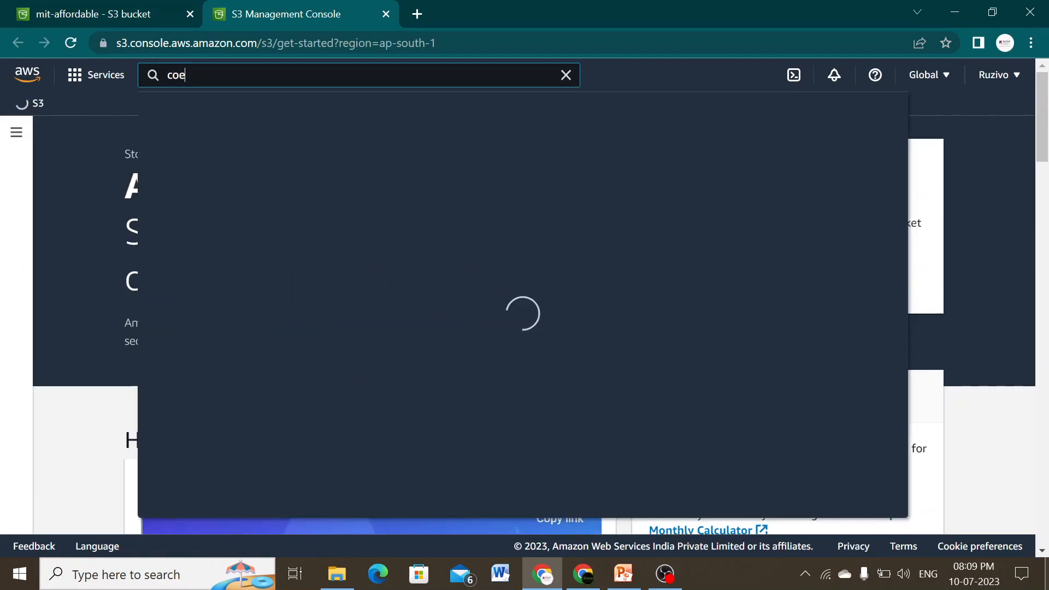
pyautogui.press('BackSpace')
pyautogui.write('de')
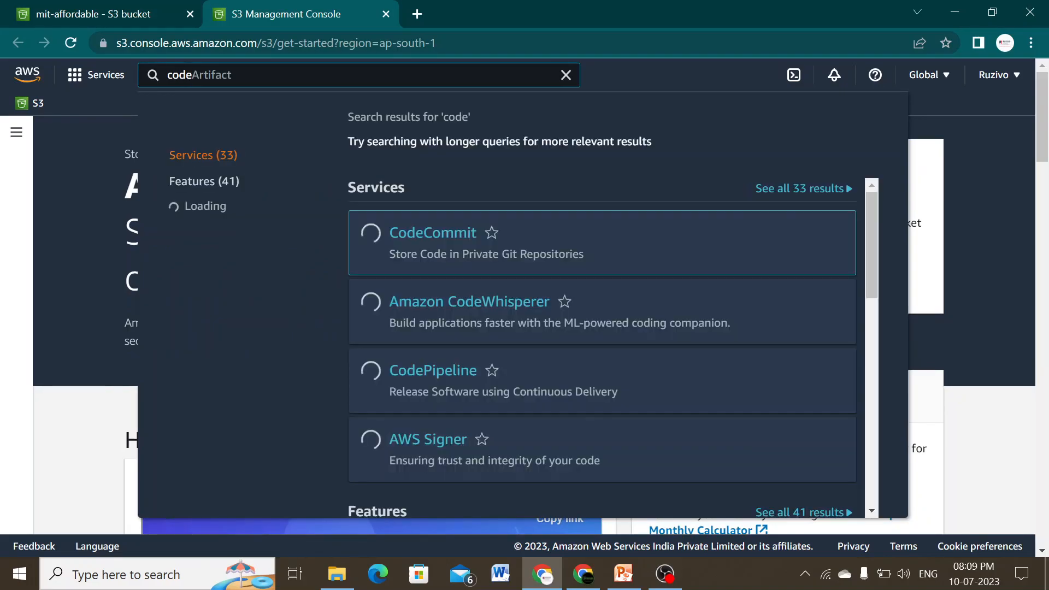
pyautogui.click(435, 379)
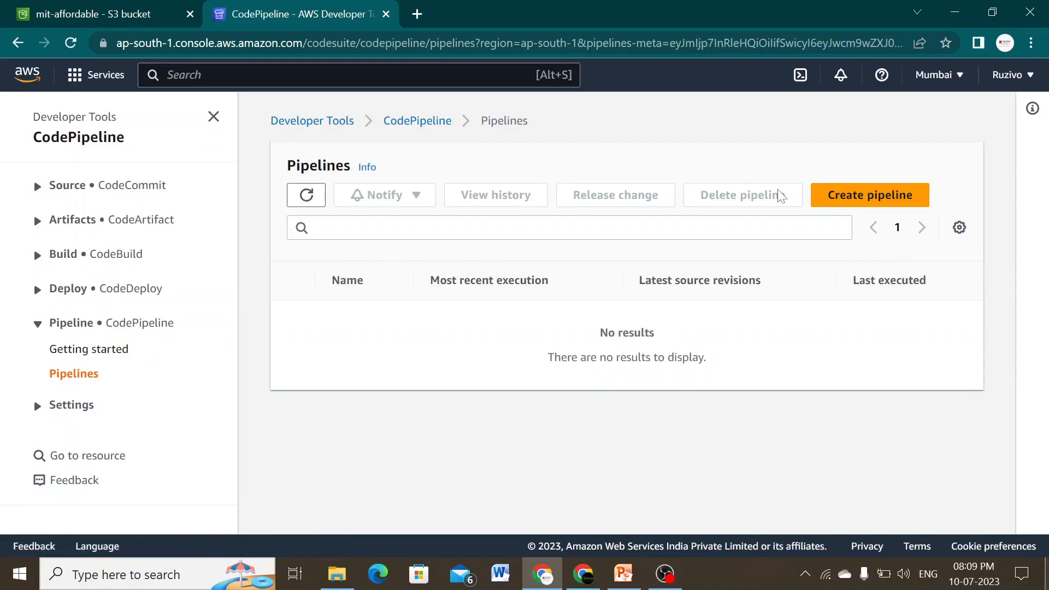
# Start creating a new pipeline and enter mith-affordable as its name, keeping the new service role option.
pyautogui.click(868, 218)
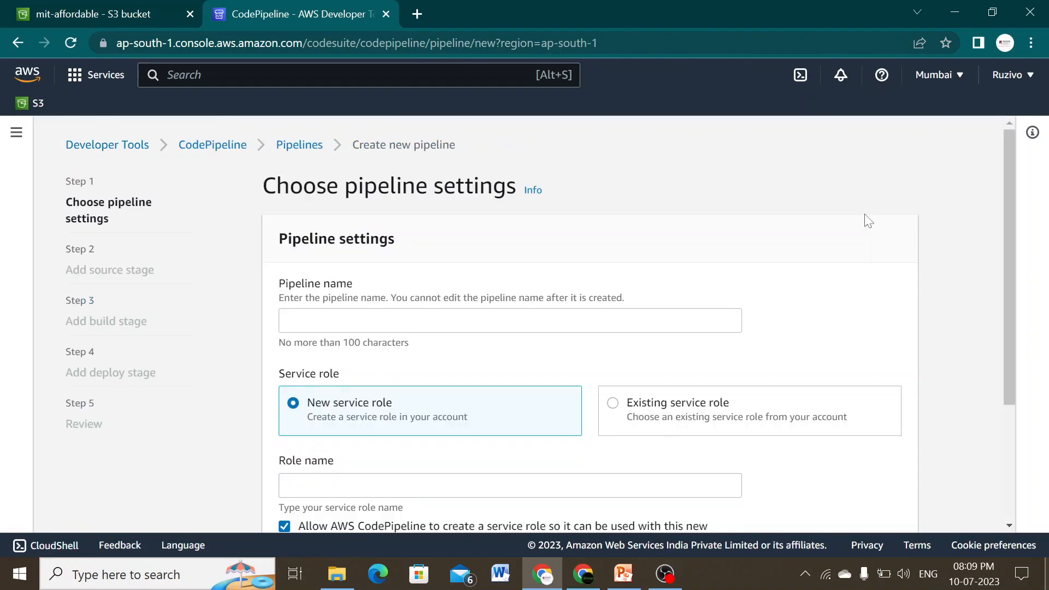
pyautogui.click(377, 321)
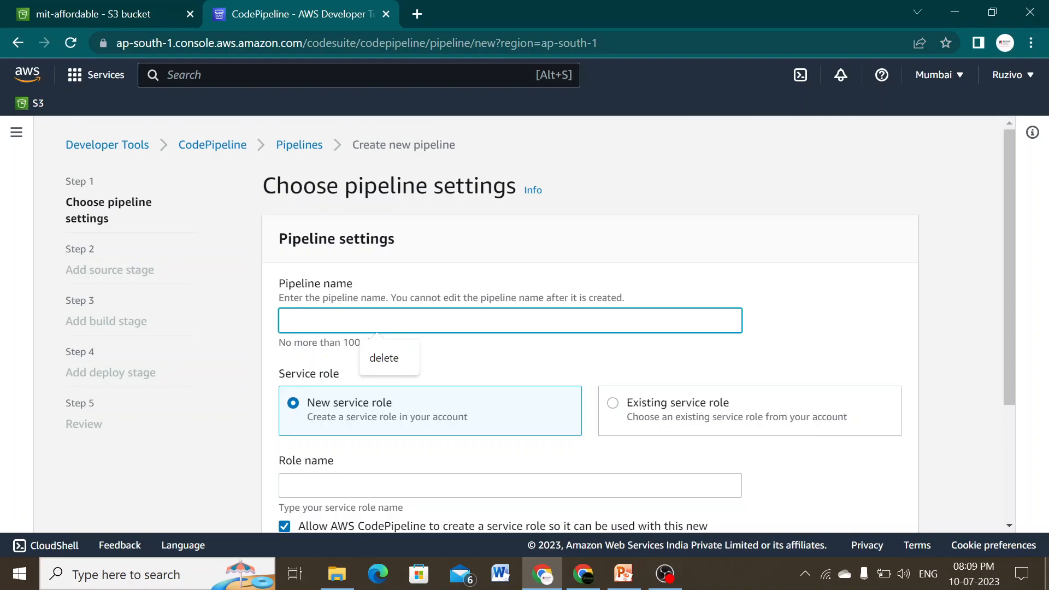
pyautogui.write('Mith')
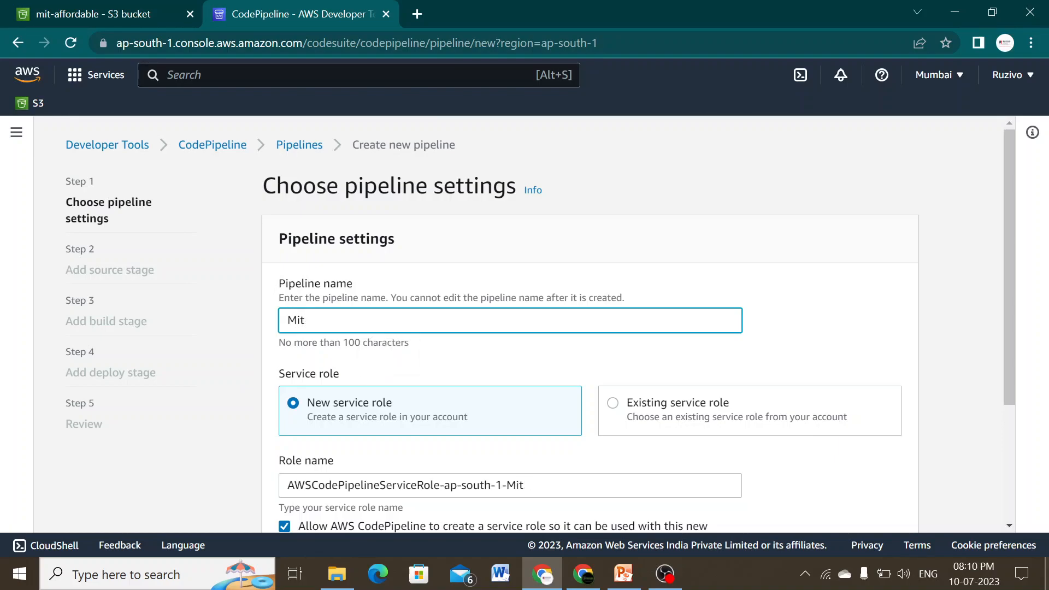
pyautogui.press('BackSpace')
pyautogui.press('BackSpace')
pyautogui.write('mith-affordable')
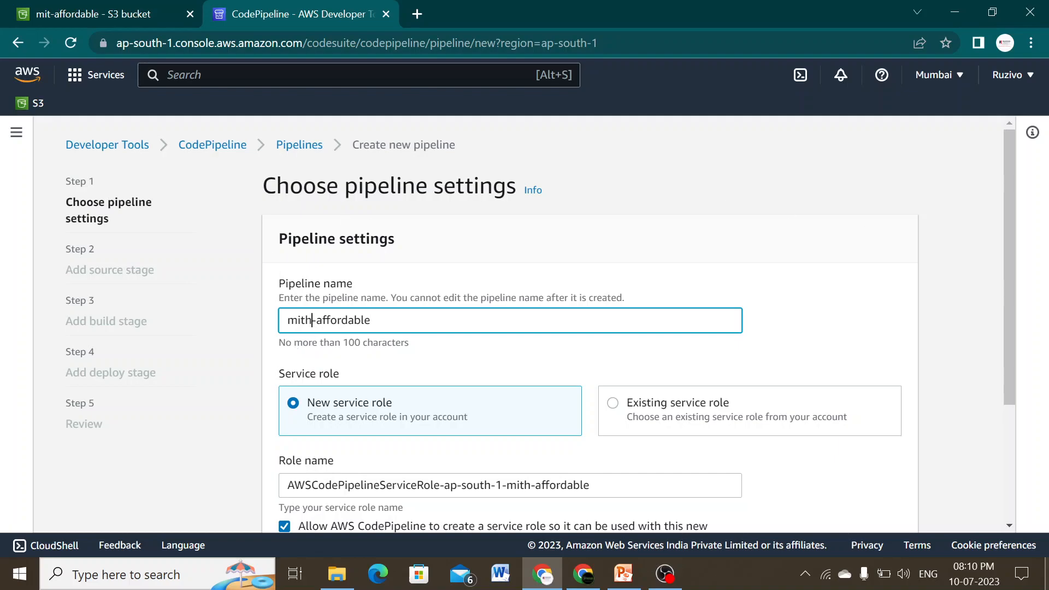
# Correct the pipeline name to mit-affordable and continue to the source stage.
pyautogui.press('BackSpace')
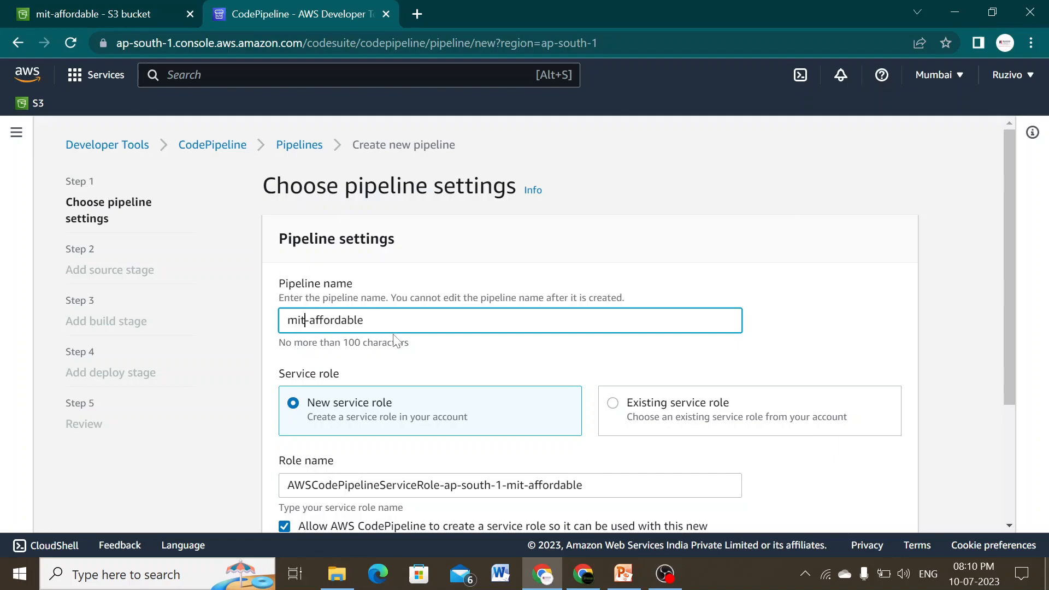
pyautogui.scroll(-3, 367, 295)
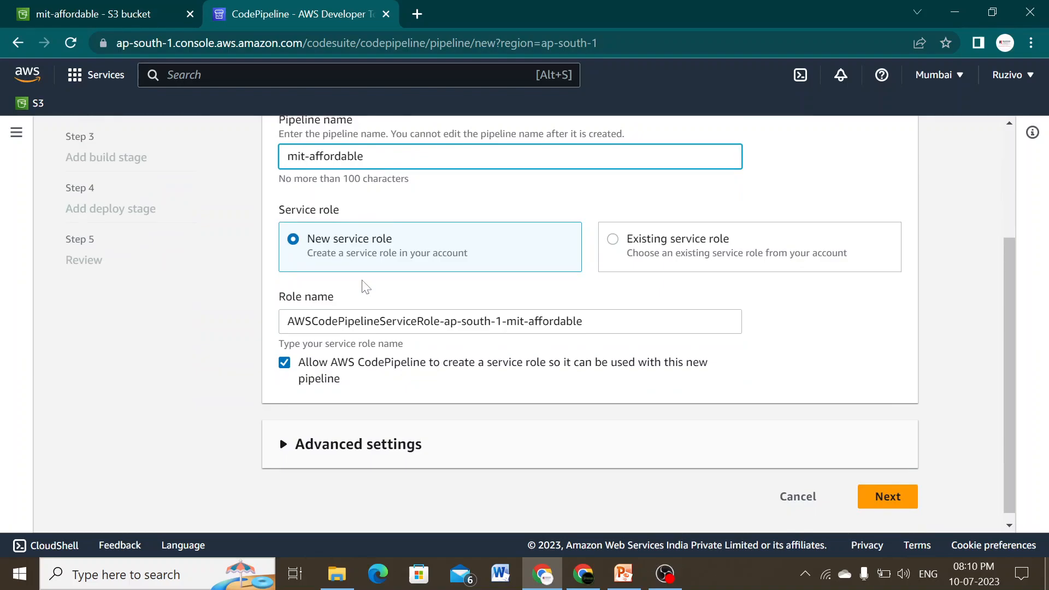
pyautogui.scroll(2, 365, 287)
pyautogui.scroll(-2, 381, 305)
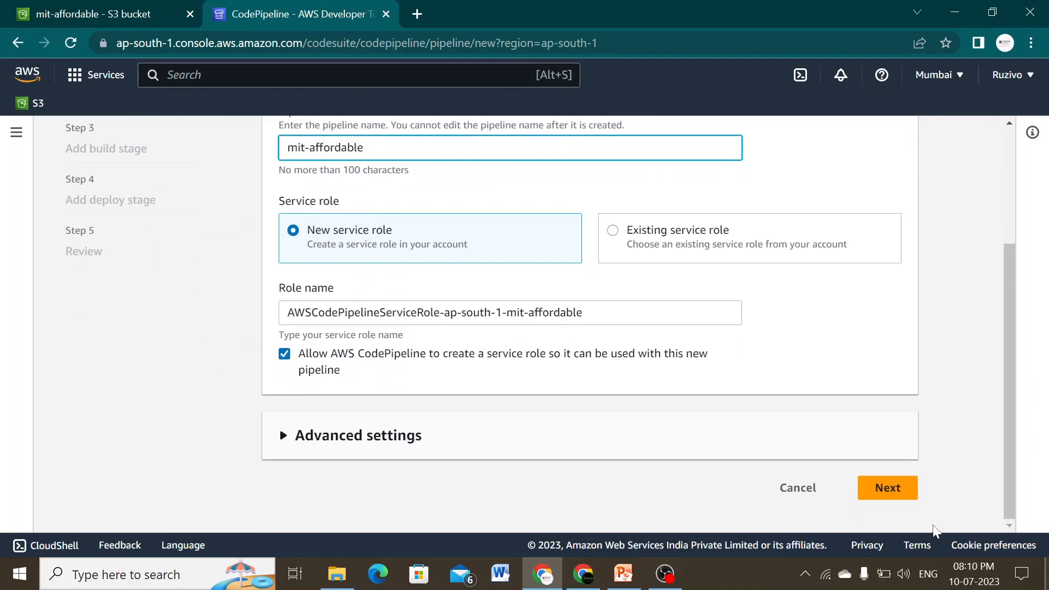
pyautogui.click(878, 494)
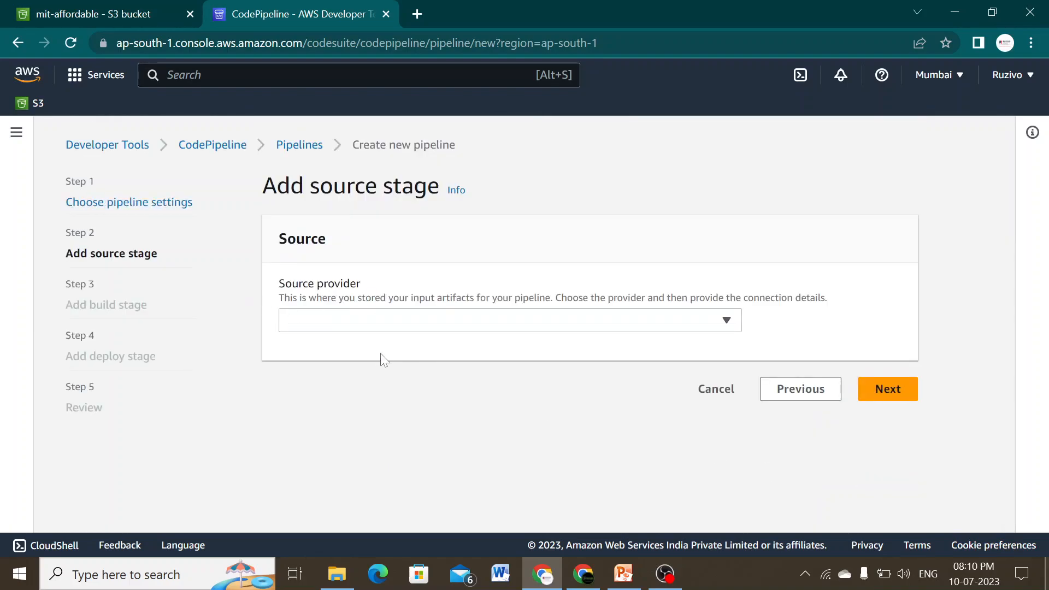
# Choose GitHub (Version 1) as the source provider and authorize the connection to the GitHub account.
pyautogui.click(349, 327)
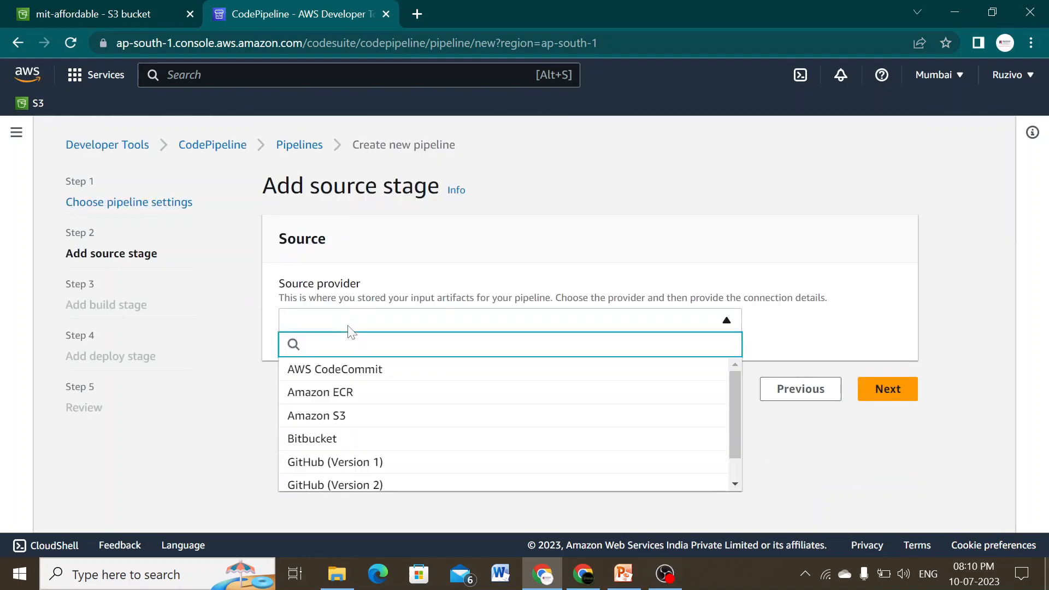
pyautogui.click(368, 468)
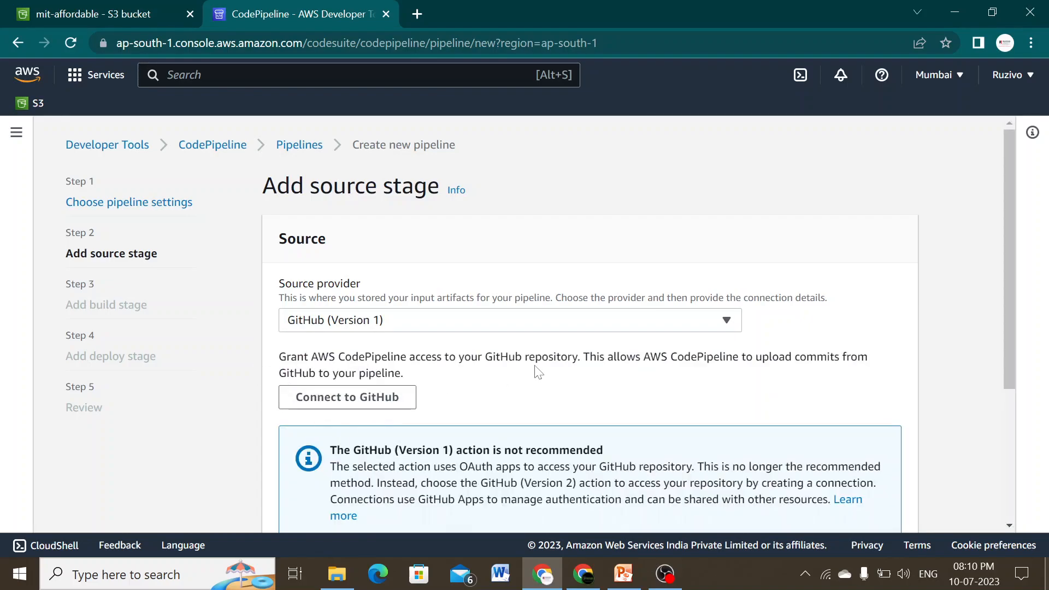
pyautogui.click(347, 399)
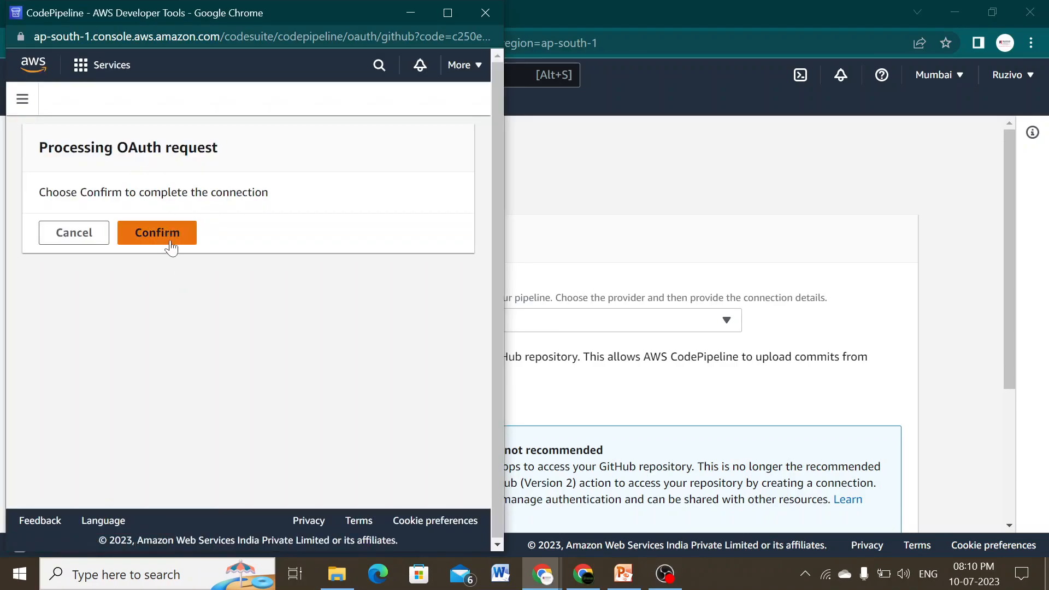
pyautogui.click(153, 235)
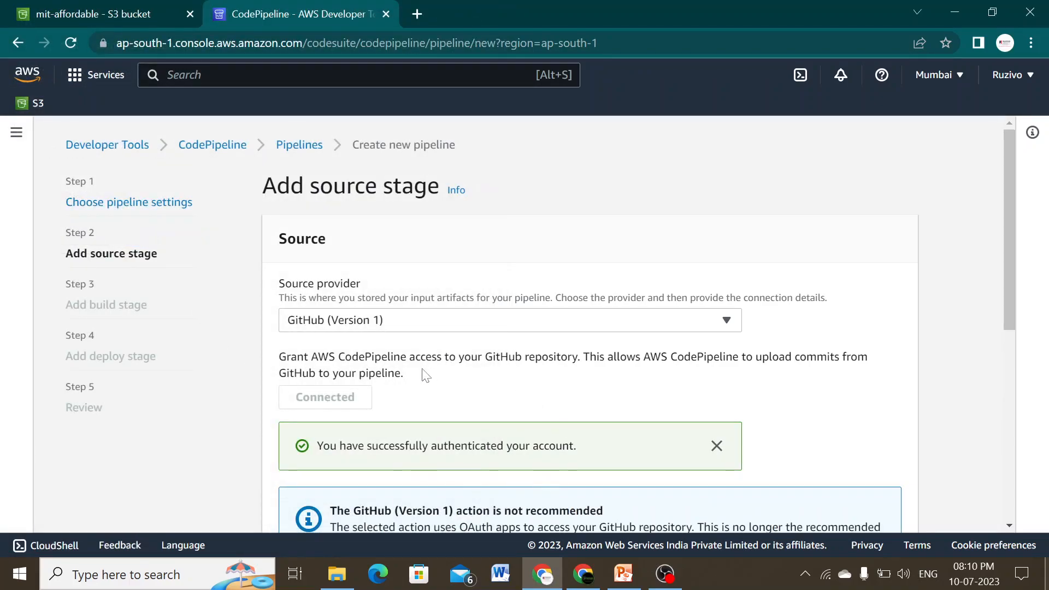
# Select the ruzivo repository and its main branch as the source, keep GitHub webhooks for change detection, and continue to the build stage.
pyautogui.scroll(-3, 424, 372)
pyautogui.scroll(-2, 424, 377)
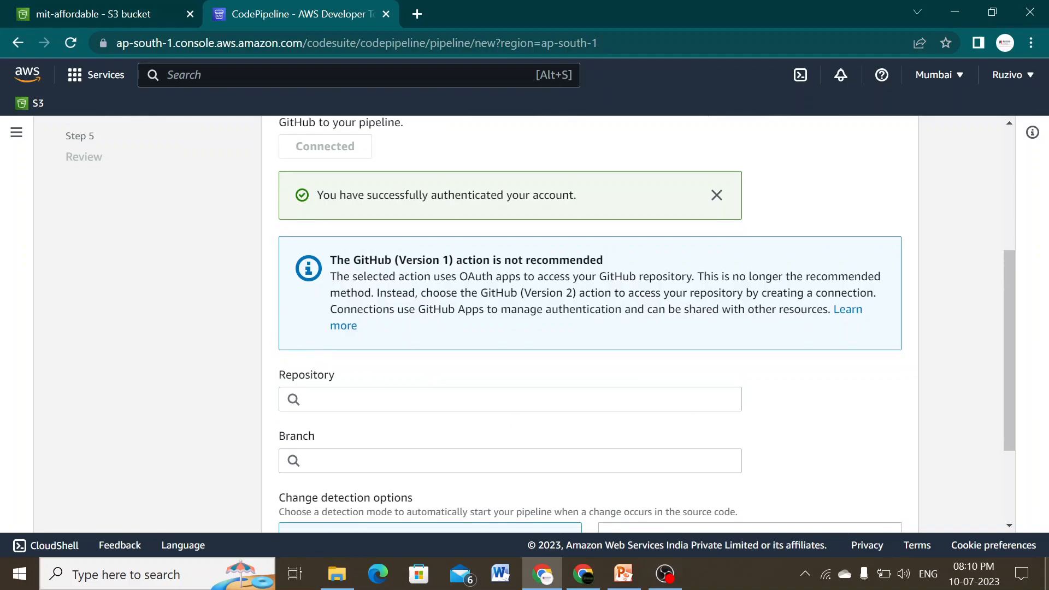
pyautogui.scroll(-2, 294, 359)
pyautogui.click(416, 323)
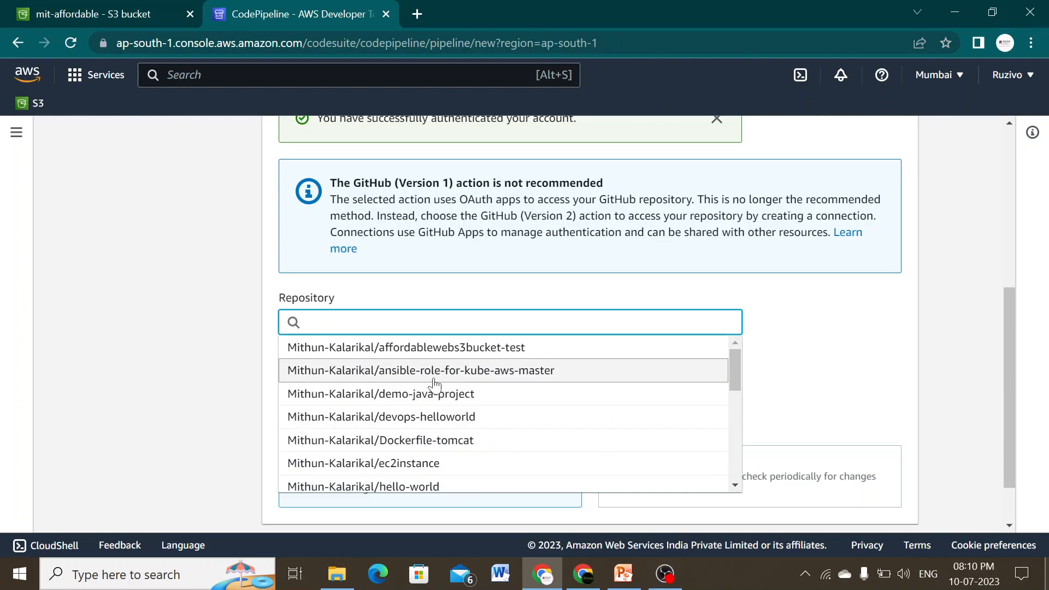
pyautogui.scroll(-4, 432, 387)
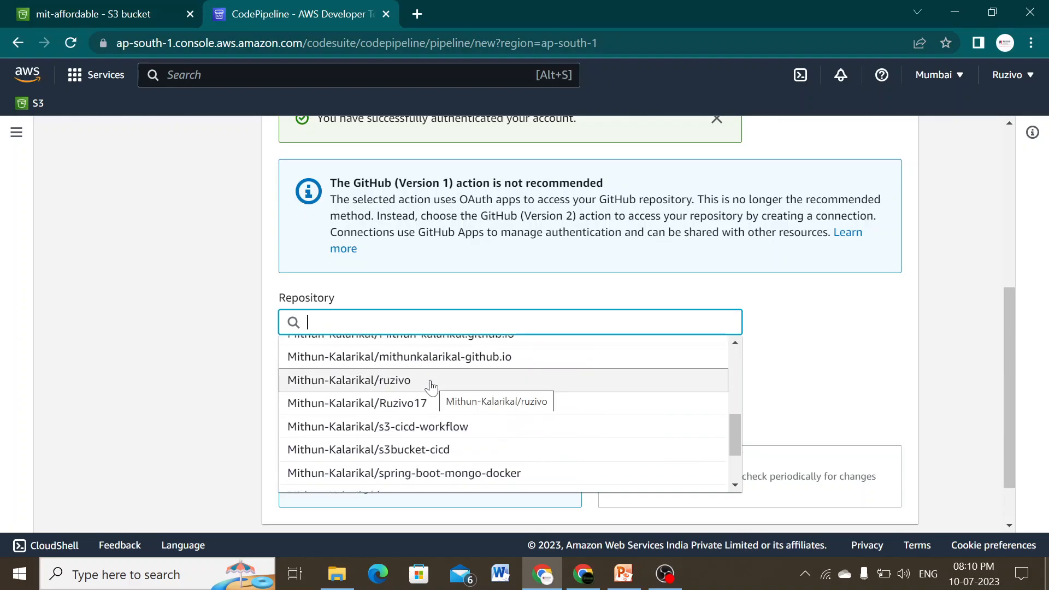
pyautogui.click(371, 386)
pyautogui.click(371, 385)
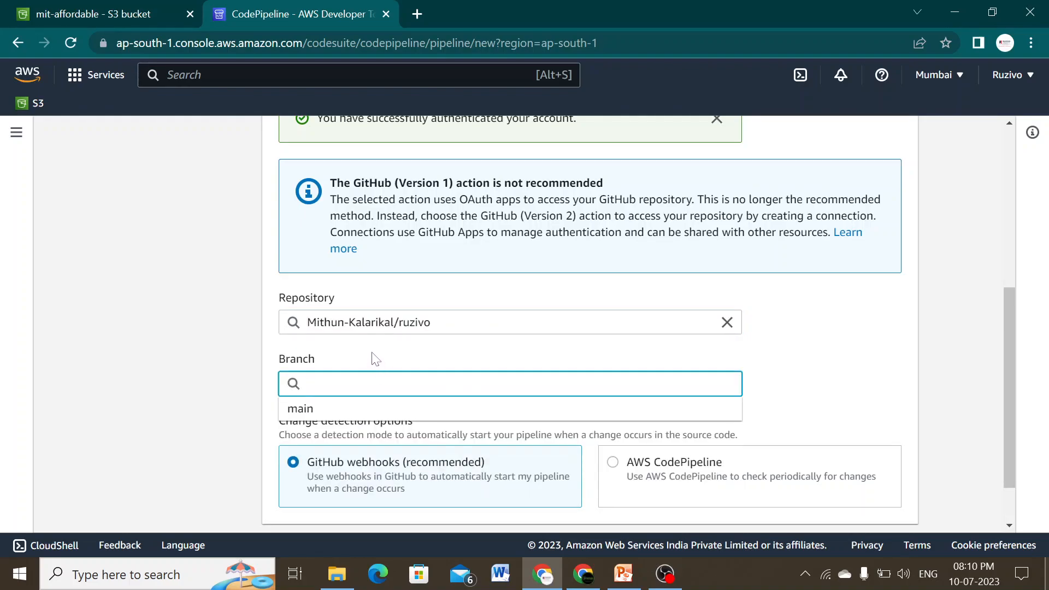
pyautogui.click(290, 414)
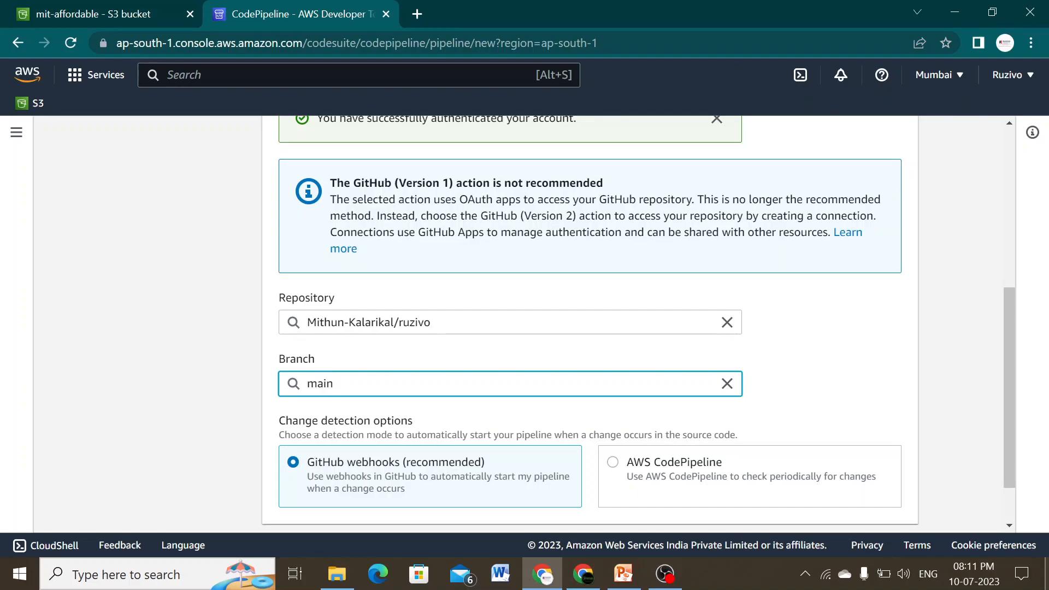
pyautogui.scroll(-1, 351, 386)
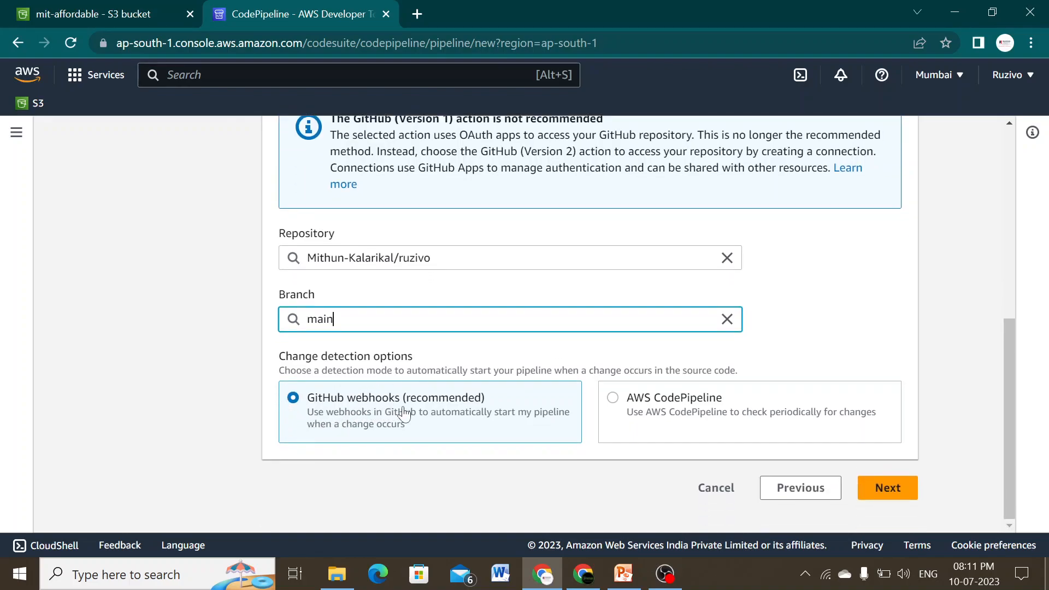
pyautogui.click(897, 490)
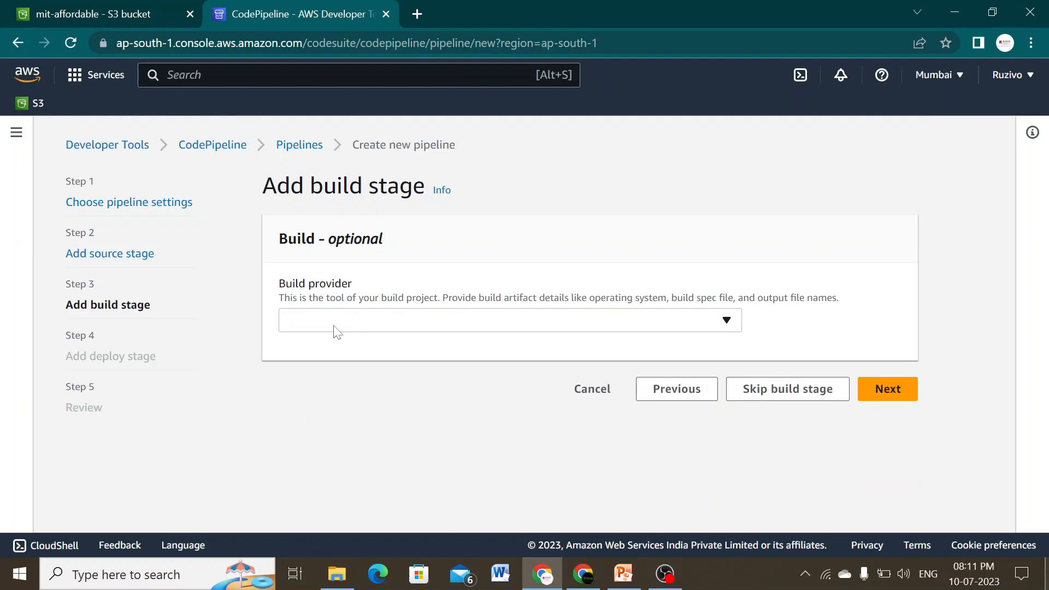
# Look over the available build providers, then skip the build stage and confirm skipping it.
pyautogui.click(337, 321)
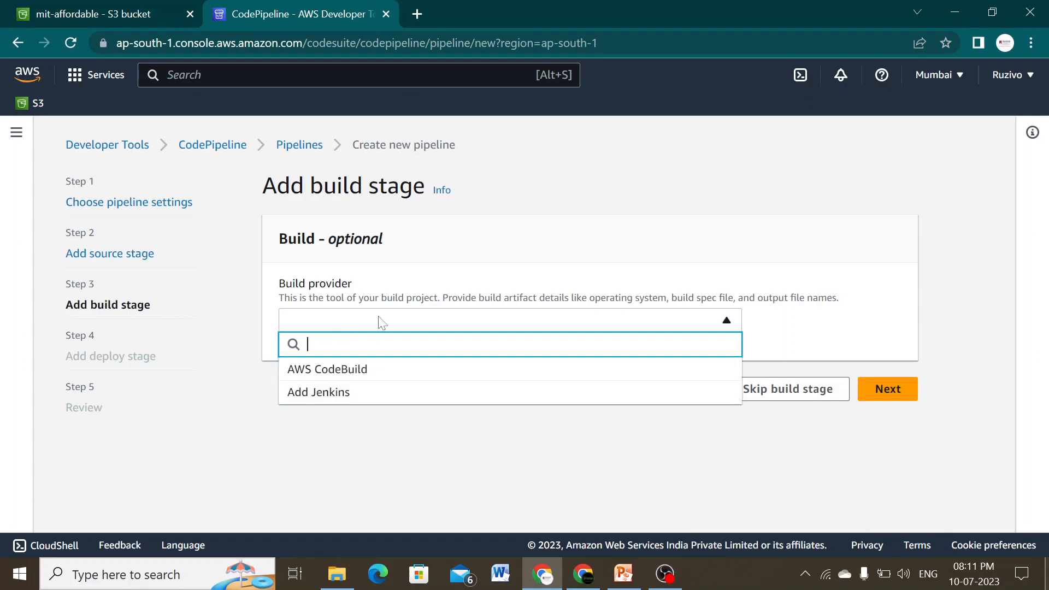
pyautogui.click(545, 262)
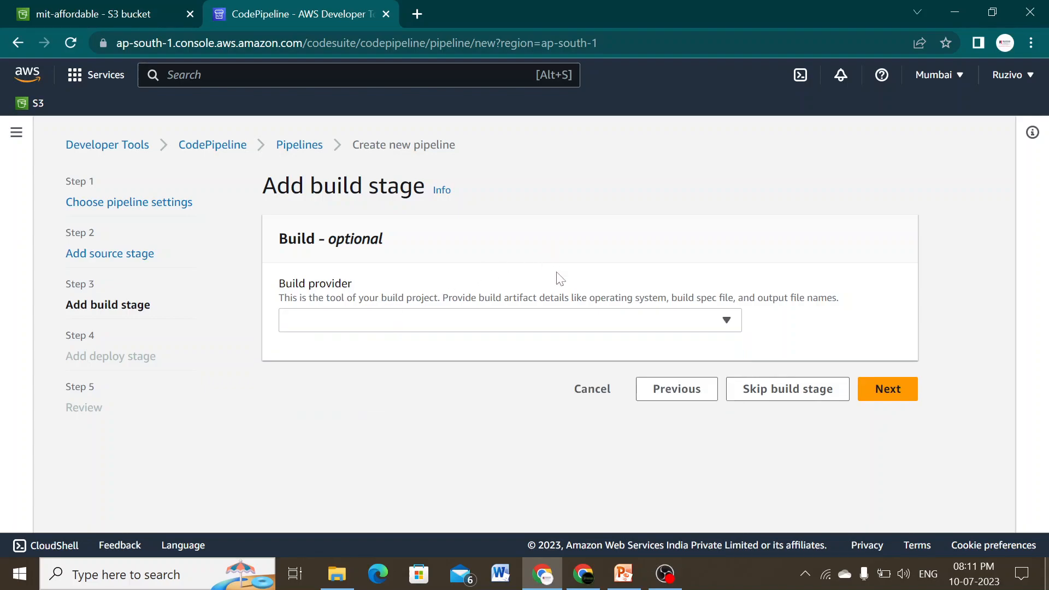
pyautogui.click(813, 397)
pyautogui.click(743, 359)
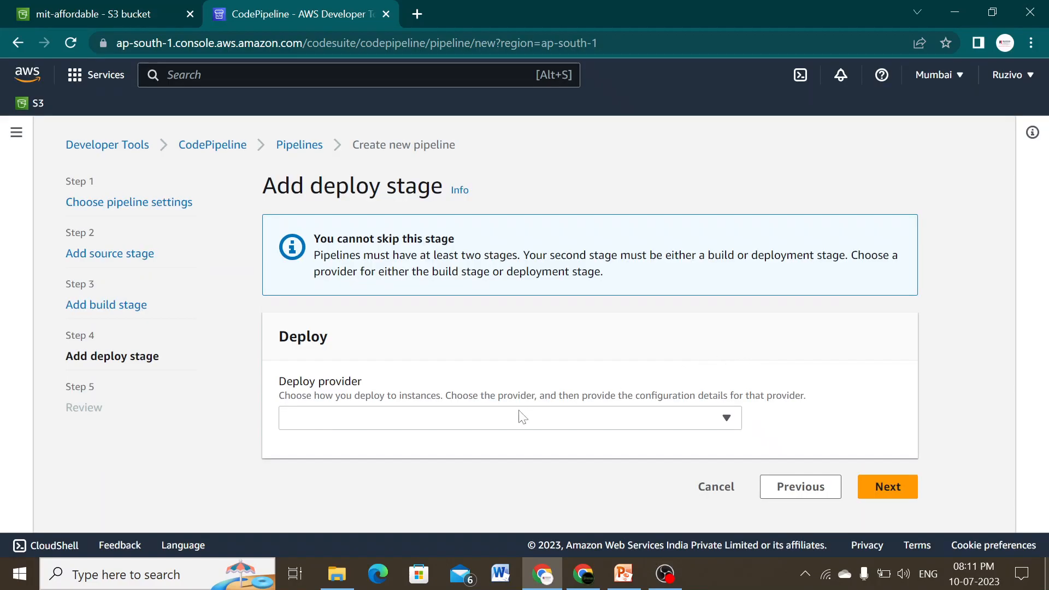
# Choose Amazon S3 as the deploy provider for the deploy stage.
pyautogui.click(409, 421)
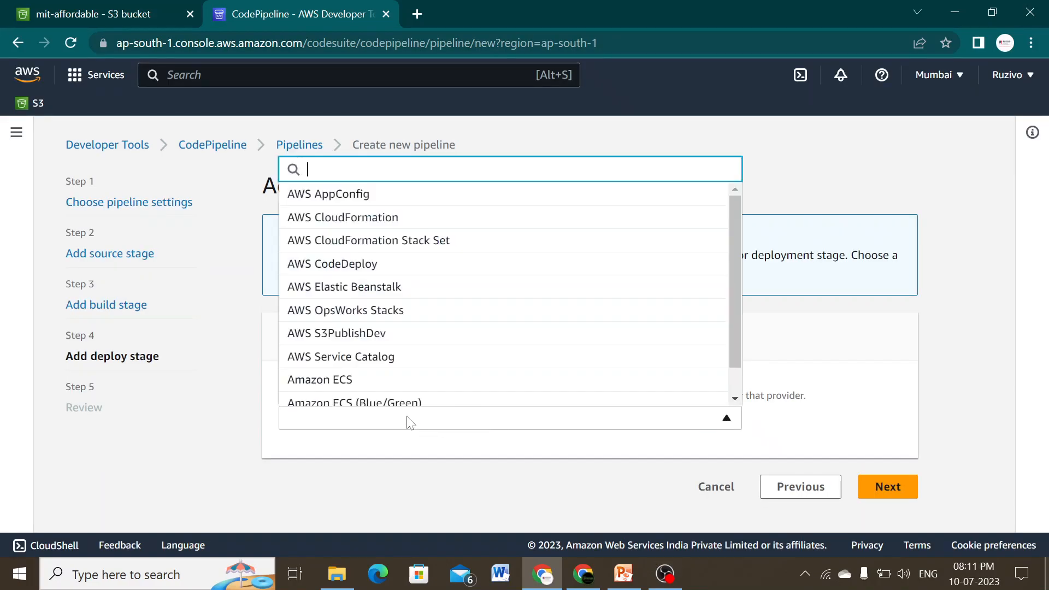
pyautogui.click(838, 179)
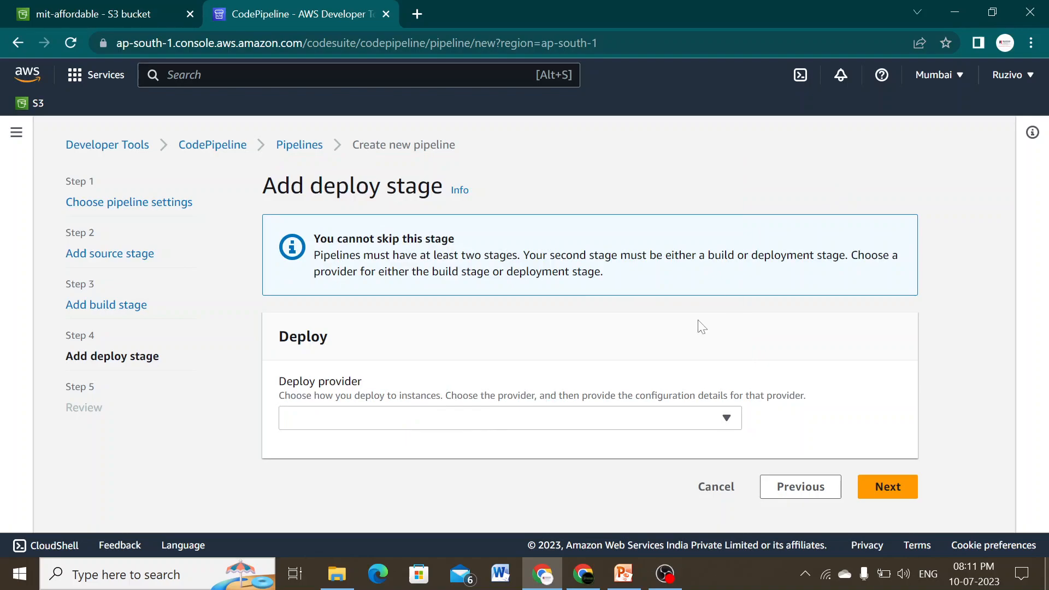
pyautogui.click(440, 423)
pyautogui.scroll(-1, 460, 271)
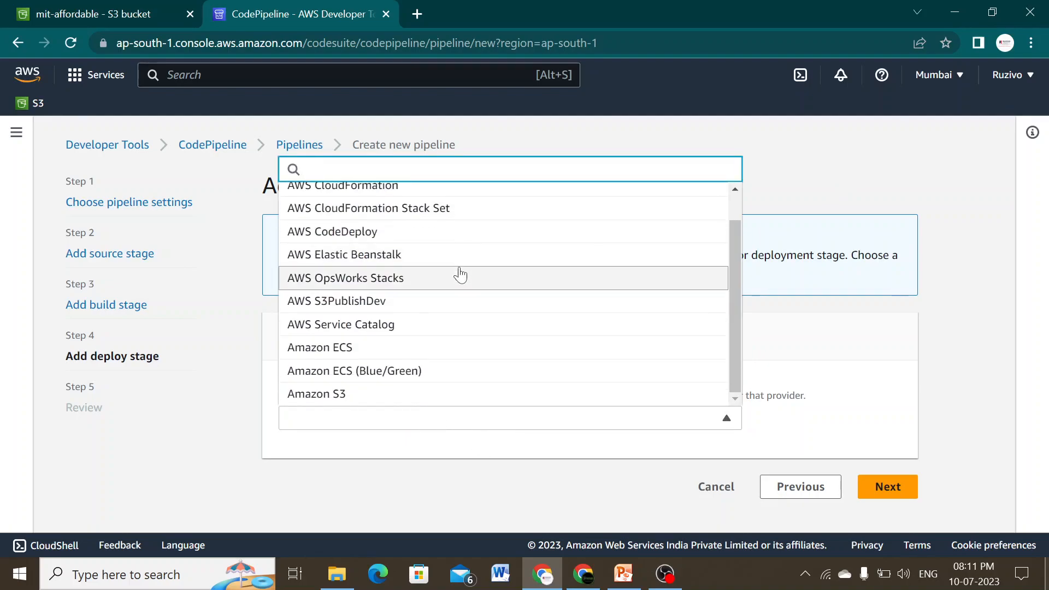
pyautogui.click(338, 399)
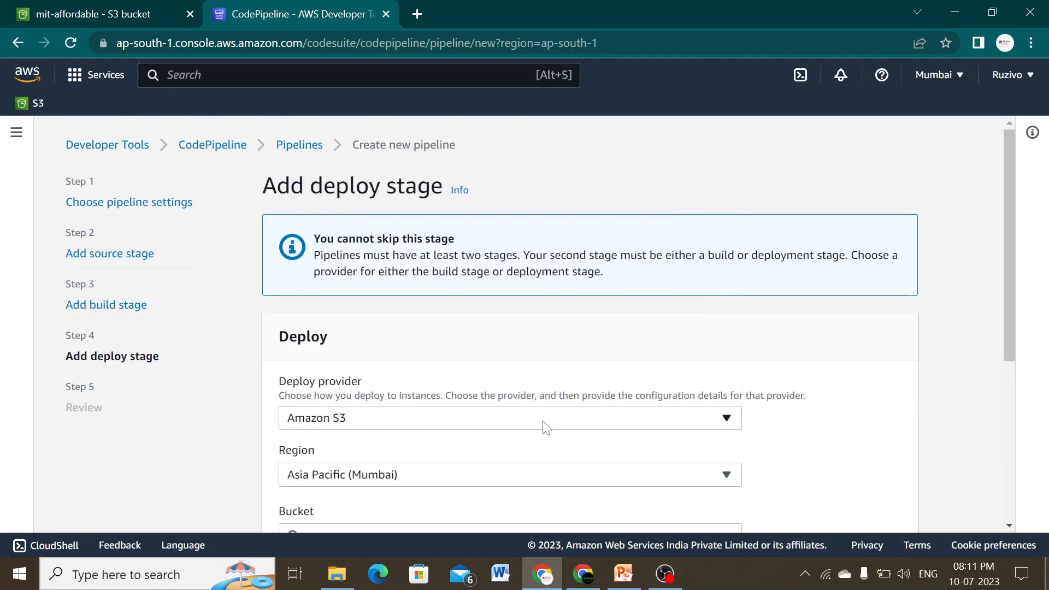
# Select mit-affordable as the deployment bucket, keeping the Asia Pacific (Mumbai) region.
pyautogui.scroll(-3, 496, 421)
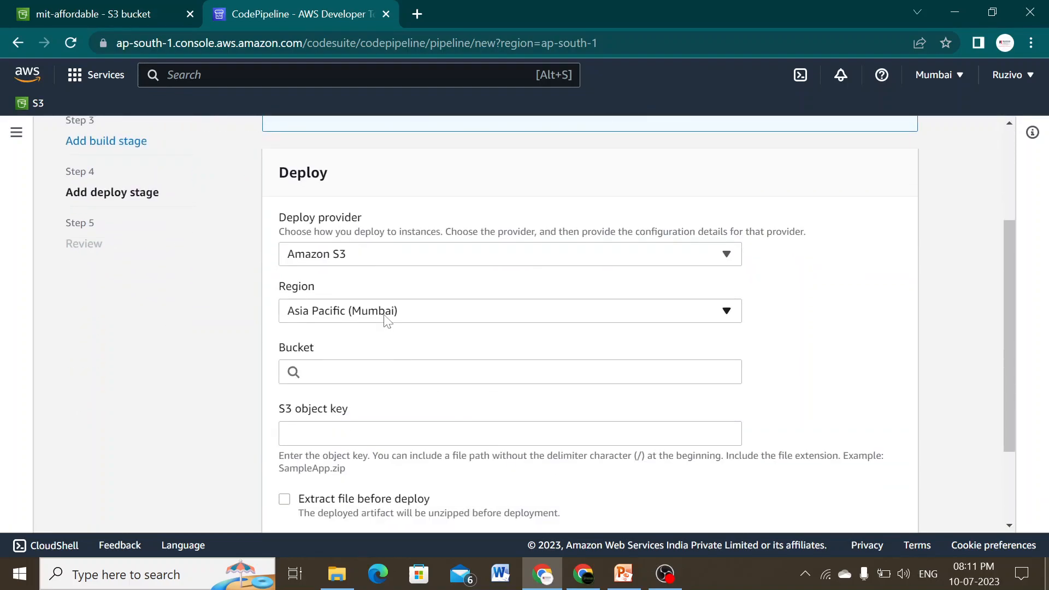
pyautogui.click(350, 372)
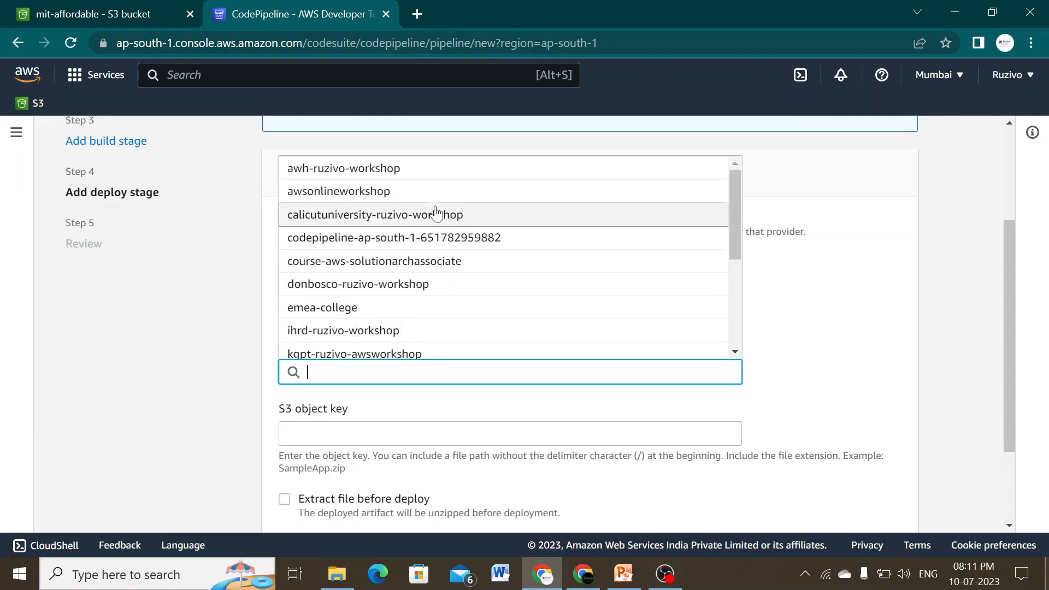
pyautogui.scroll(-3, 545, 281)
pyautogui.scroll(-2, 549, 281)
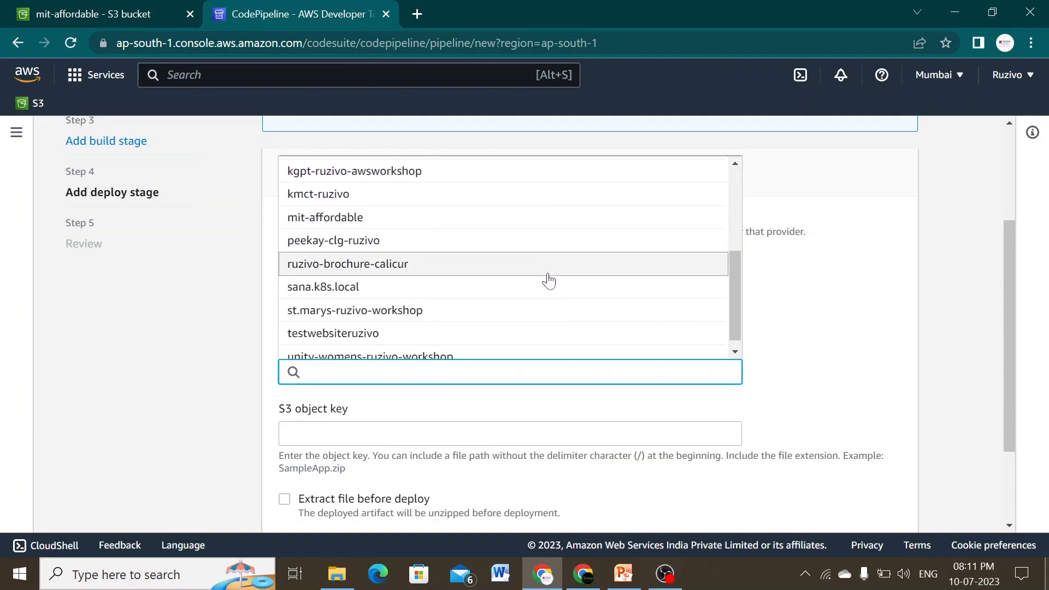
pyautogui.scroll(-2, 549, 281)
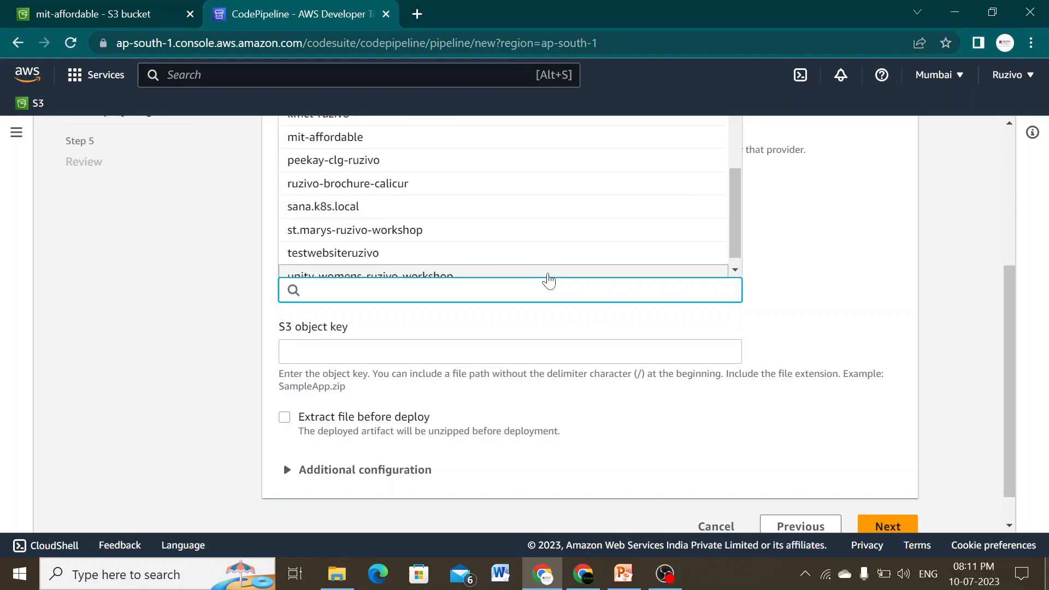
pyautogui.scroll(4, 546, 280)
pyautogui.scroll(1, 529, 255)
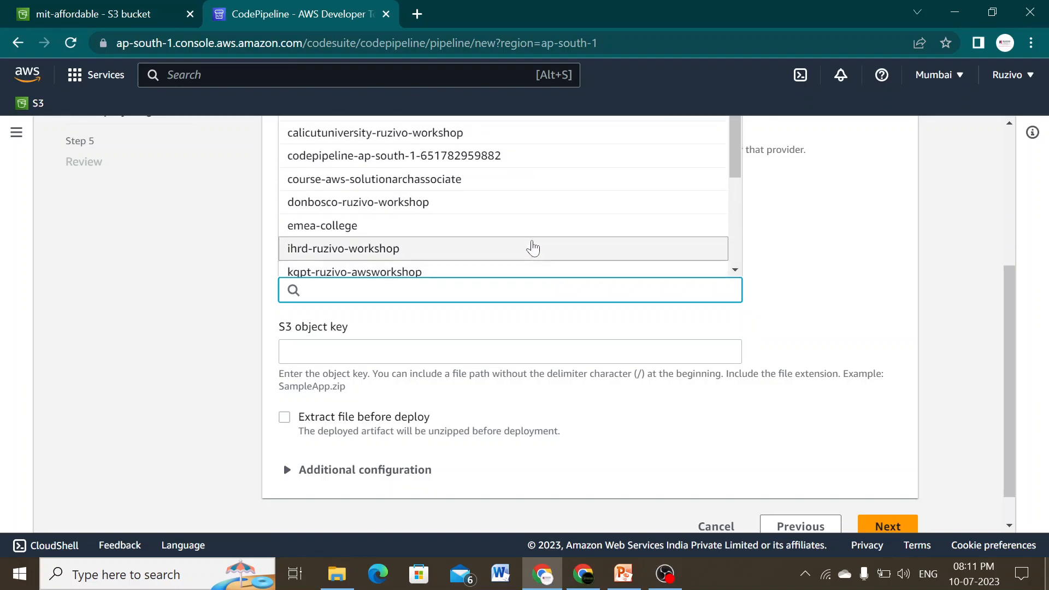
pyautogui.scroll(4, 527, 251)
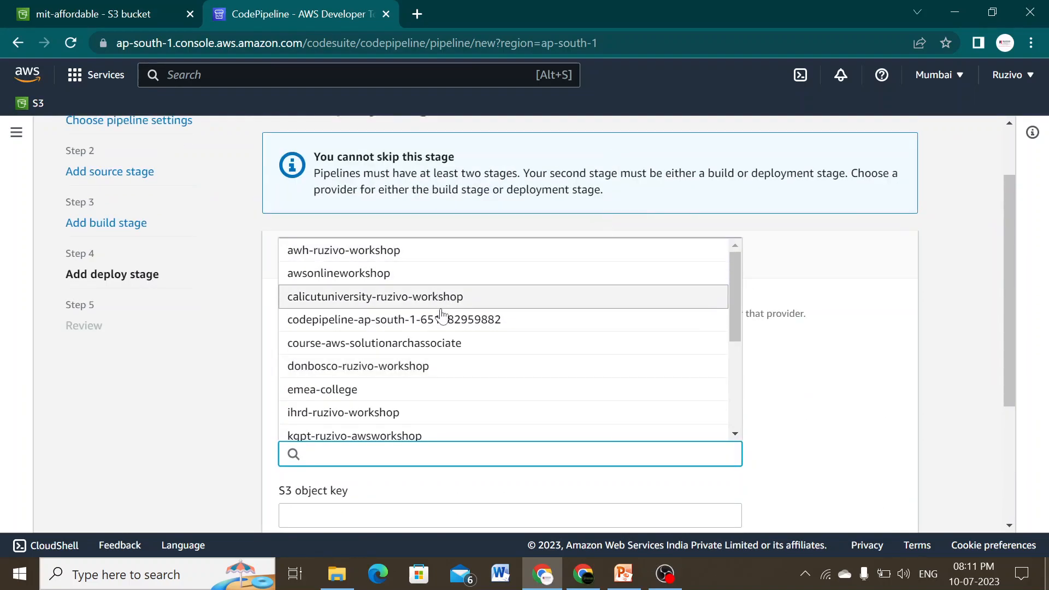
pyautogui.scroll(-2, 440, 309)
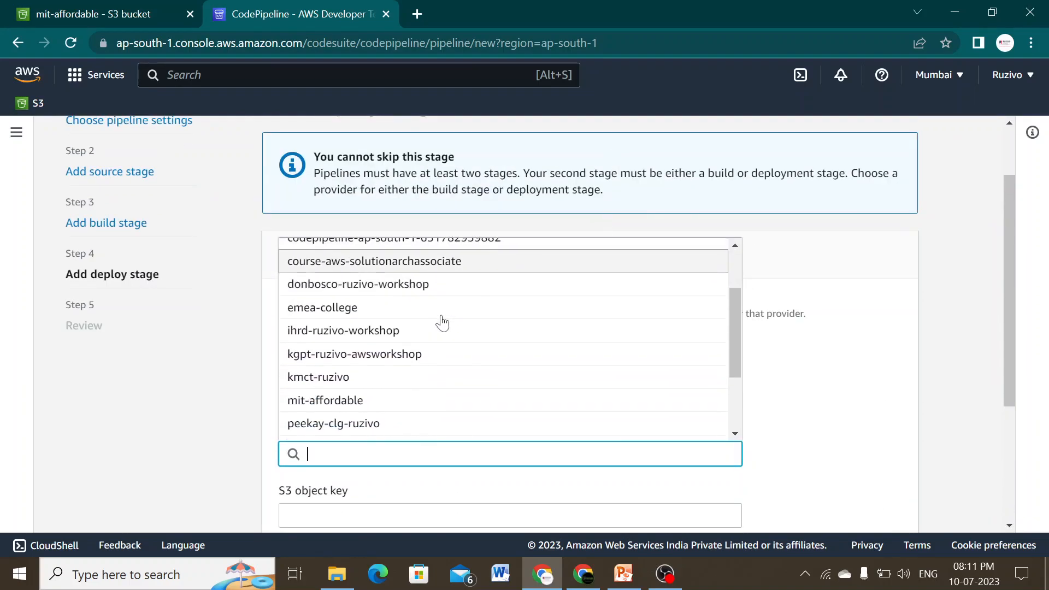
pyautogui.click(398, 407)
# Enable extracting the file before deploy, leave the deployment path empty, and continue to the review.
pyautogui.scroll(-3, 427, 373)
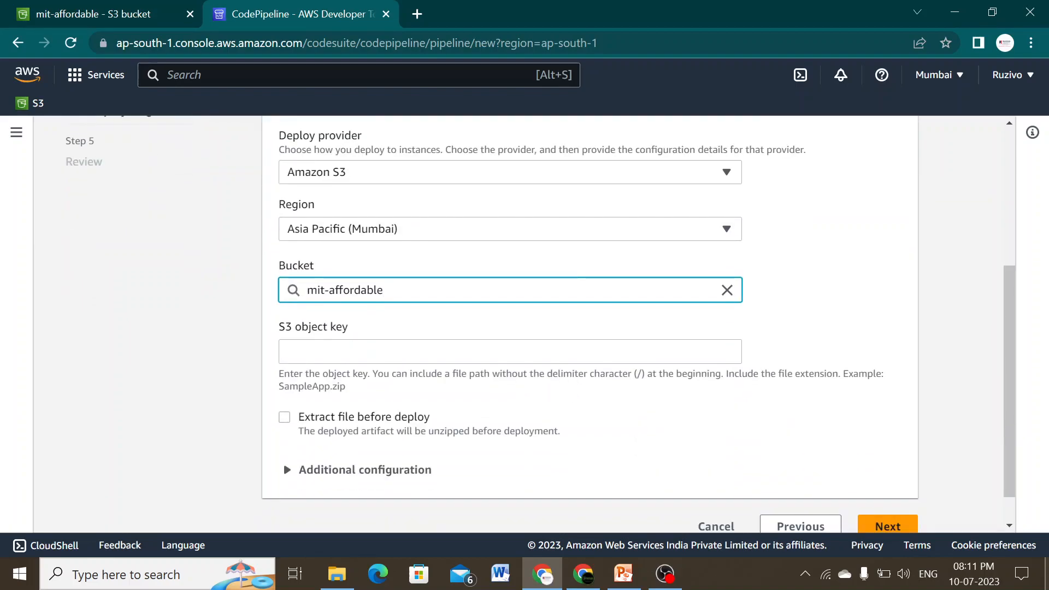
pyautogui.click(284, 420)
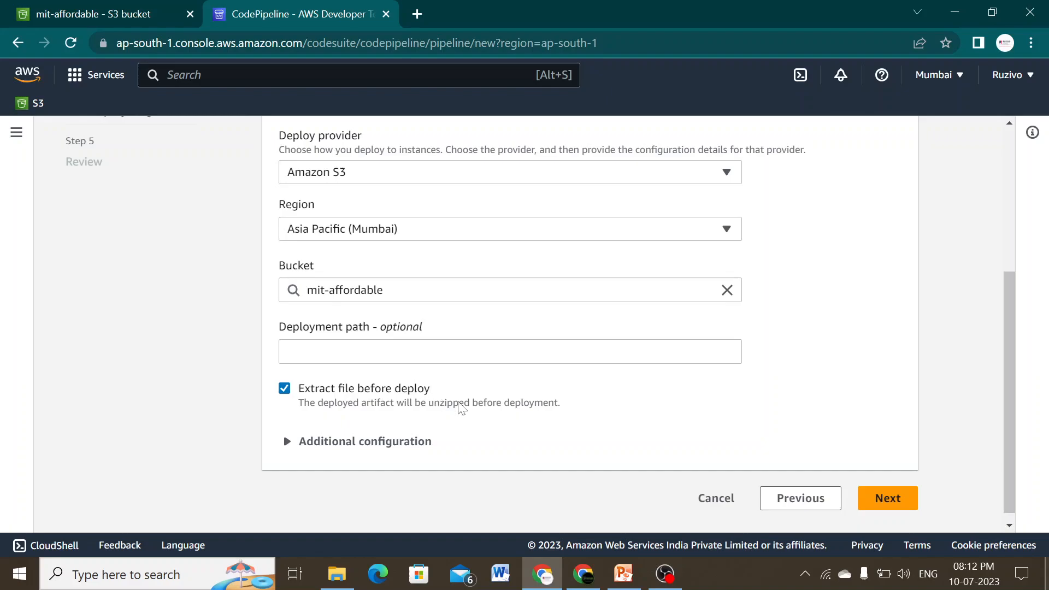
pyautogui.click(883, 506)
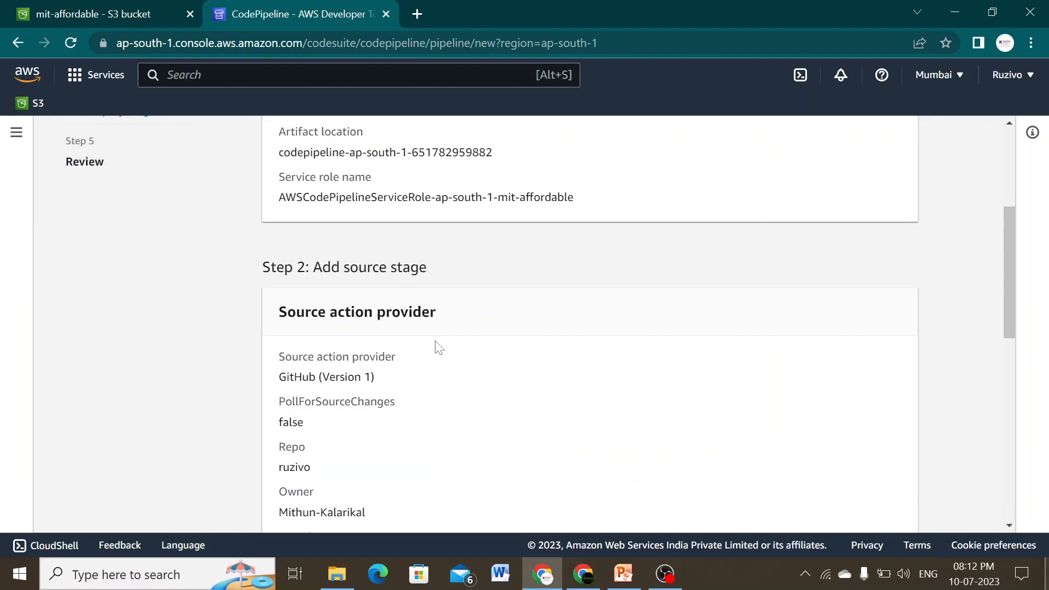
# Review the settings of all pipeline stages and create the pipeline.
pyautogui.scroll(-10, 436, 342)
pyautogui.scroll(6, 436, 345)
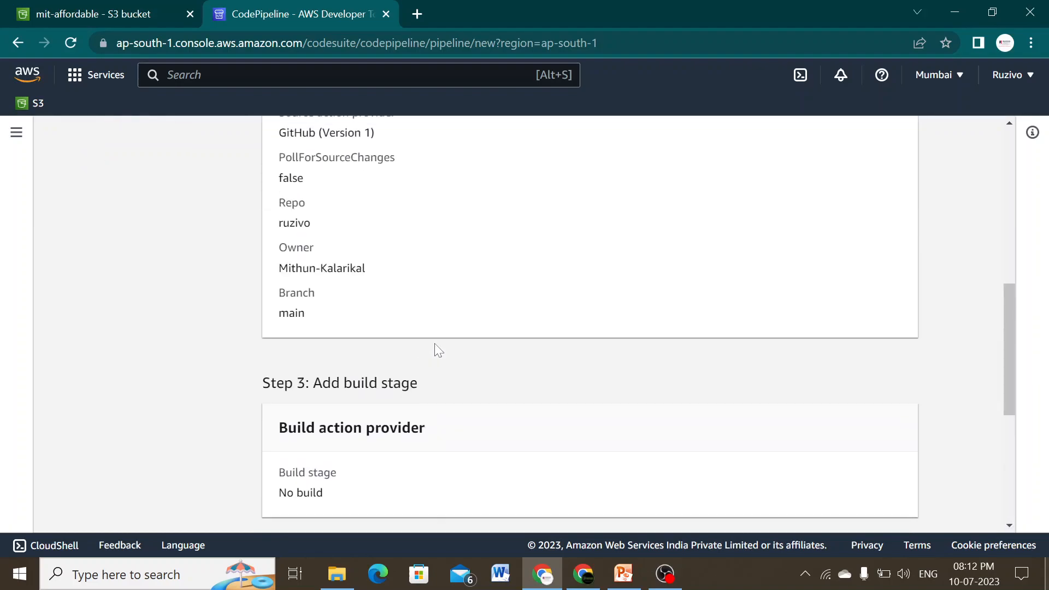
pyautogui.scroll(8, 435, 348)
pyautogui.scroll(-13, 436, 348)
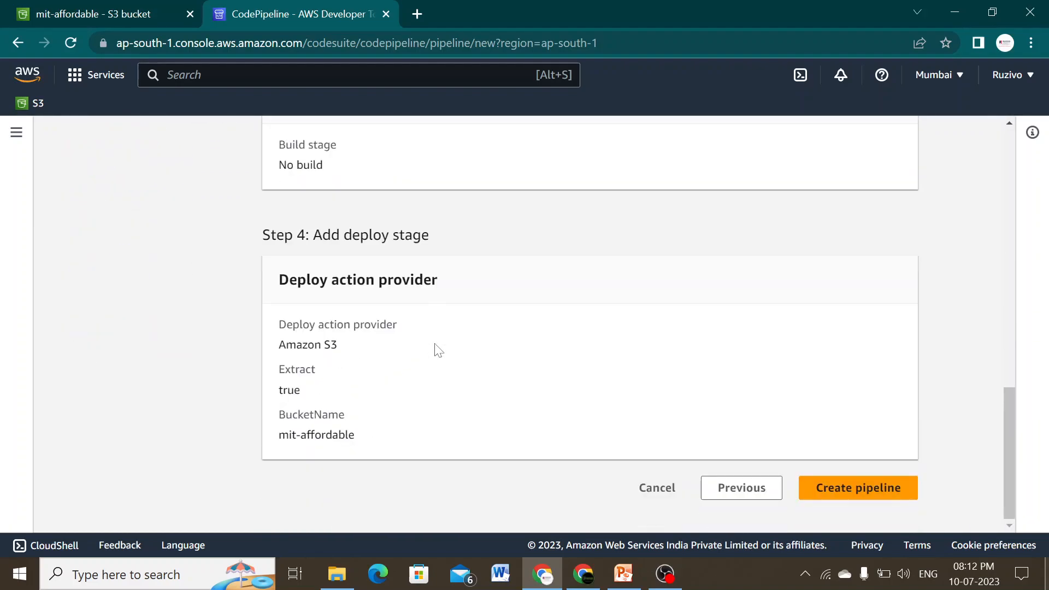
pyautogui.click(839, 491)
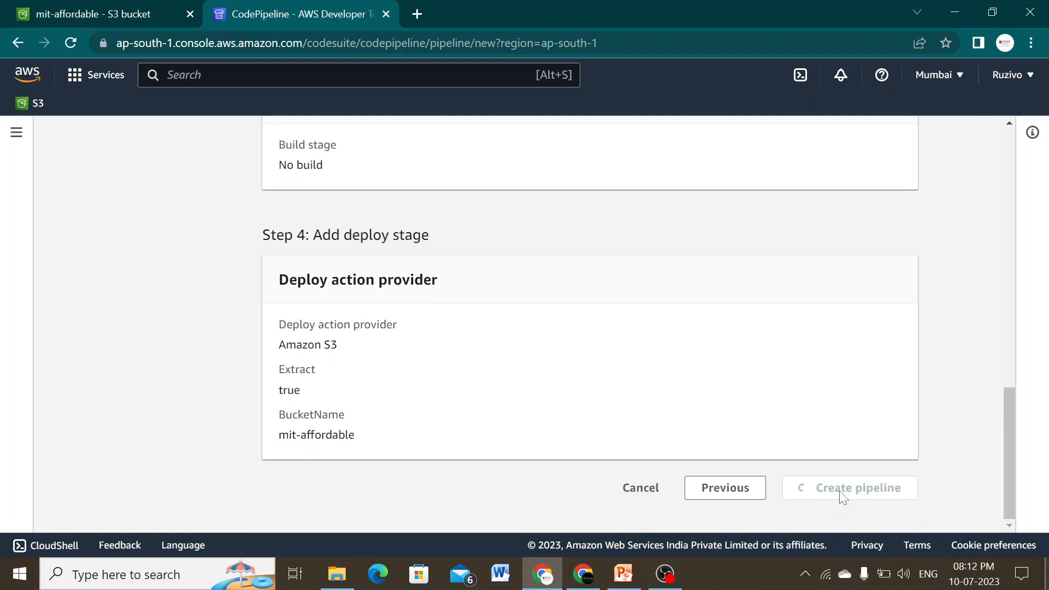
# Switch to the ruzivo repository on GitHub, review the code of its index.html file, and return to the pipeline.
pyautogui.click(589, 582)
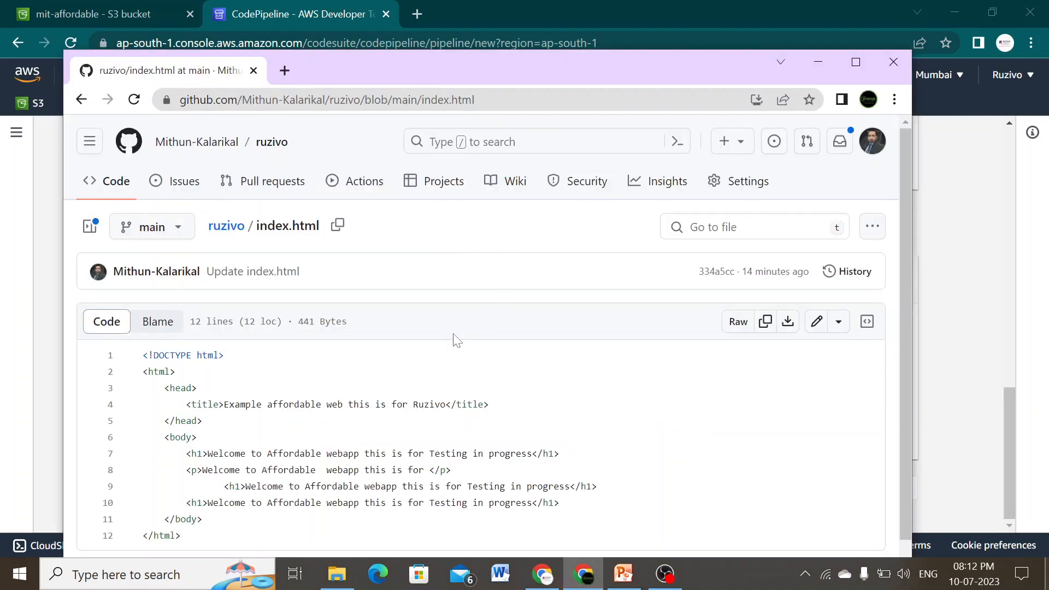
pyautogui.scroll(-1, 487, 334)
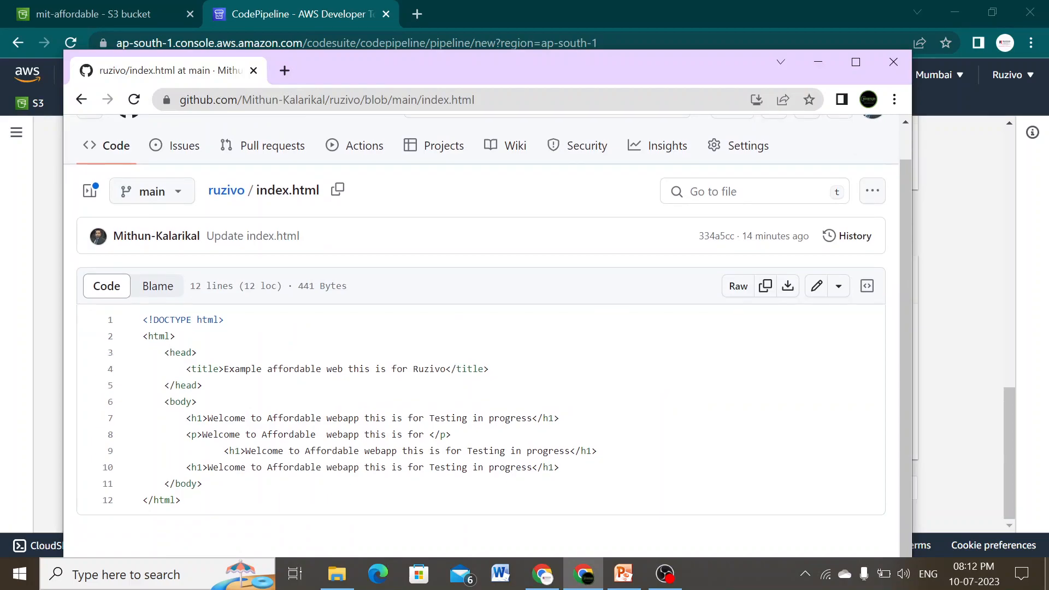
pyautogui.scroll(1, 190, 294)
pyautogui.click(221, 228)
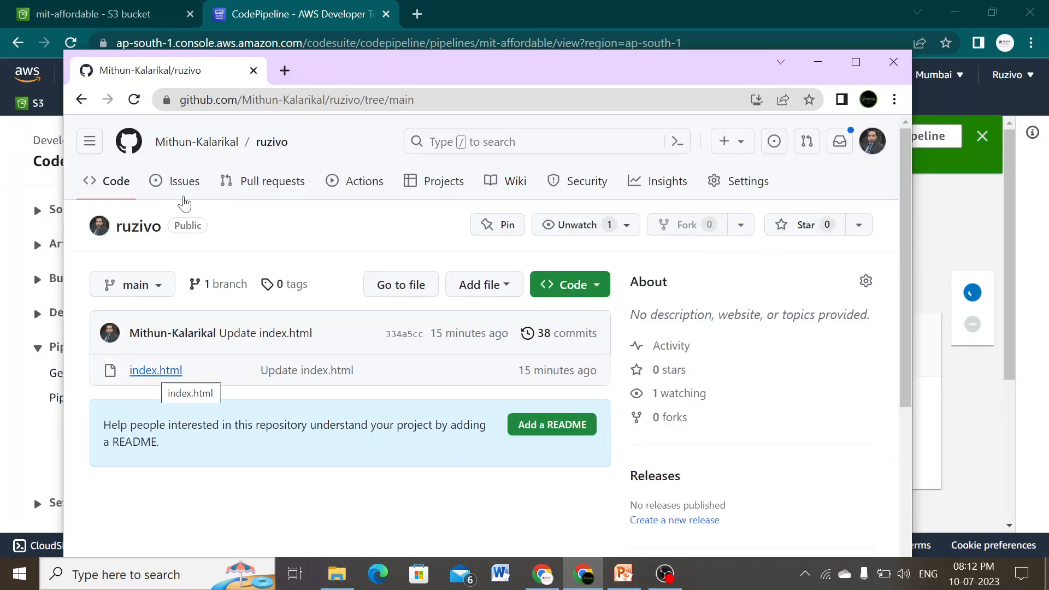
pyautogui.click(157, 379)
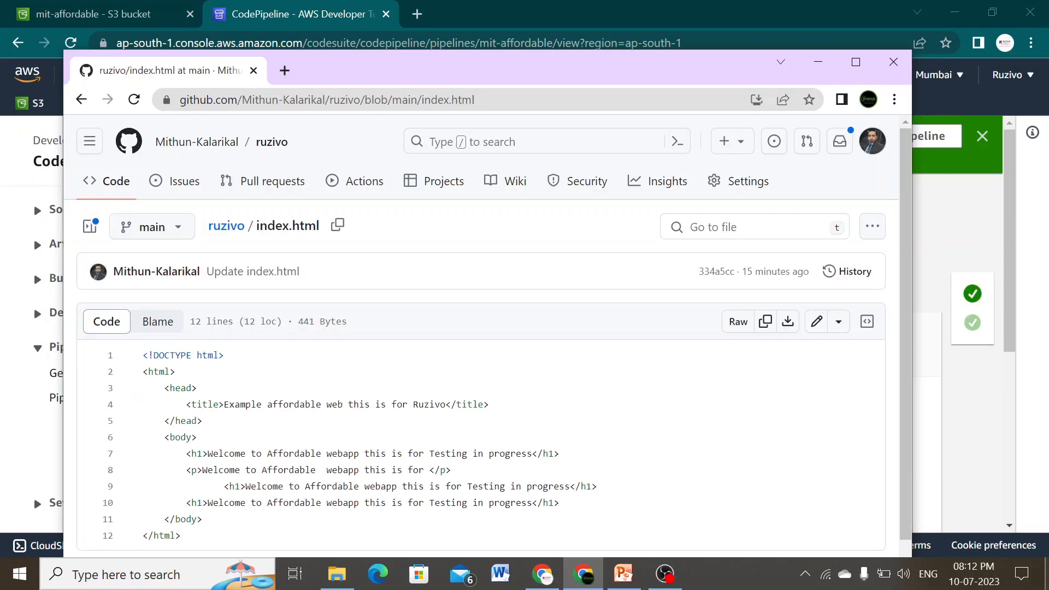
pyautogui.scroll(-1, 481, 336)
pyautogui.scroll(1, 481, 336)
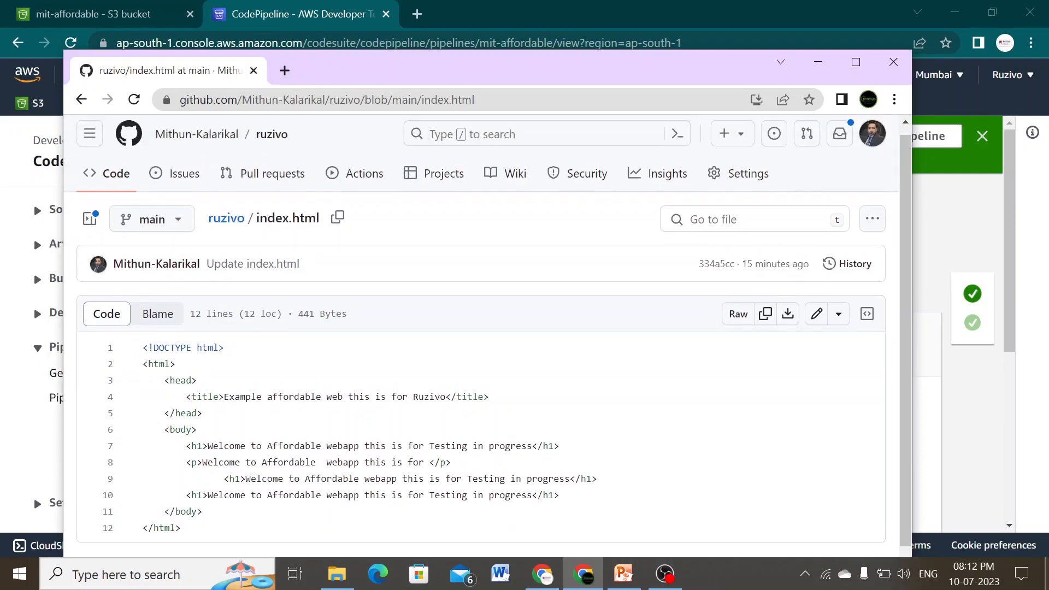
pyautogui.click(818, 61)
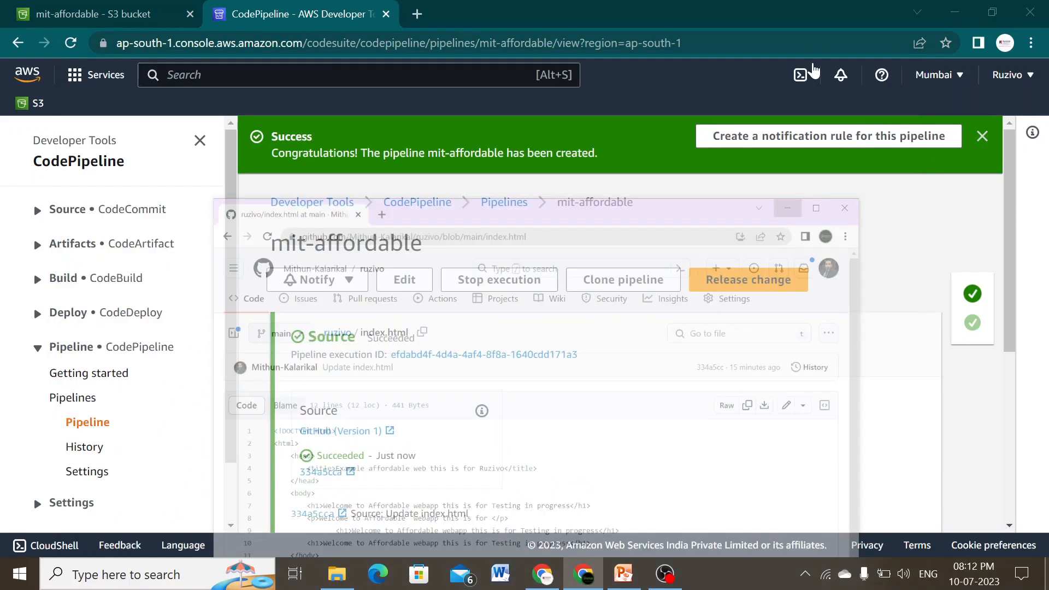
# Check the execution status of the Source and Deploy stages in the mit-affordable pipeline.
pyautogui.scroll(-1, 687, 415)
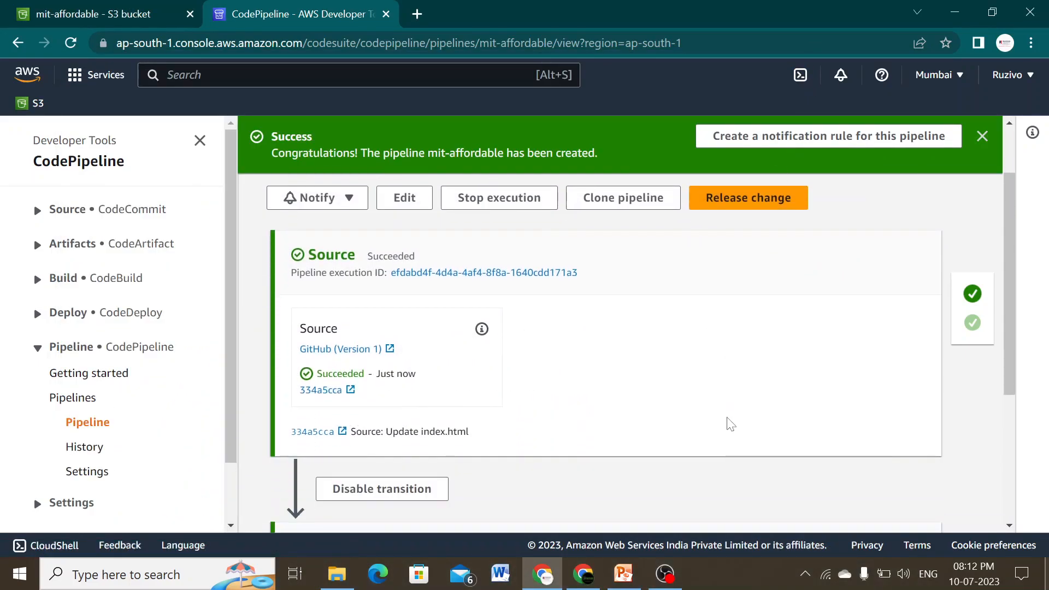
pyautogui.scroll(-2, 598, 384)
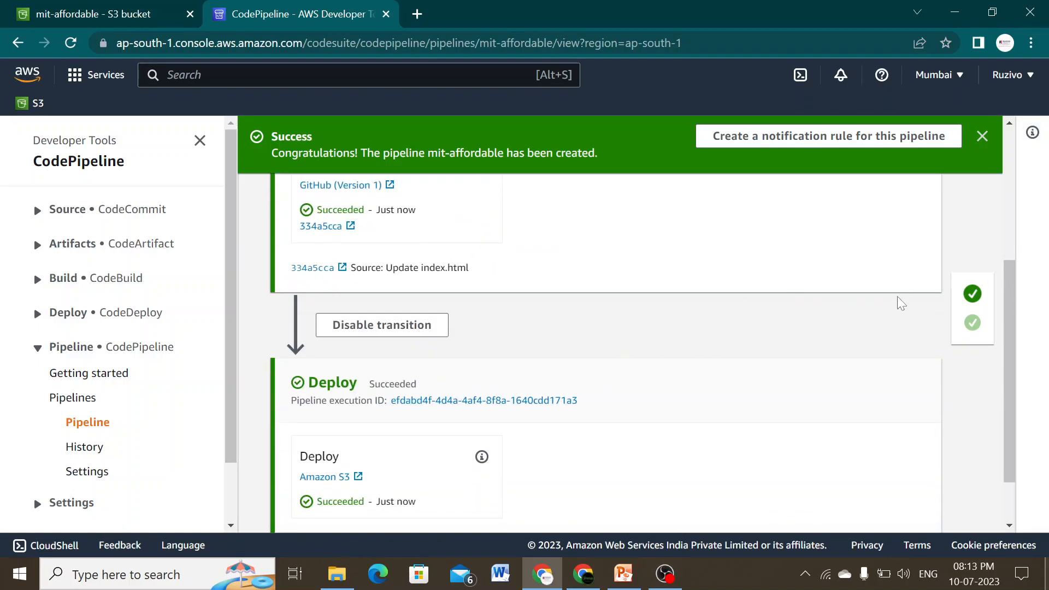
pyautogui.scroll(1, 465, 276)
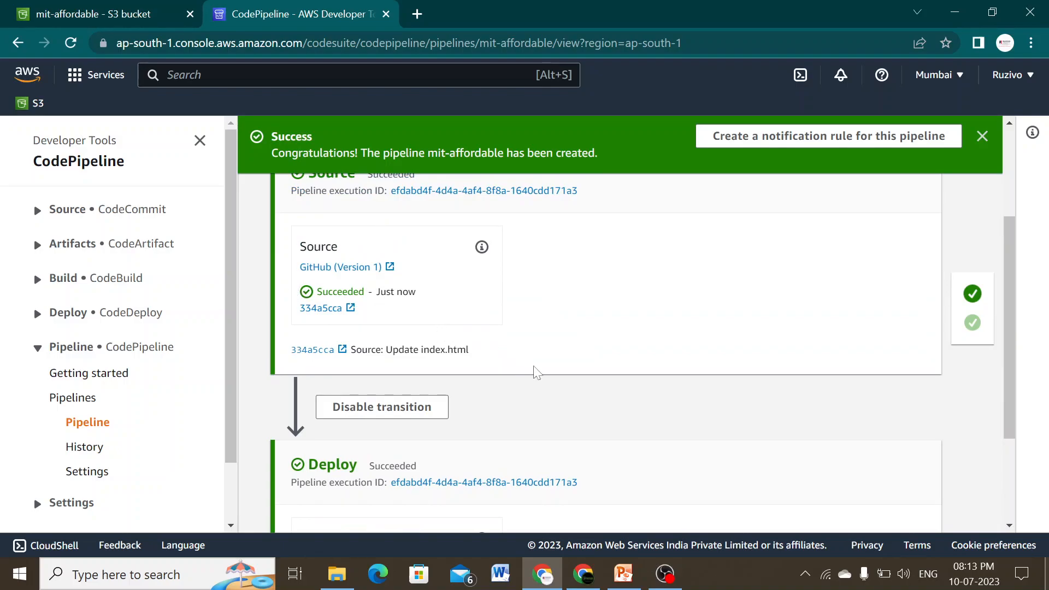
pyautogui.scroll(-1, 589, 384)
pyautogui.scroll(-1, 588, 384)
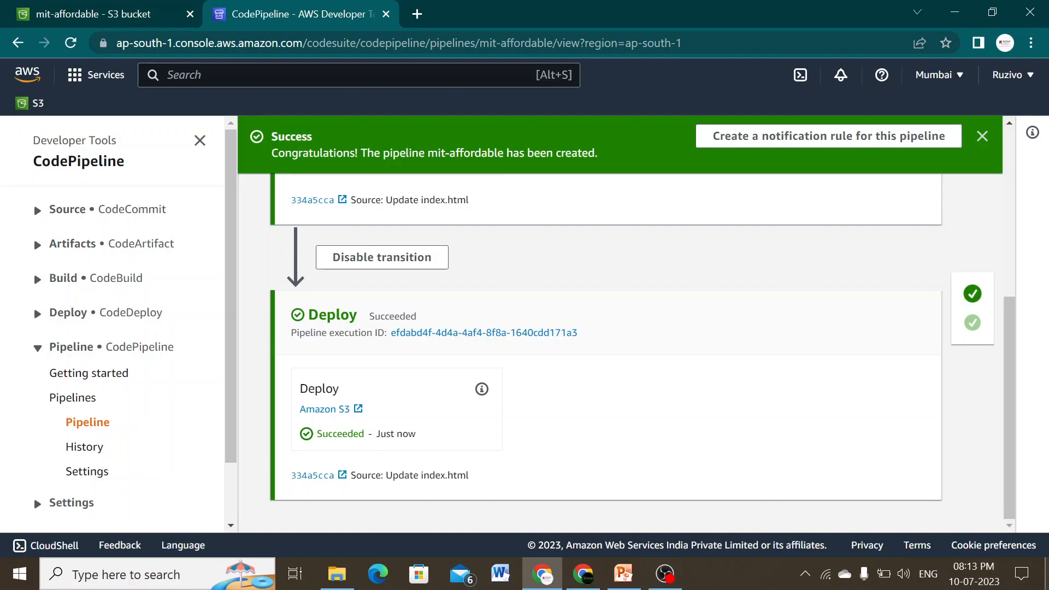
# Refresh the object list of the mit-affordable S3 bucket and select the deployed index.html file.
pyautogui.click(119, 17)
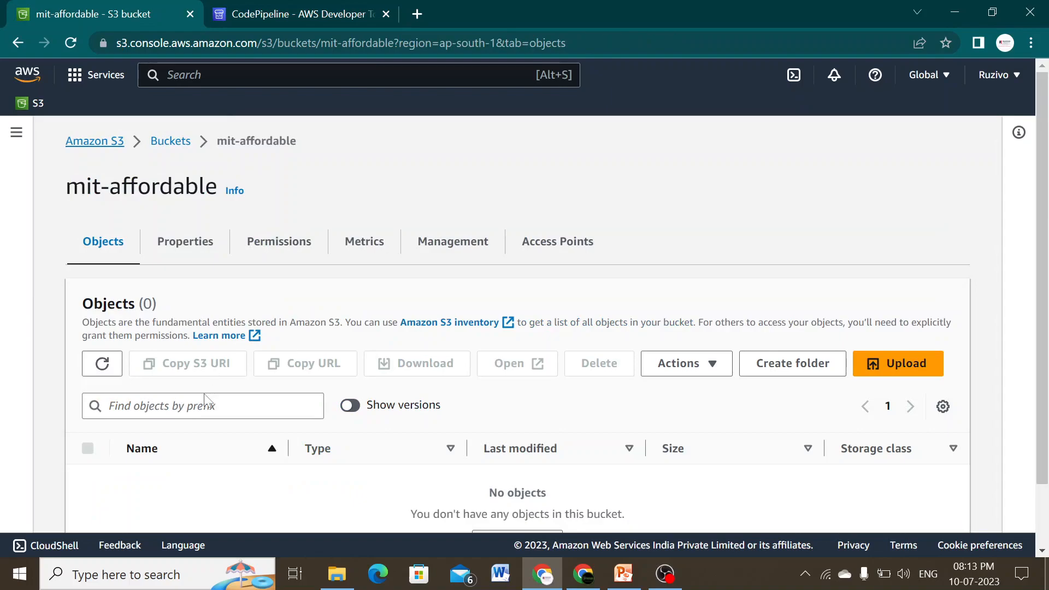
pyautogui.click(103, 365)
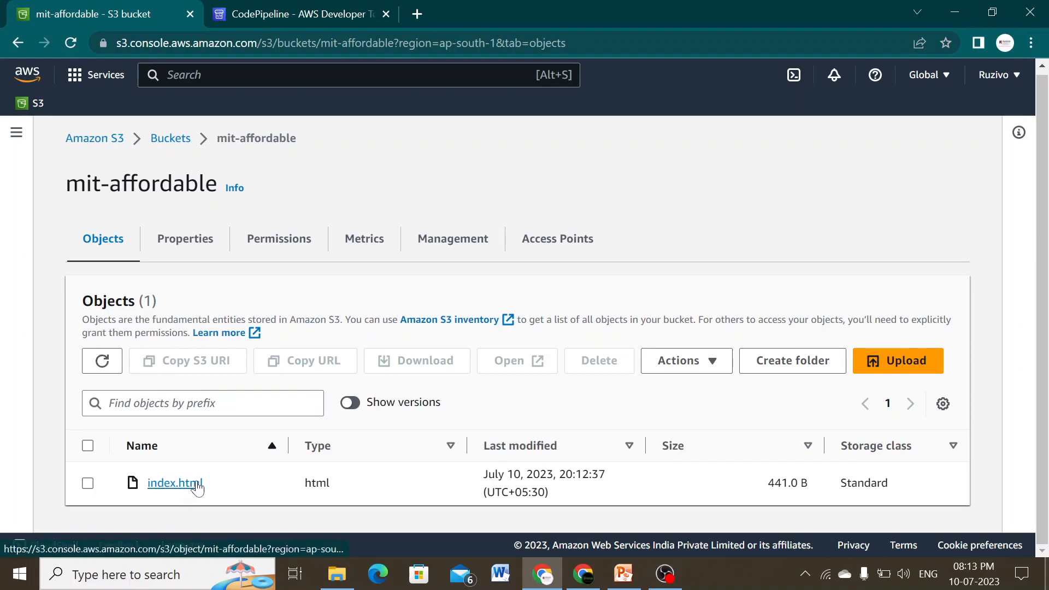
pyautogui.click(89, 485)
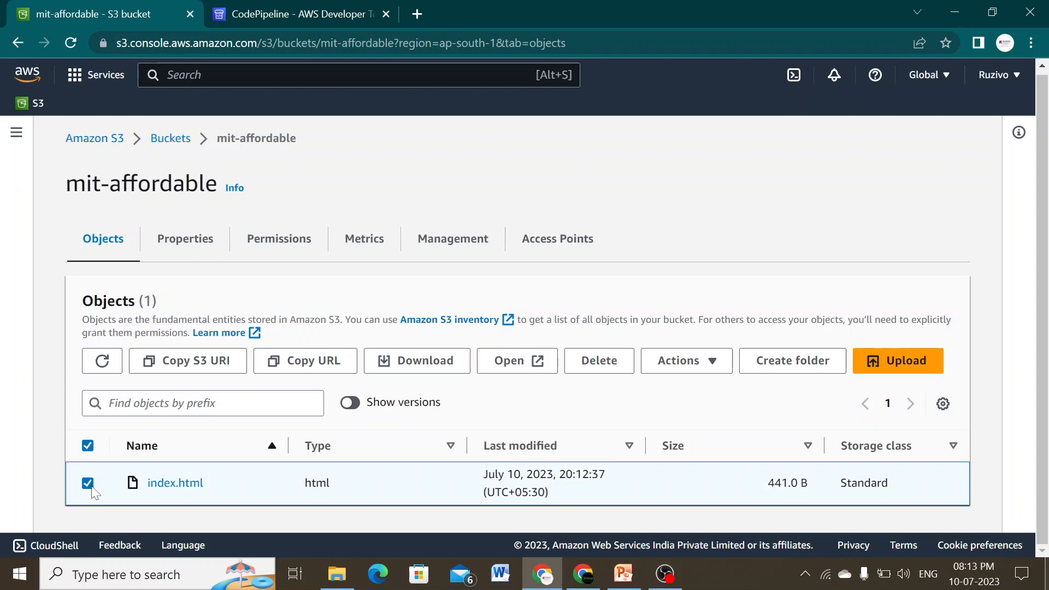
# Open the static website hosting settings in the mit-affordable bucket's properties and enable hosting.
pyautogui.click(182, 244)
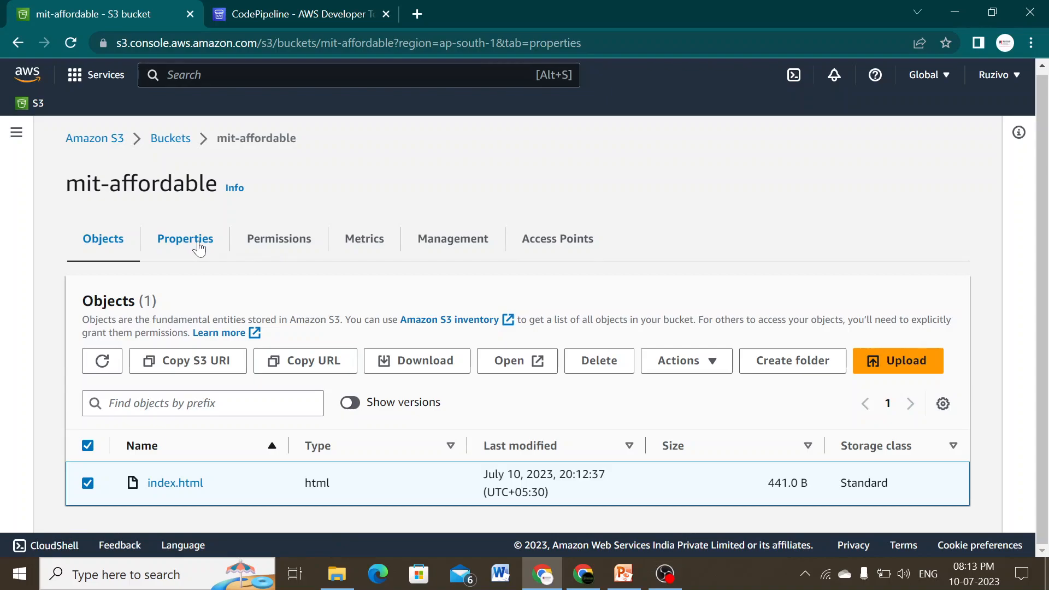
pyautogui.scroll(-7, 567, 274)
pyautogui.scroll(-20, 458, 306)
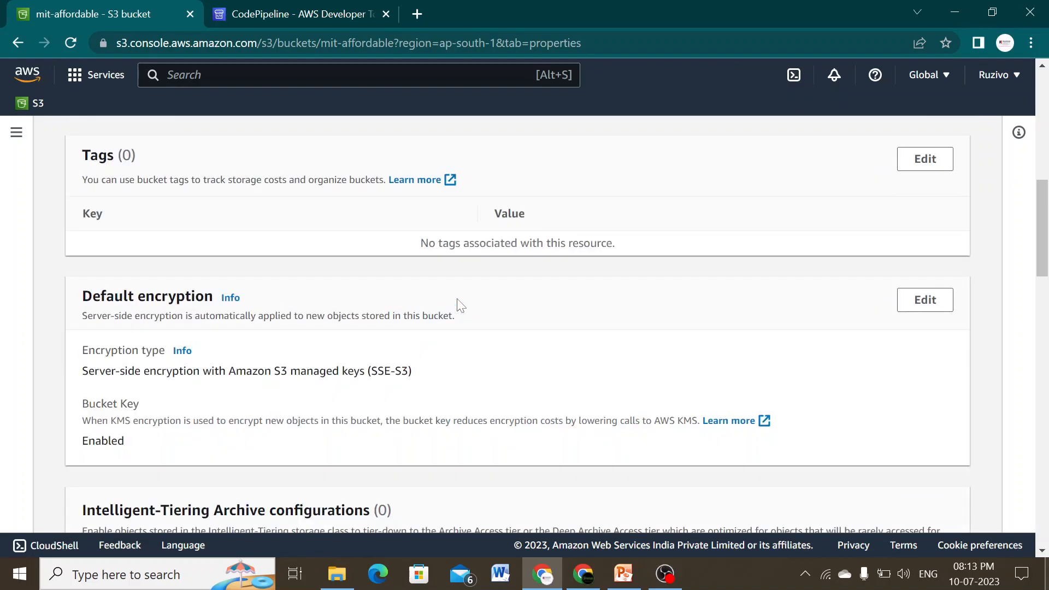
pyautogui.scroll(-1, 459, 308)
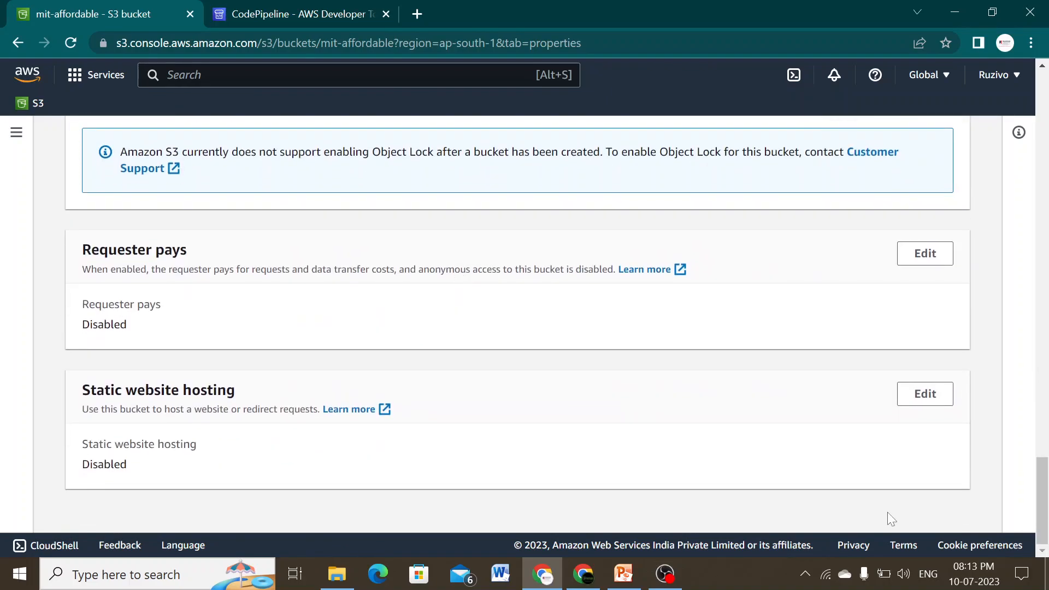
pyautogui.click(918, 394)
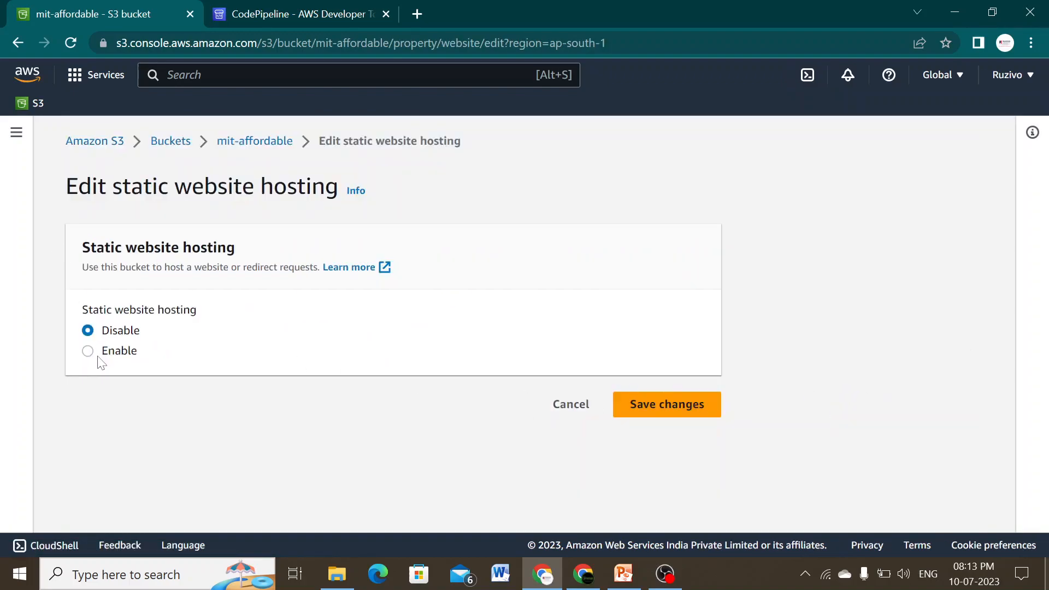
pyautogui.click(89, 352)
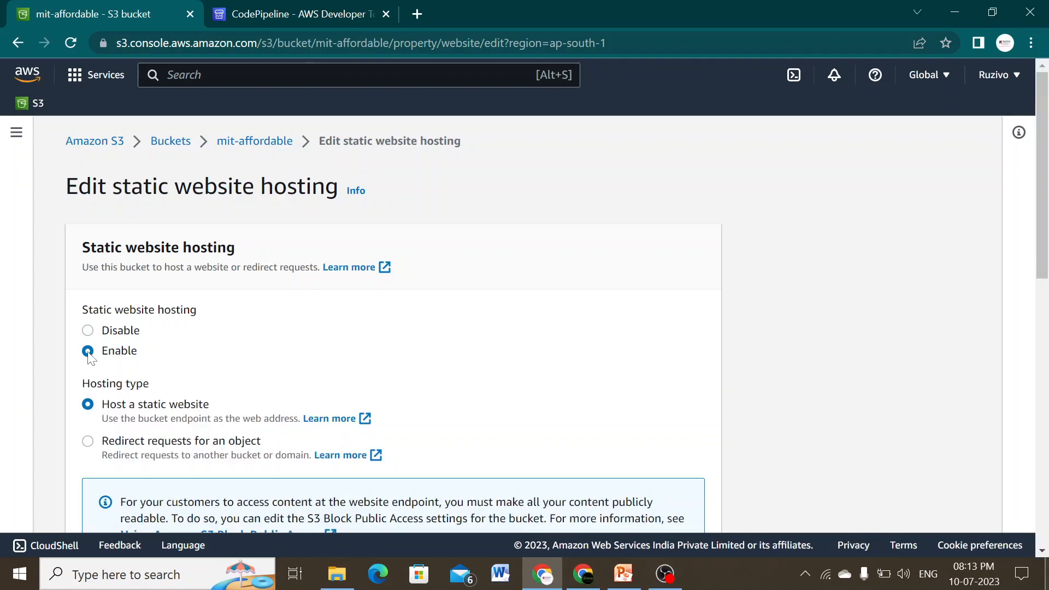
# Specify index.html as the index document for hosting a static website, and copy that file name.
pyautogui.scroll(-4, 308, 392)
pyautogui.click(313, 371)
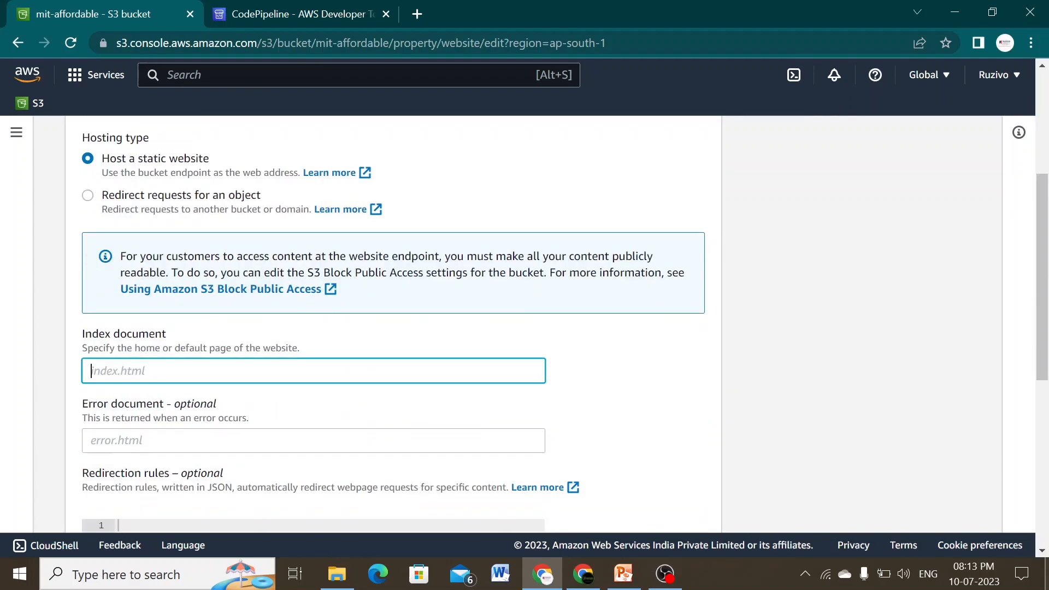
pyautogui.write('index.html')
pyautogui.hotkey('ctrl', 'a')
pyautogui.hotkey('ctrl', 'c')
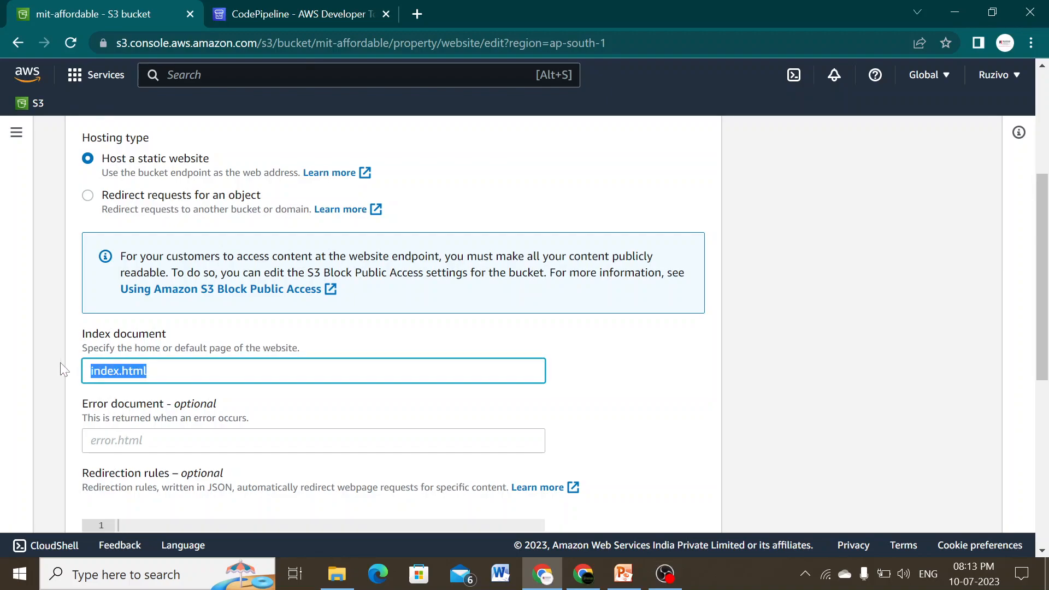
# Use index.html as the error document too and save the static website hosting changes.
pyautogui.click(117, 440)
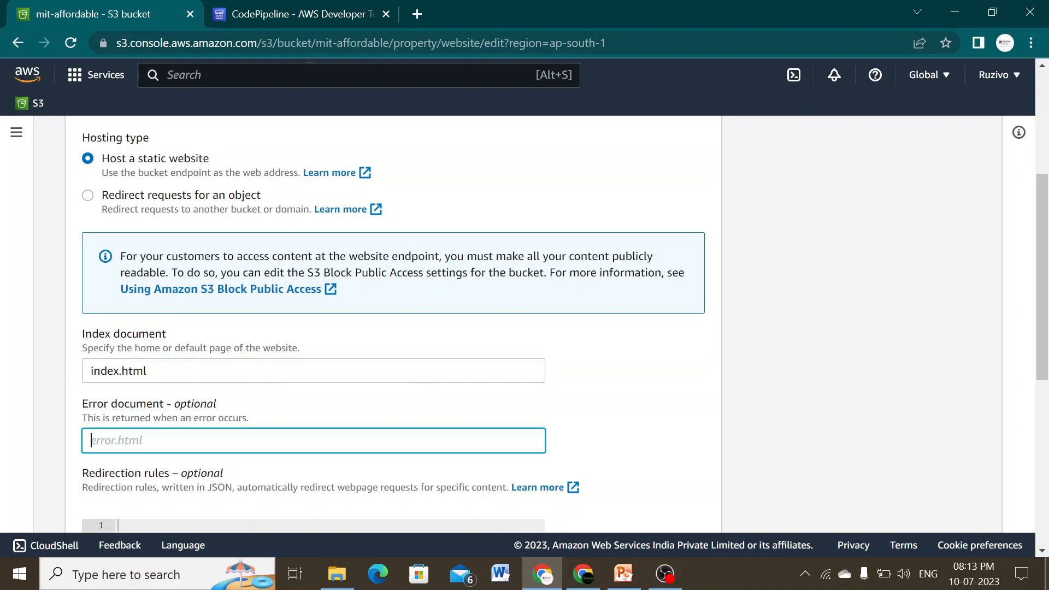
pyautogui.hotkey('ctrl', 'v')
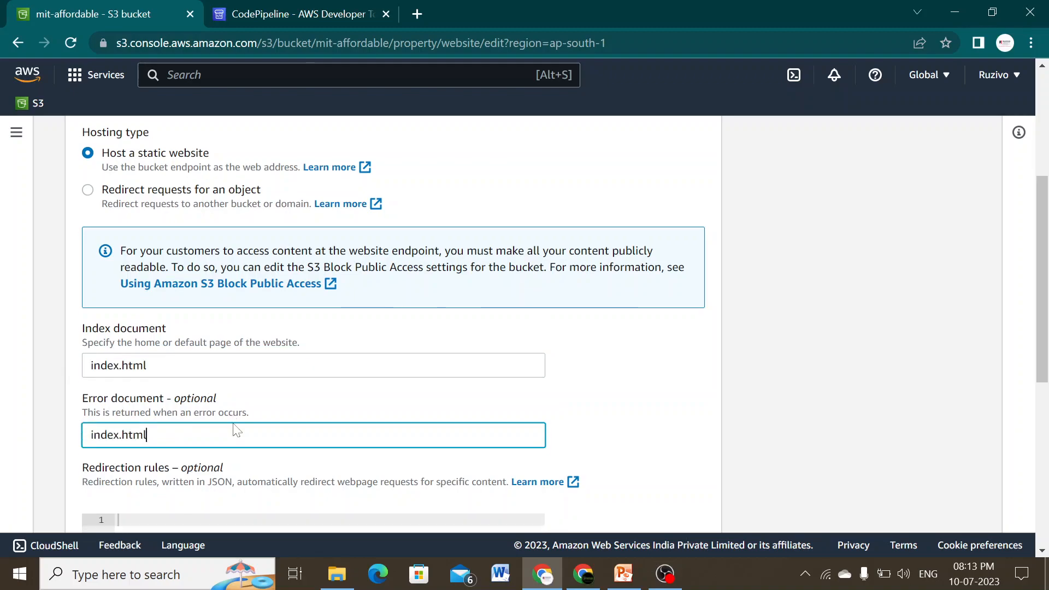
pyautogui.scroll(-3, 233, 428)
pyautogui.scroll(-4, 233, 429)
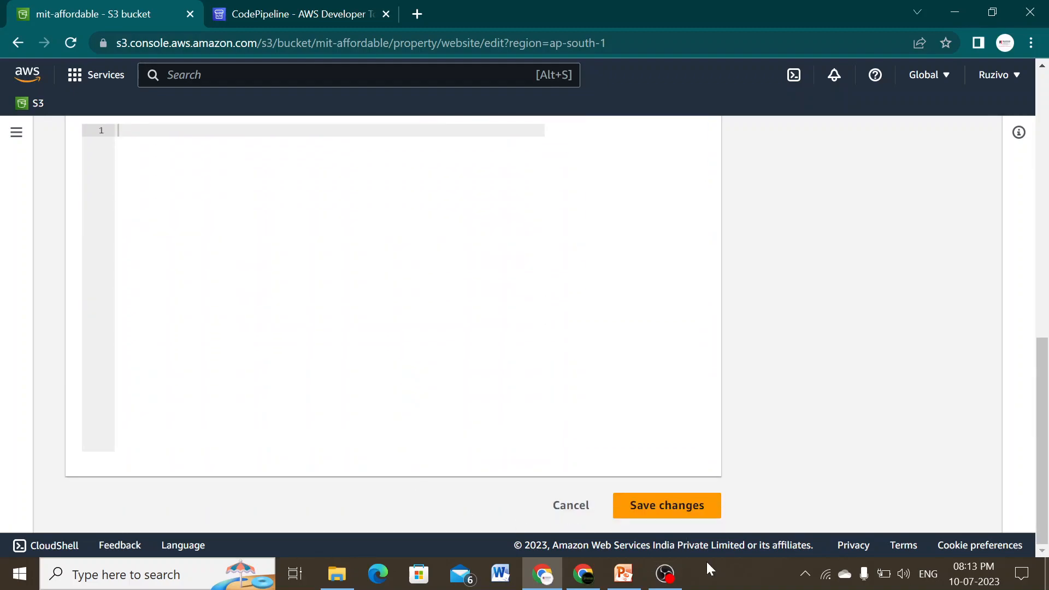
pyautogui.click(680, 506)
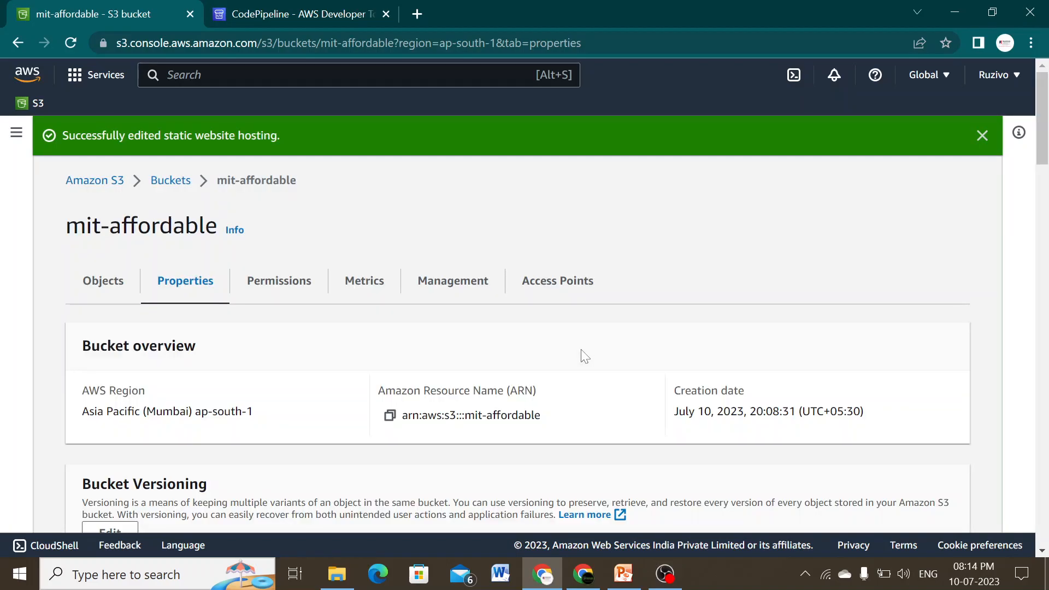
# Look through the bucket's properties for the static website hosting status and the bucket website endpoint.
pyautogui.scroll(-4, 445, 322)
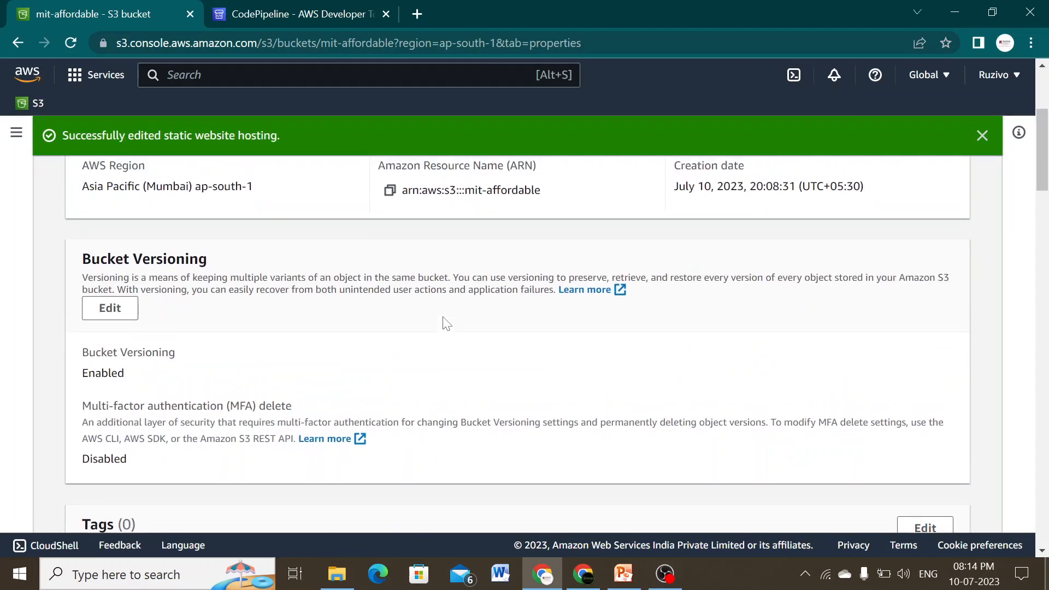
pyautogui.scroll(3, 445, 323)
pyautogui.scroll(2, 446, 322)
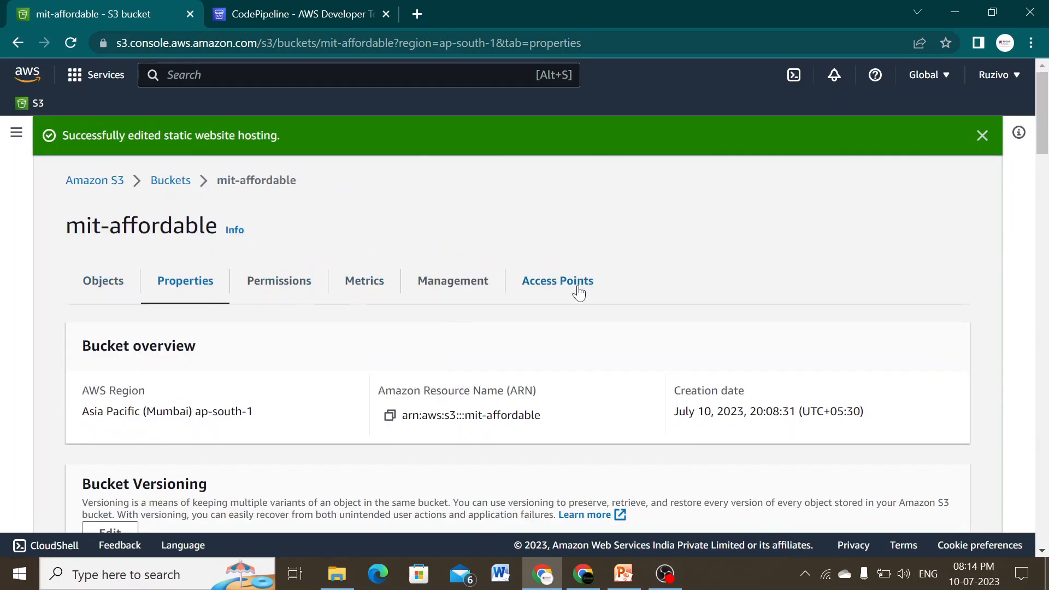
pyautogui.scroll(-7, 579, 295)
pyautogui.scroll(-15, 580, 296)
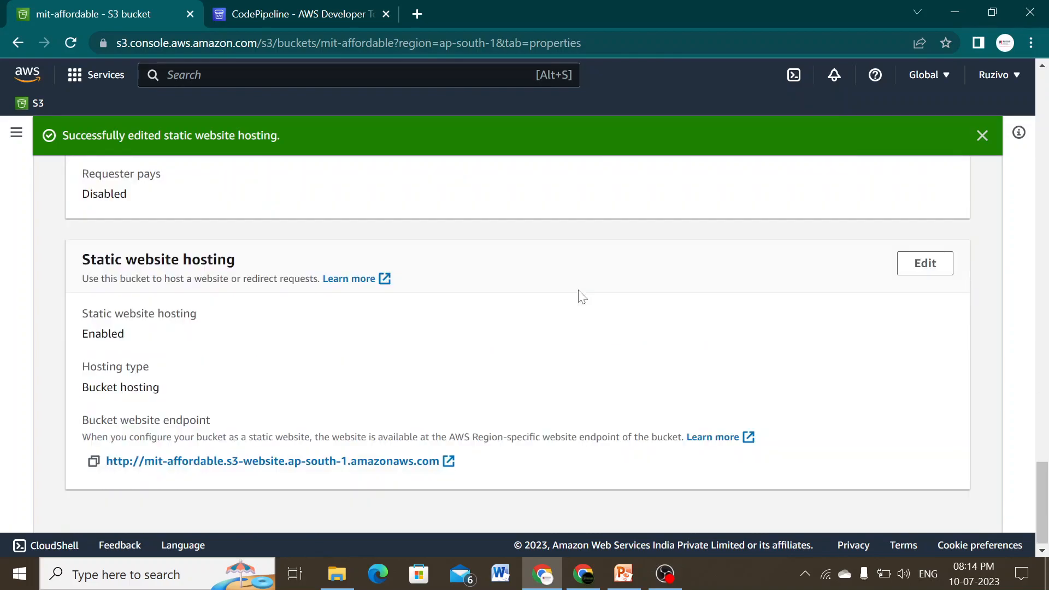
pyautogui.scroll(14, 581, 295)
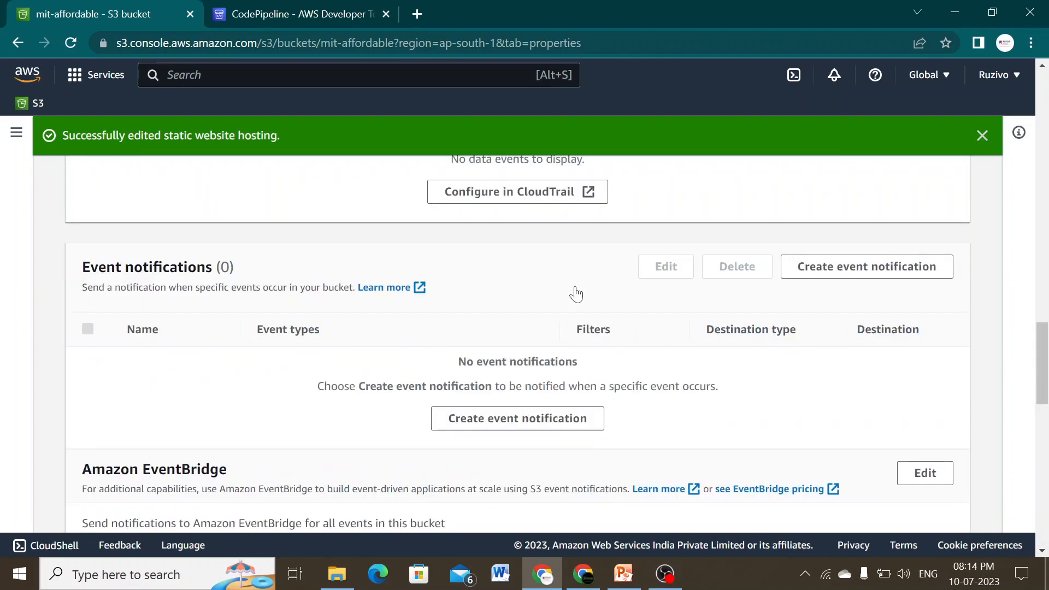
pyautogui.scroll(8, 110, 251)
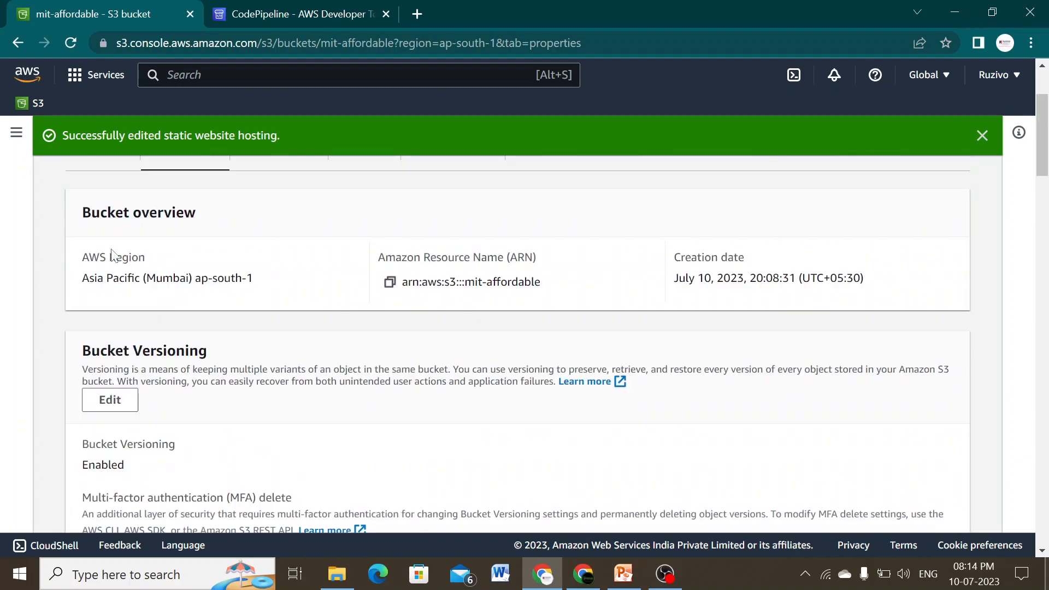
# Make the index.html object in the mit-affordable bucket public using ACL.
pyautogui.click(103, 282)
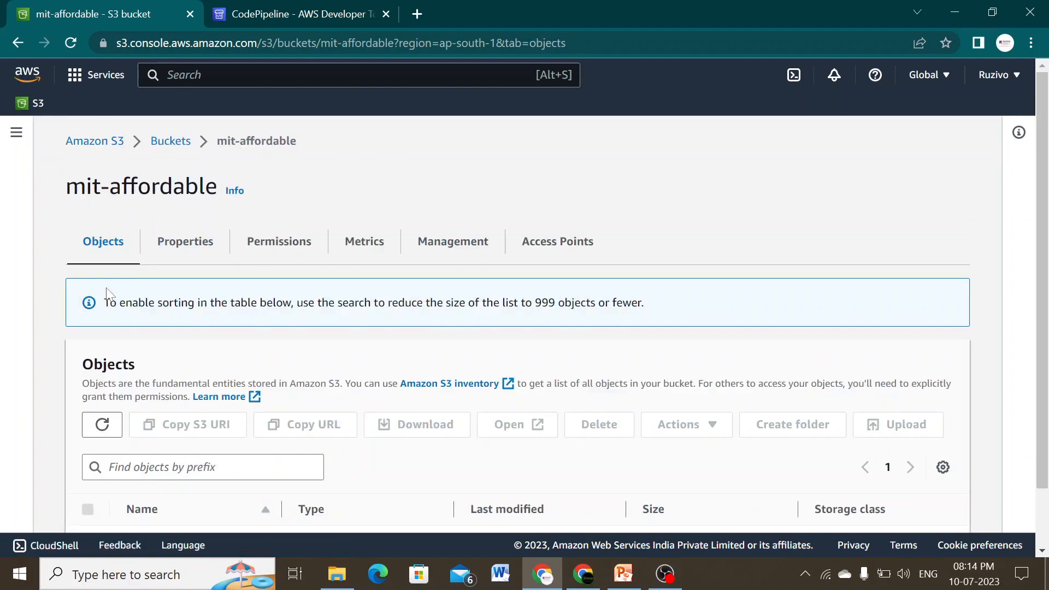
pyautogui.scroll(-1, 183, 438)
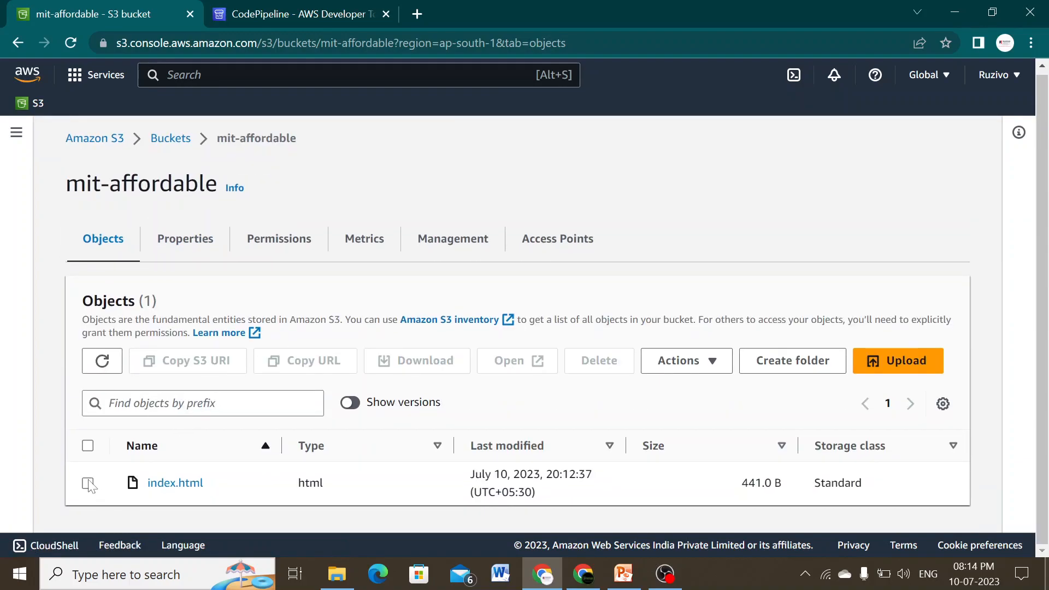
pyautogui.click(88, 483)
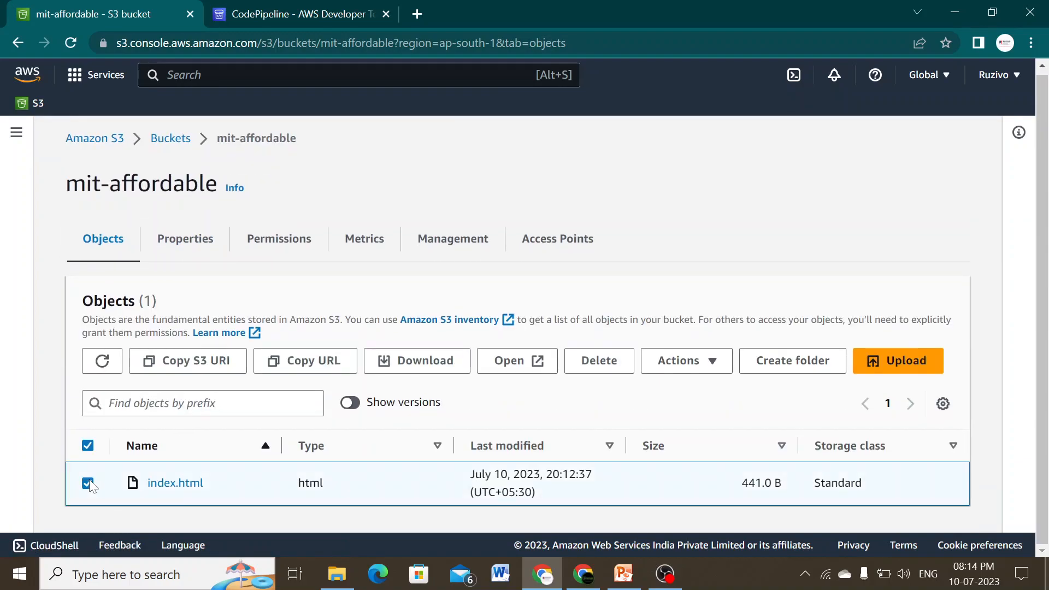
pyautogui.click(668, 365)
pyautogui.scroll(-3, 743, 229)
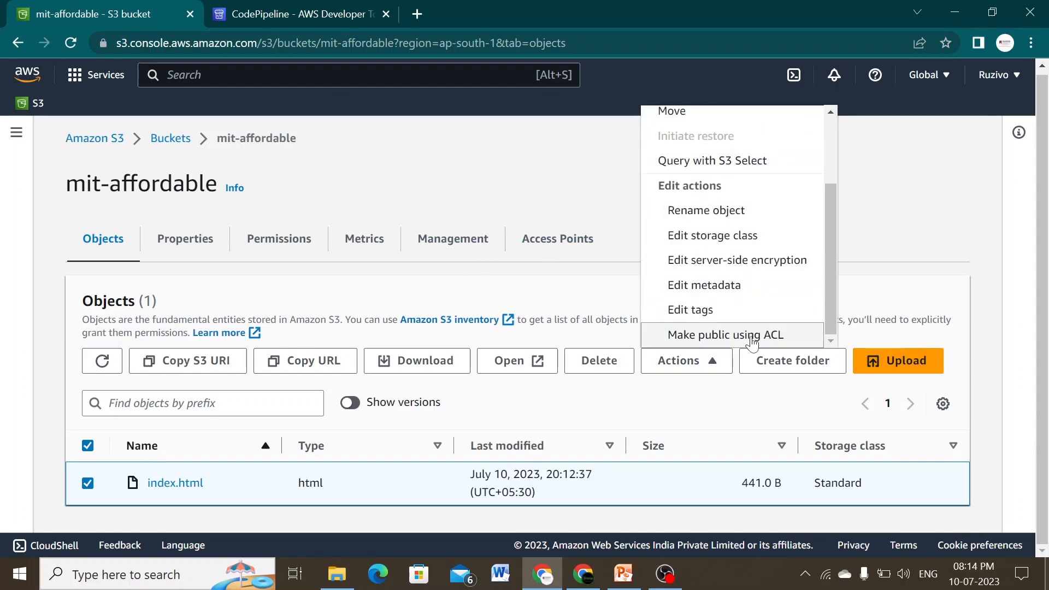
pyautogui.click(752, 340)
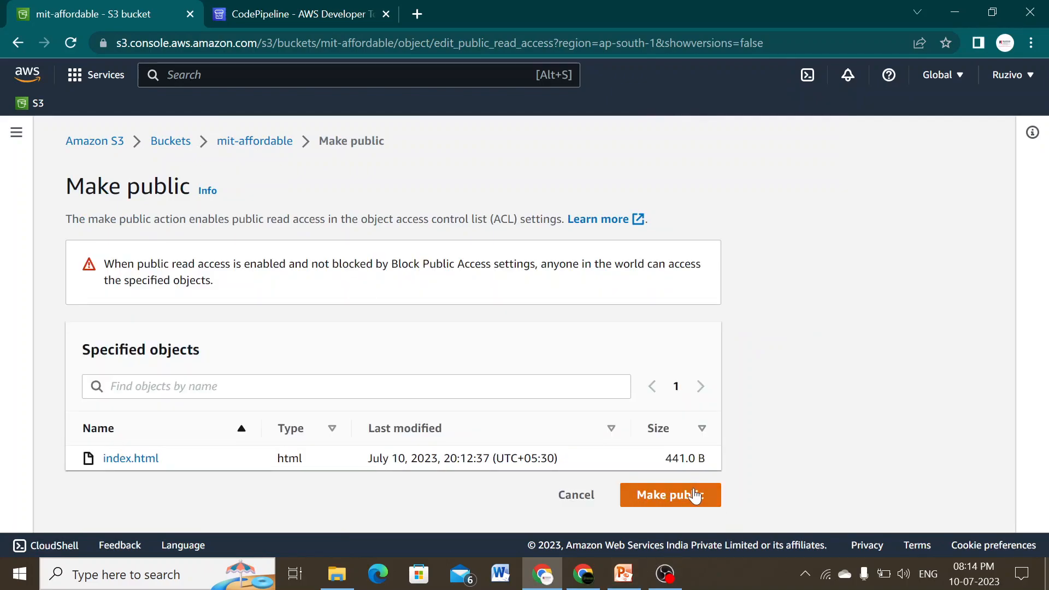
pyautogui.click(695, 496)
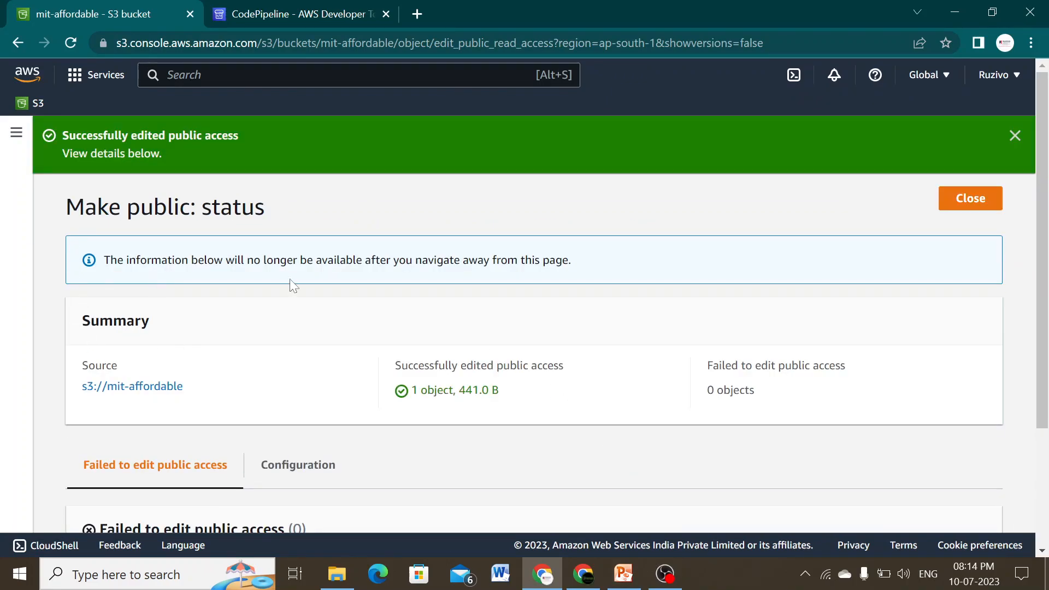
# Dismiss the public access status and copy the object URL of index.html in the mit-affordable bucket.
pyautogui.click(969, 203)
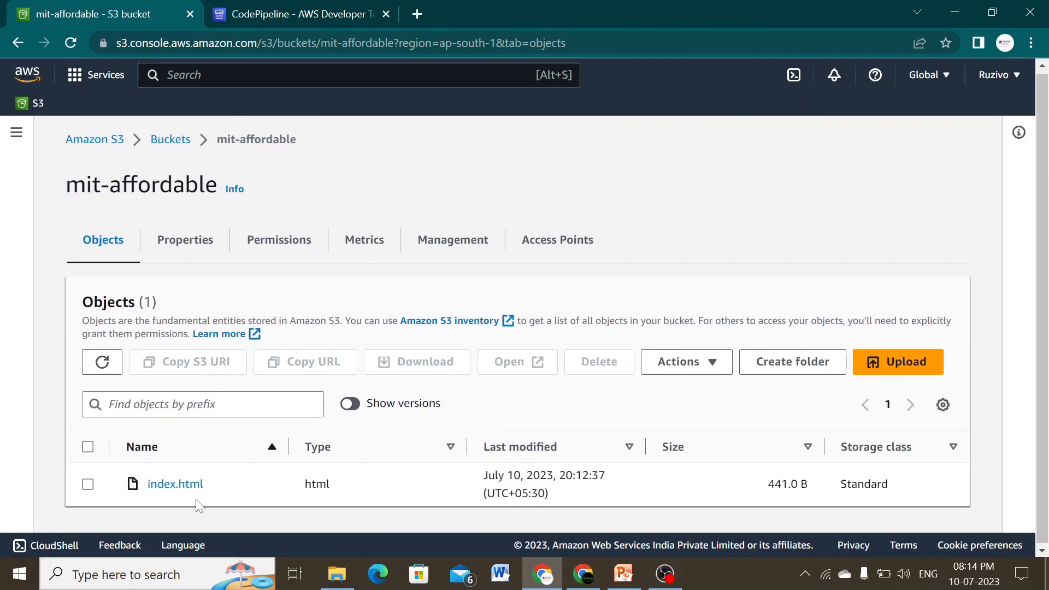
pyautogui.click(180, 485)
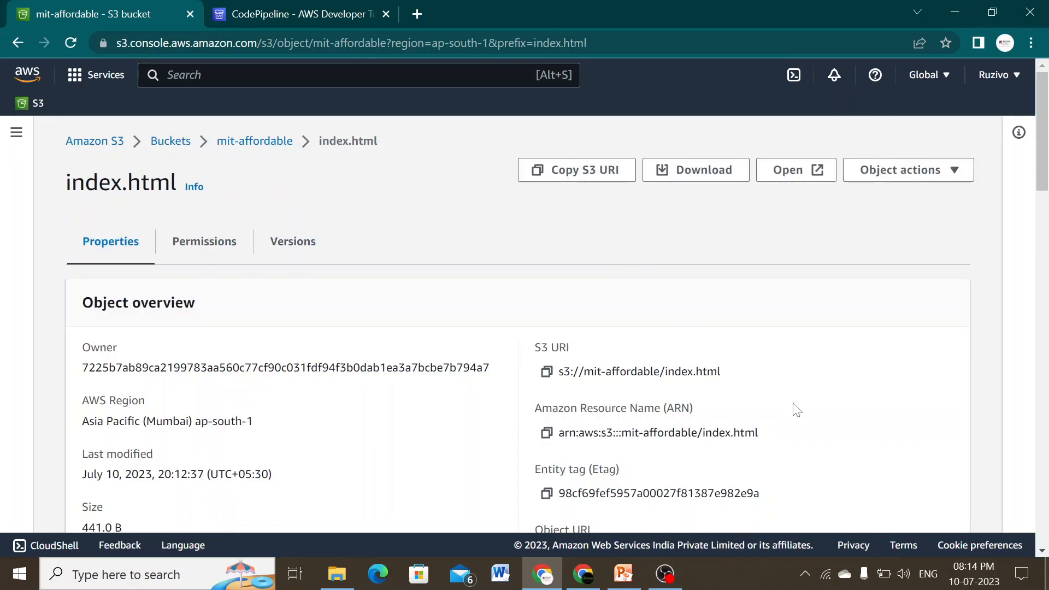
pyautogui.scroll(-4, 711, 405)
pyautogui.click(545, 310)
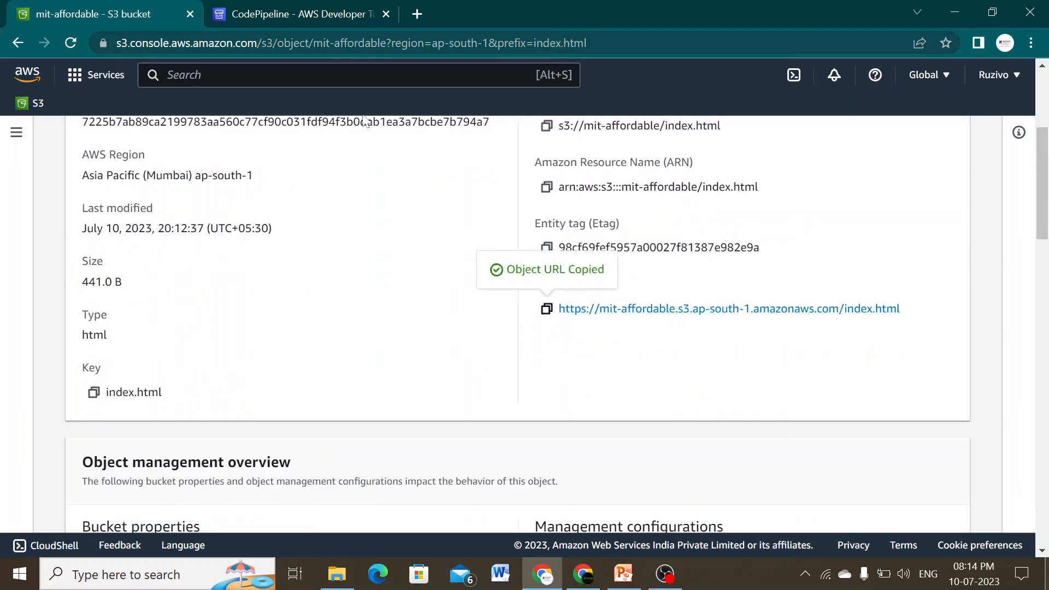
# Open the copied index.html object URL in a new browser tab and review the page text.
pyautogui.click(418, 14)
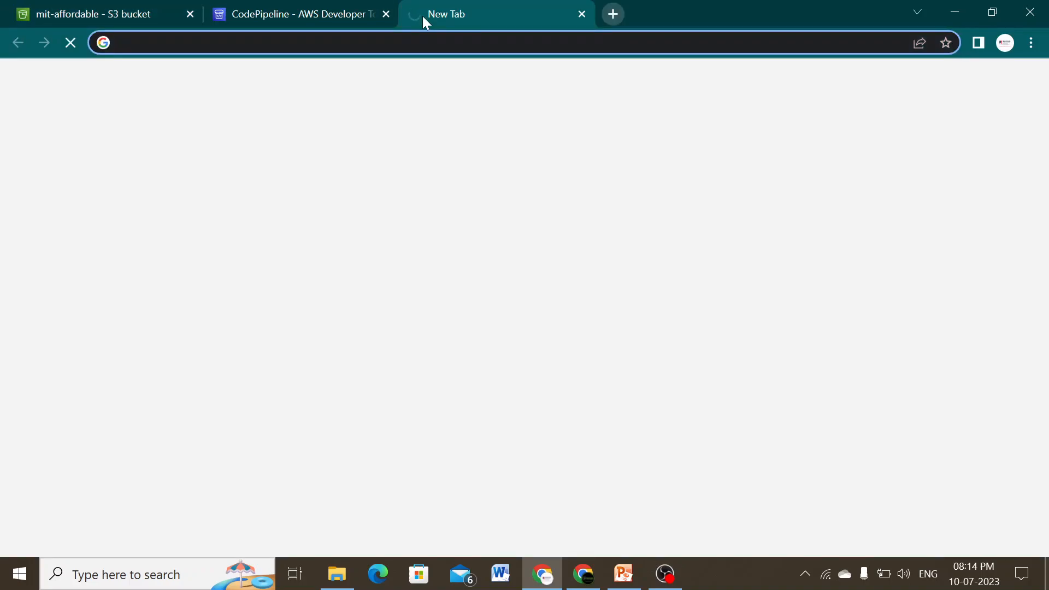
pyautogui.hotkey('ctrl', 'v')
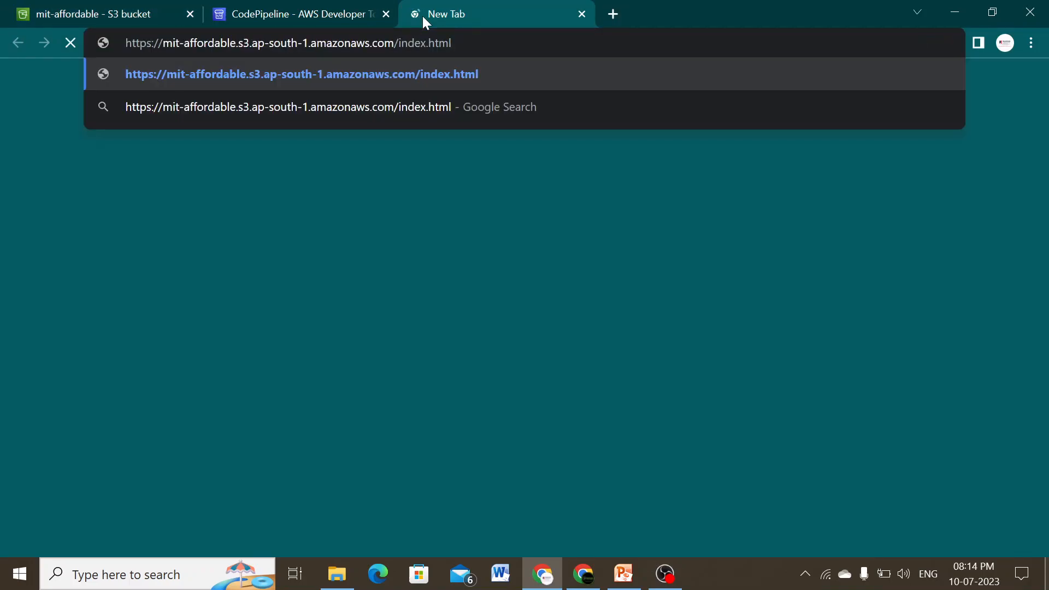
pyautogui.press('Return')
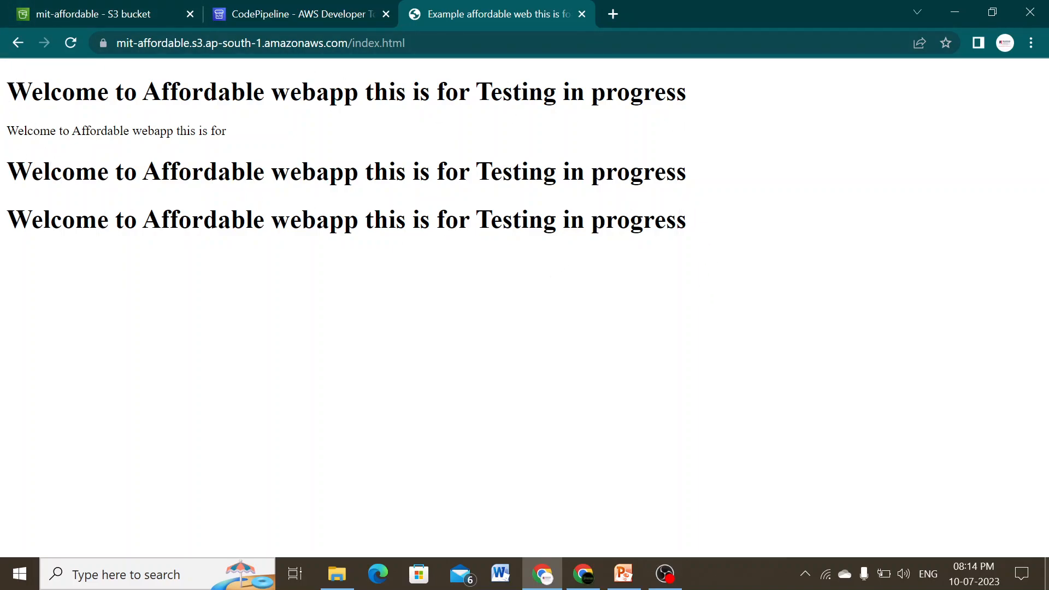
pyautogui.moveTo(7, 88); pyautogui.dragTo(773, 257)
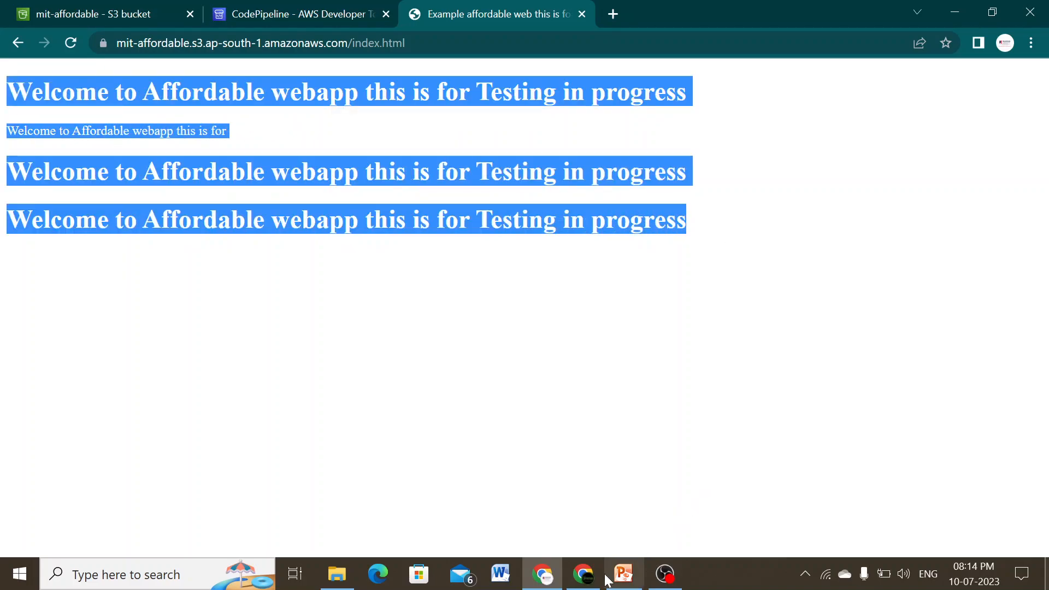
# In the GitHub ruzivo repository, delete the last two h1 lines from index.html and commit directly to main as "Update index.html".
pyautogui.click(583, 572)
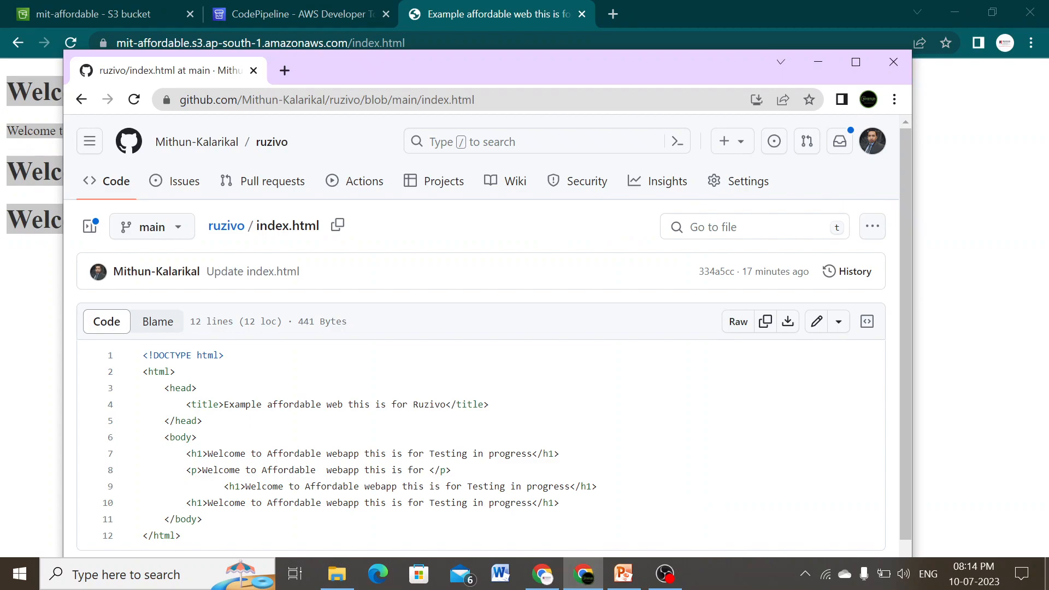
pyautogui.scroll(-1, 487, 333)
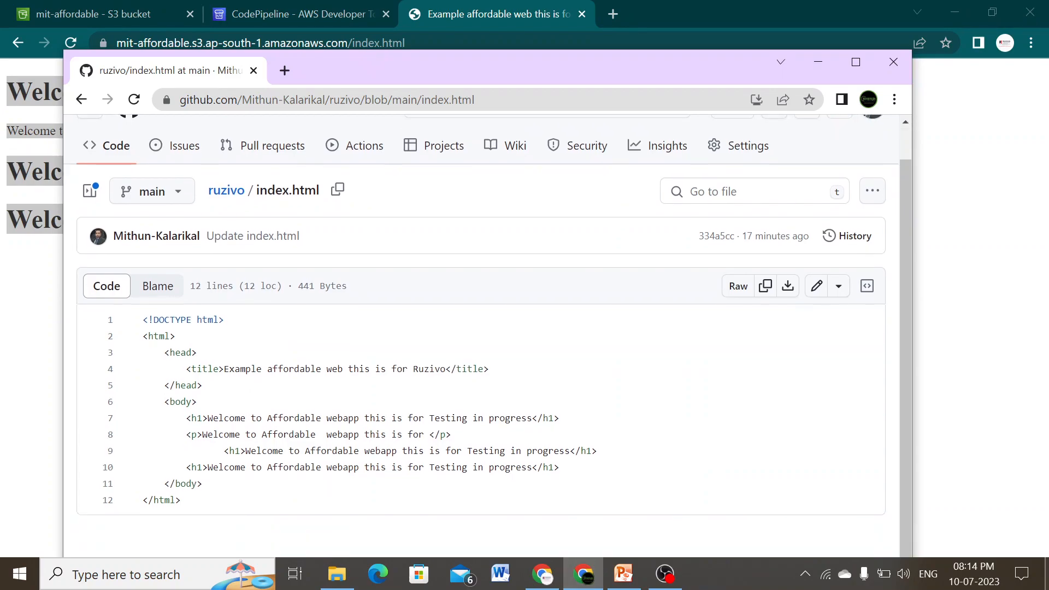
pyautogui.moveTo(559, 467); pyautogui.dragTo(222, 451)
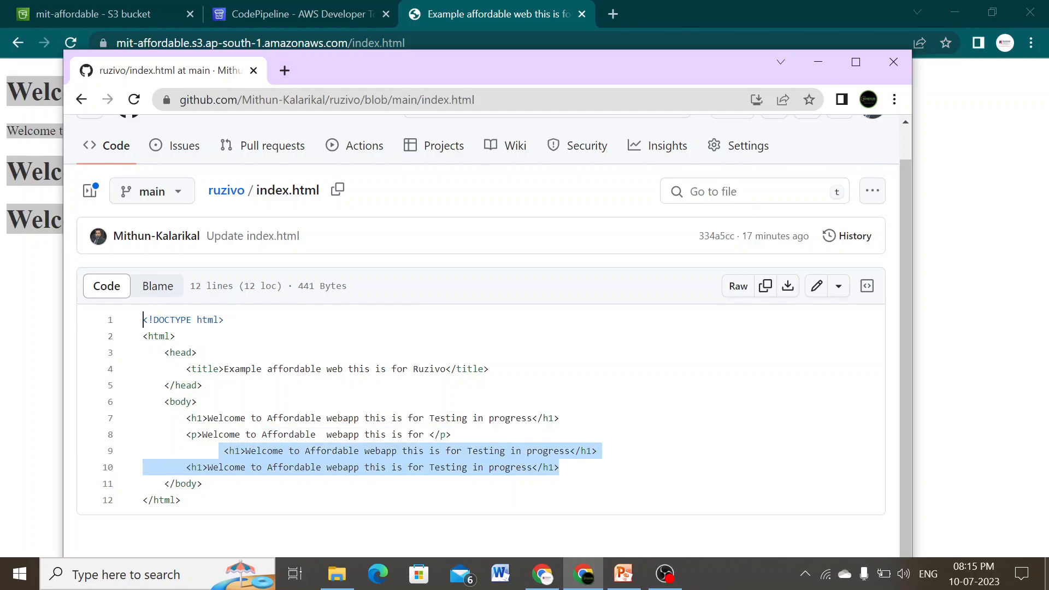
pyautogui.click(219, 450)
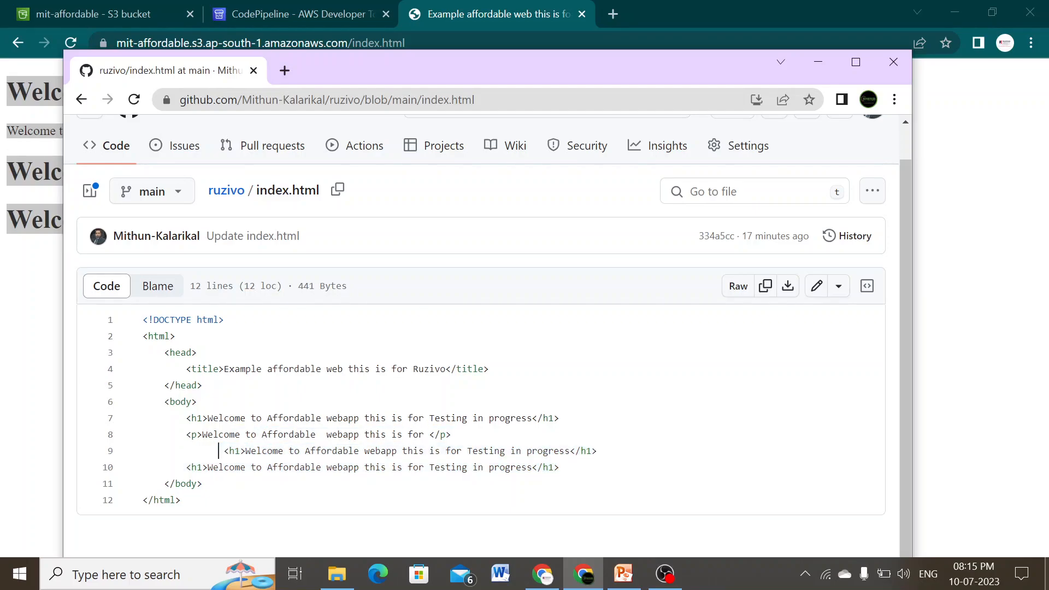
pyautogui.click(815, 288)
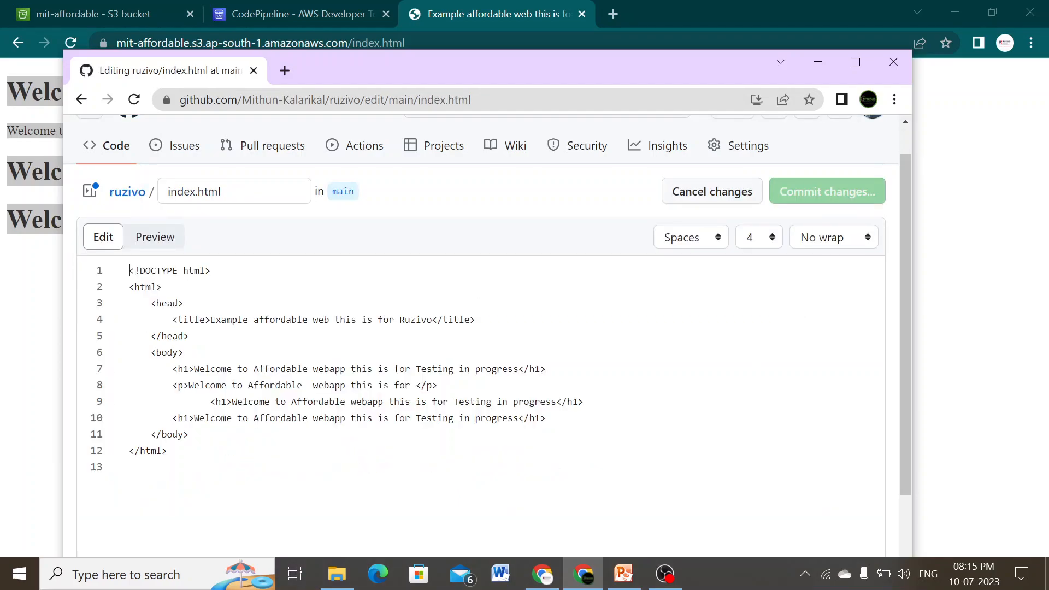
pyautogui.moveTo(545, 418); pyautogui.dragTo(211, 401)
pyautogui.press('BackSpace')
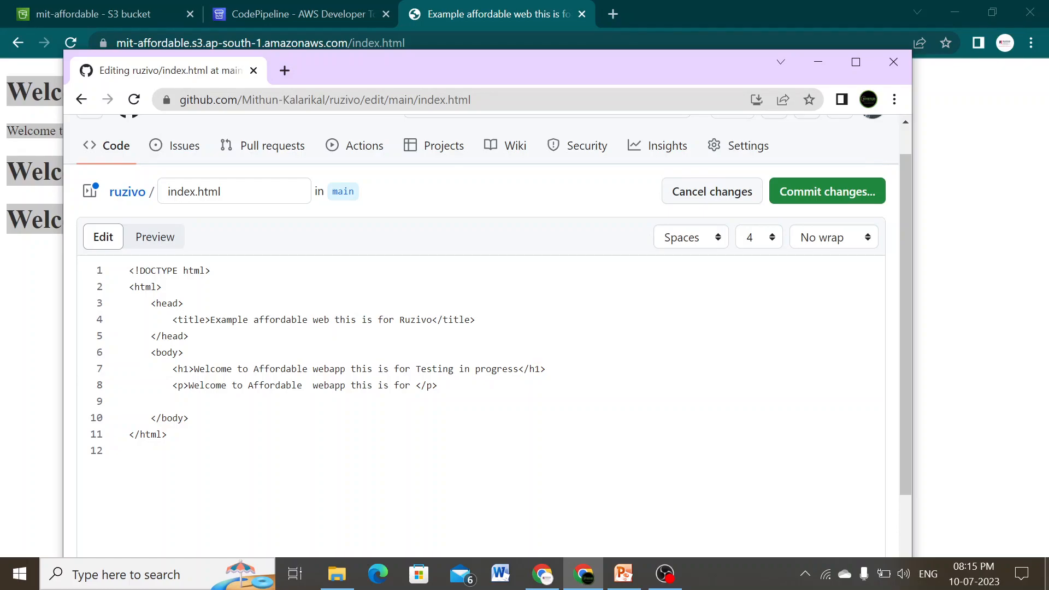
pyautogui.click(797, 200)
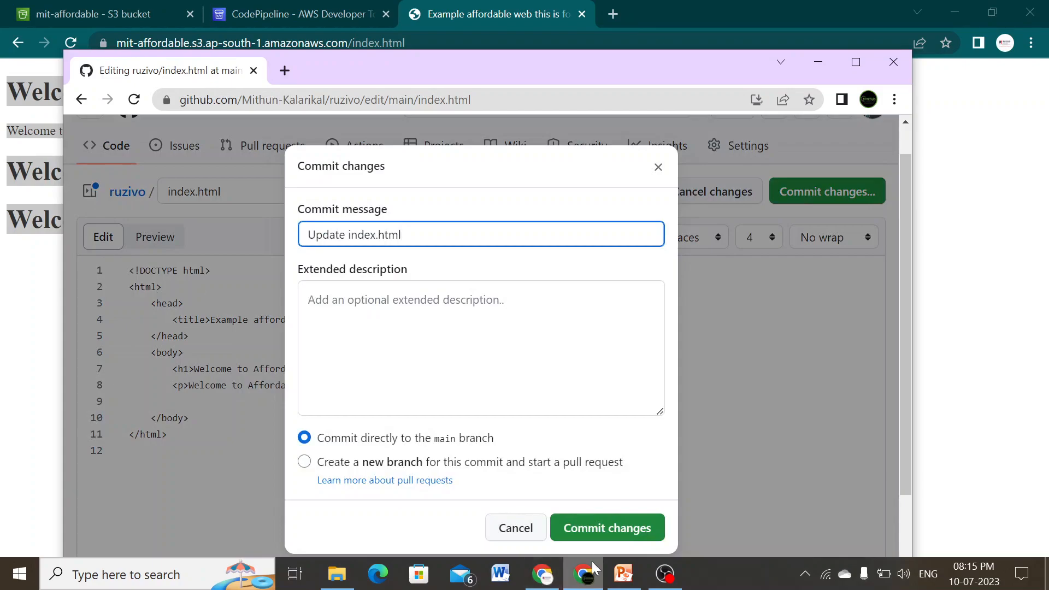
pyautogui.click(595, 524)
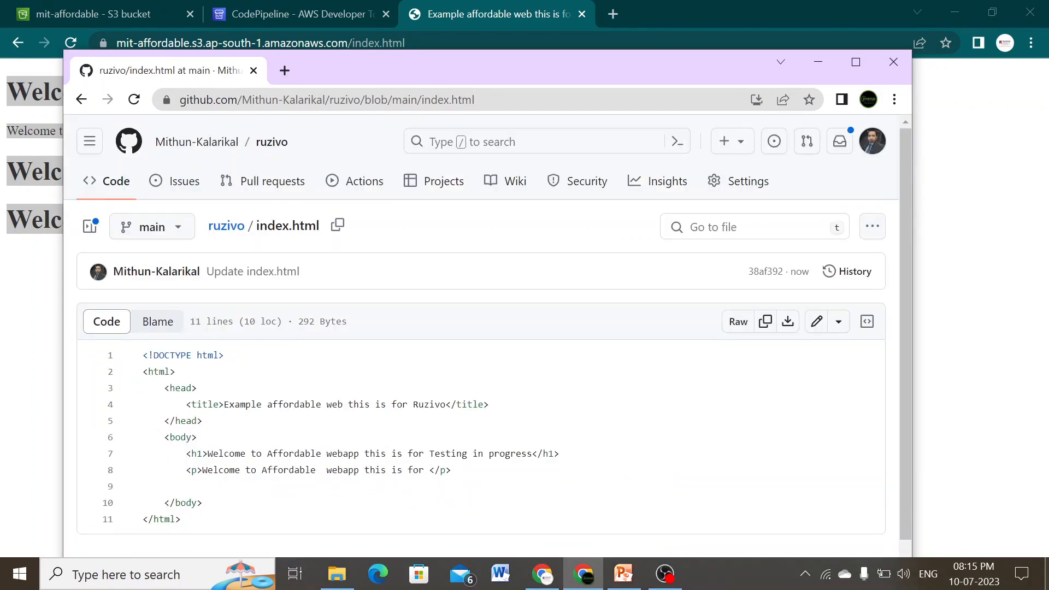
# Check the mit-affordable pipeline's Source and Deploy stages in CodePipeline, and reload the hosted index.html page.
pyautogui.click(257, 14)
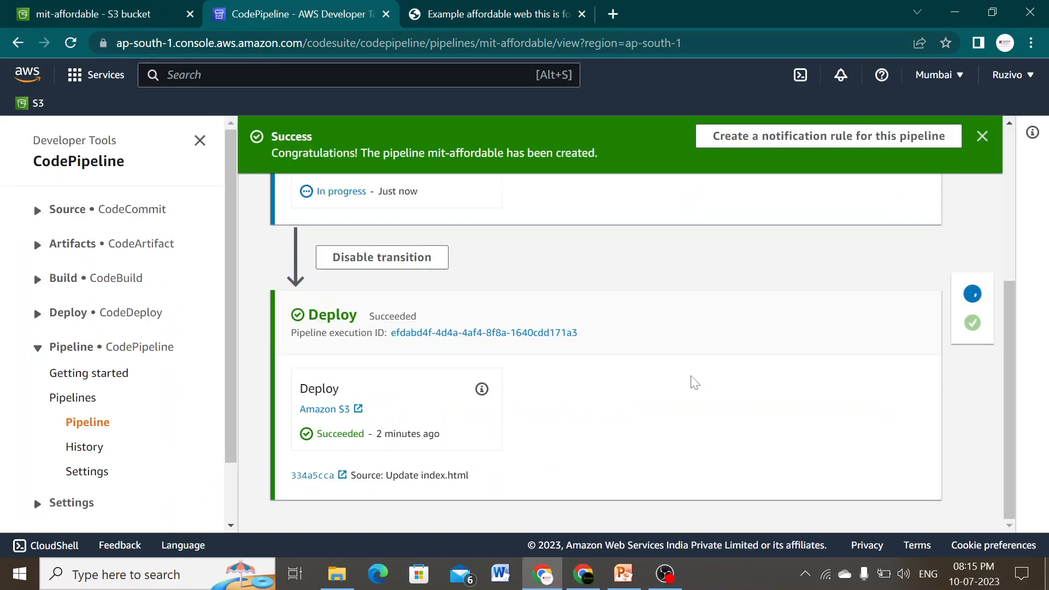
pyautogui.click(484, 16)
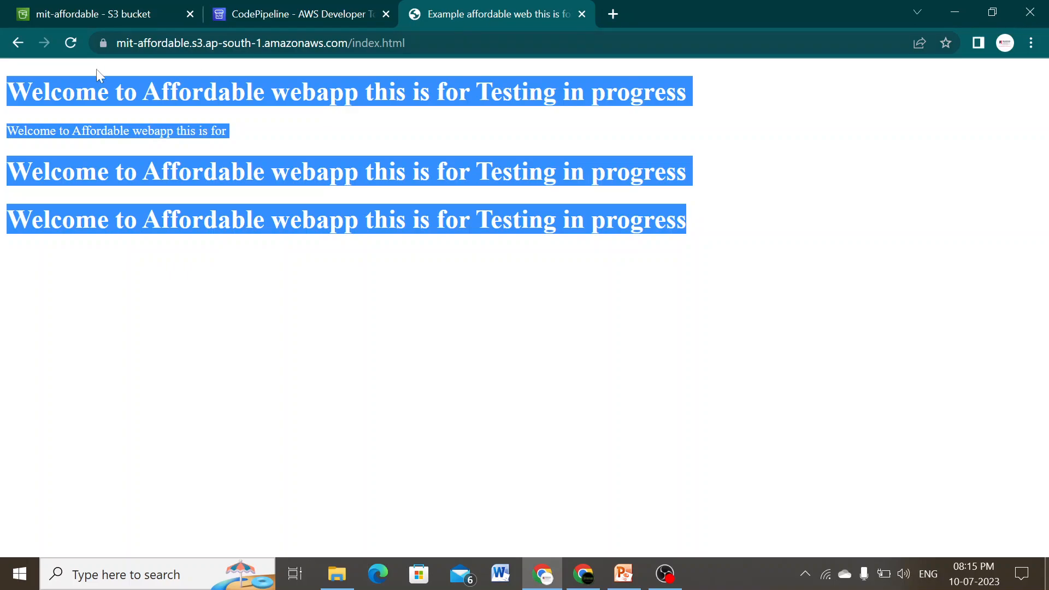
pyautogui.click(71, 43)
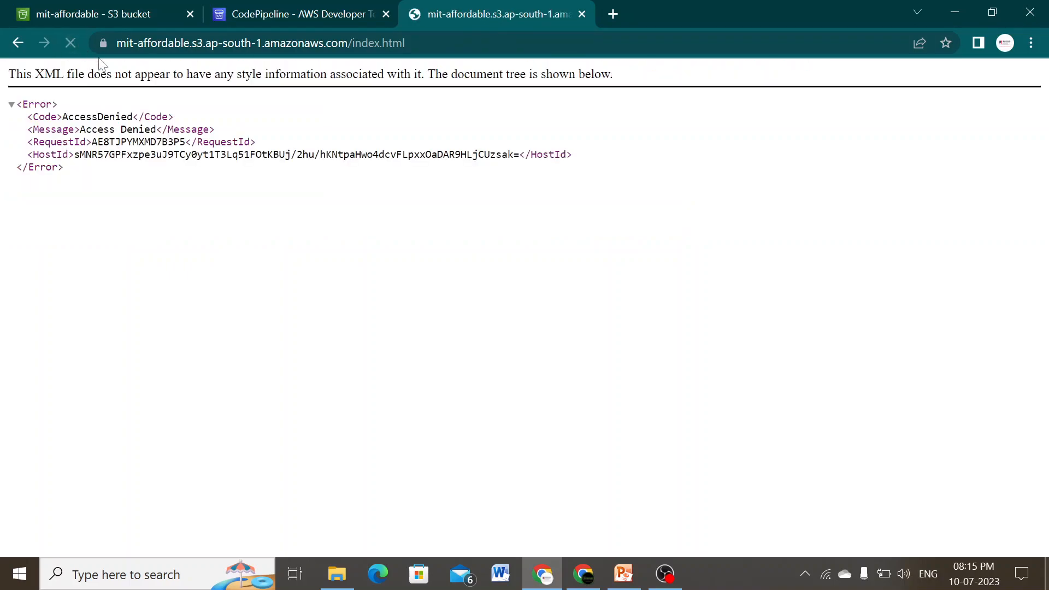
pyautogui.click(256, 11)
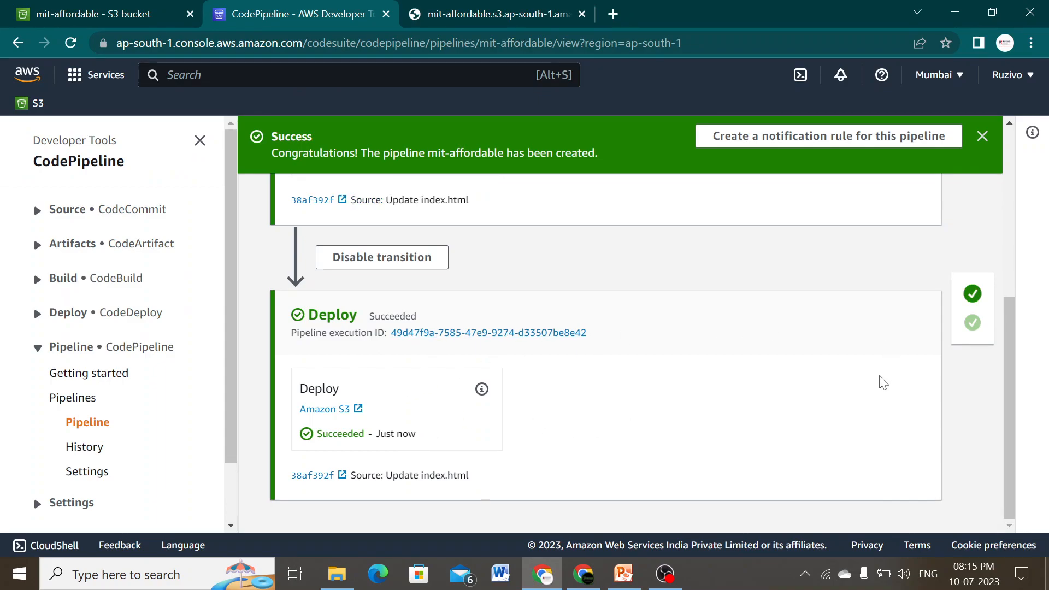
pyautogui.scroll(3, 672, 393)
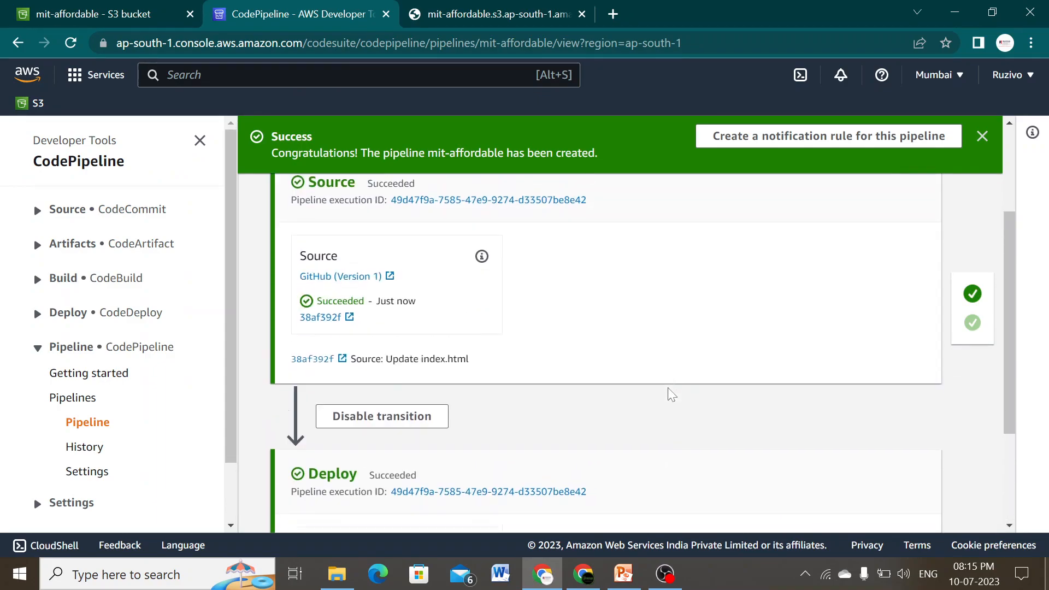
# Return to the mit-affordable bucket in S3 and make the redeployed index.html object public using ACL.
pyautogui.click(117, 15)
pyautogui.scroll(5, 478, 403)
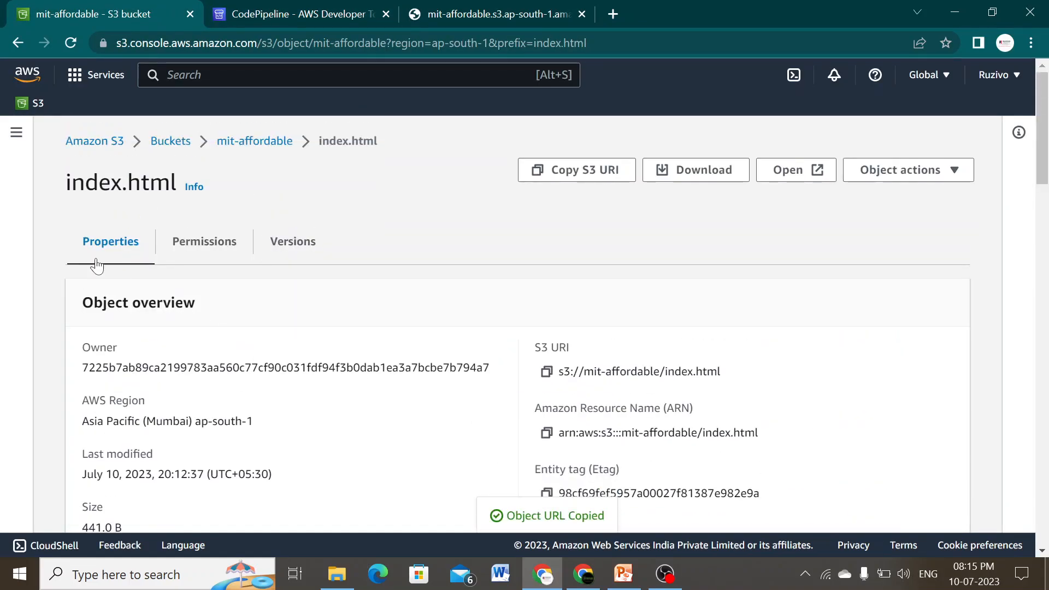
pyautogui.click(246, 142)
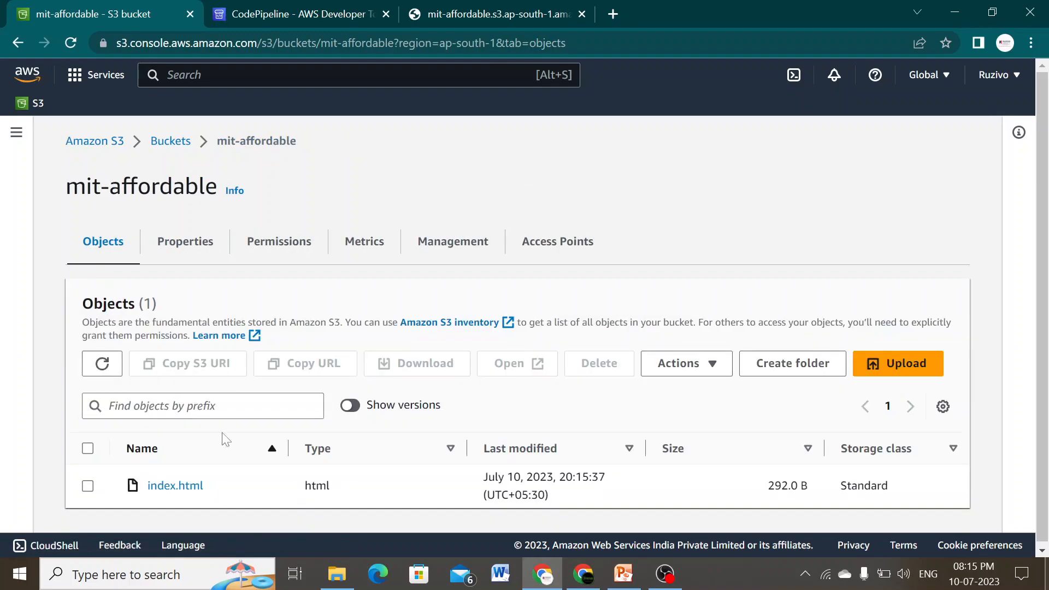
pyautogui.click(87, 486)
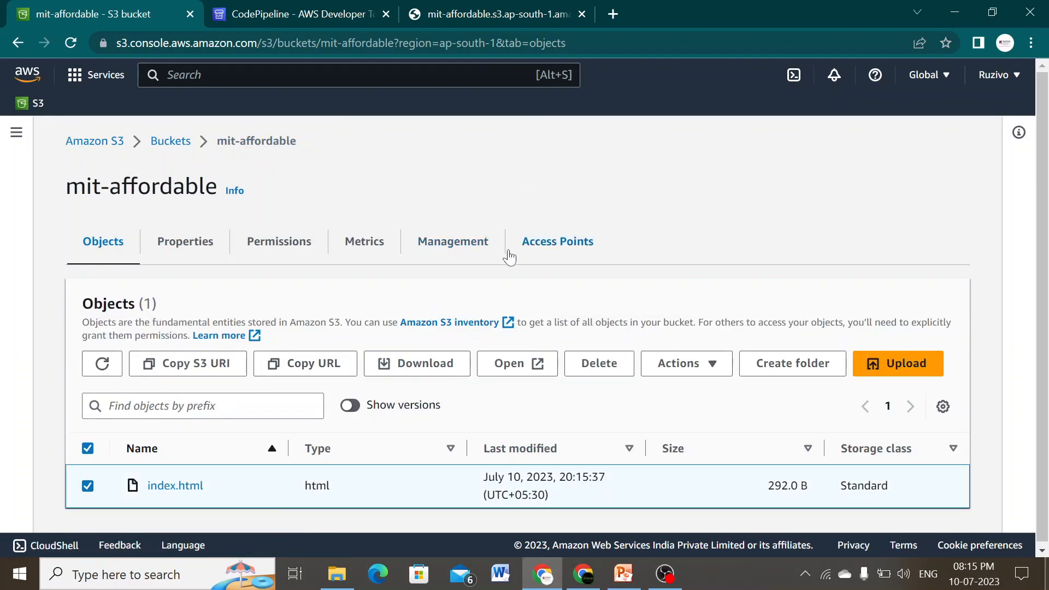
pyautogui.click(693, 373)
pyautogui.scroll(-3, 691, 262)
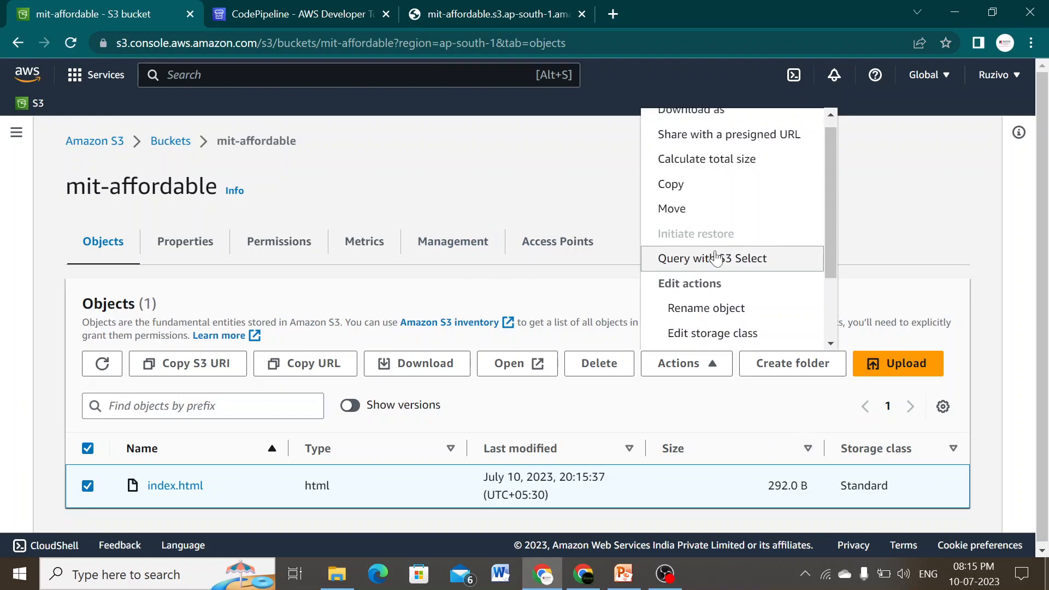
pyautogui.click(760, 339)
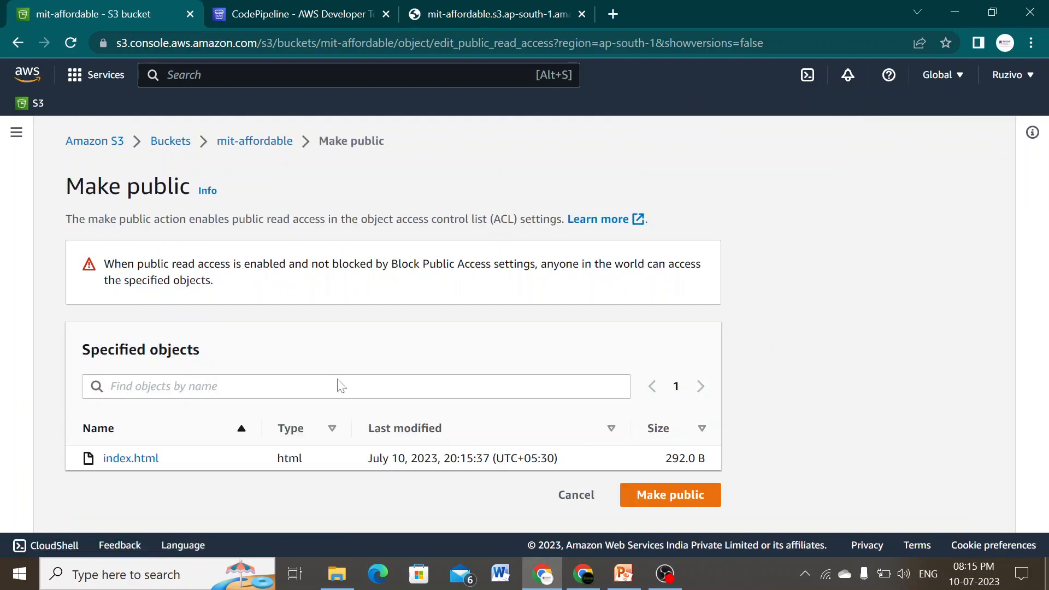
pyautogui.click(675, 498)
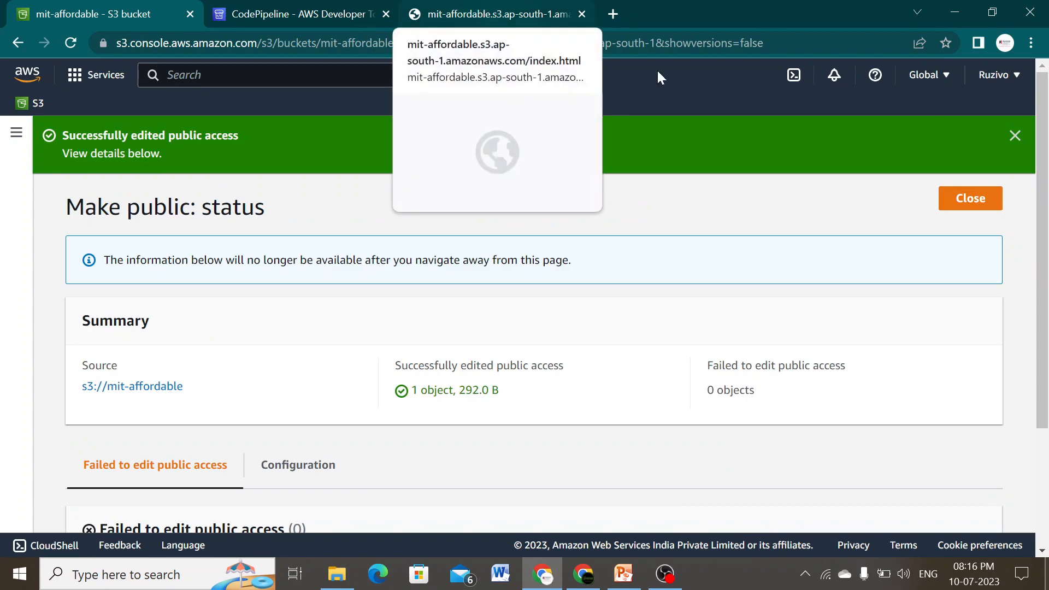
pyautogui.click(973, 201)
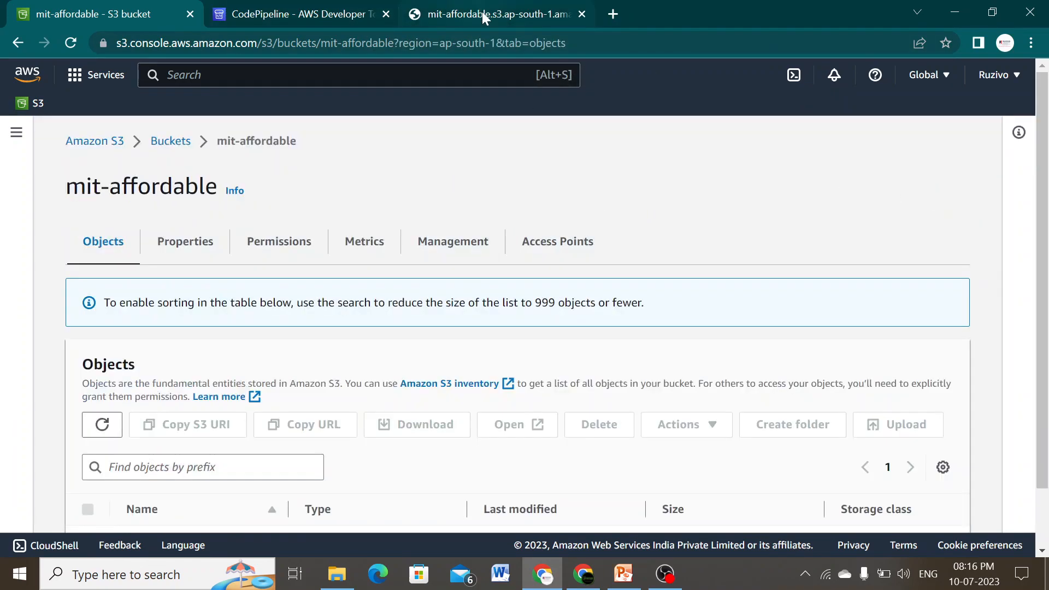
# Reload the hosted index.html page to review its text, and recheck the pipeline stages and the bucket's objects.
pyautogui.click(482, 12)
pyautogui.click(71, 43)
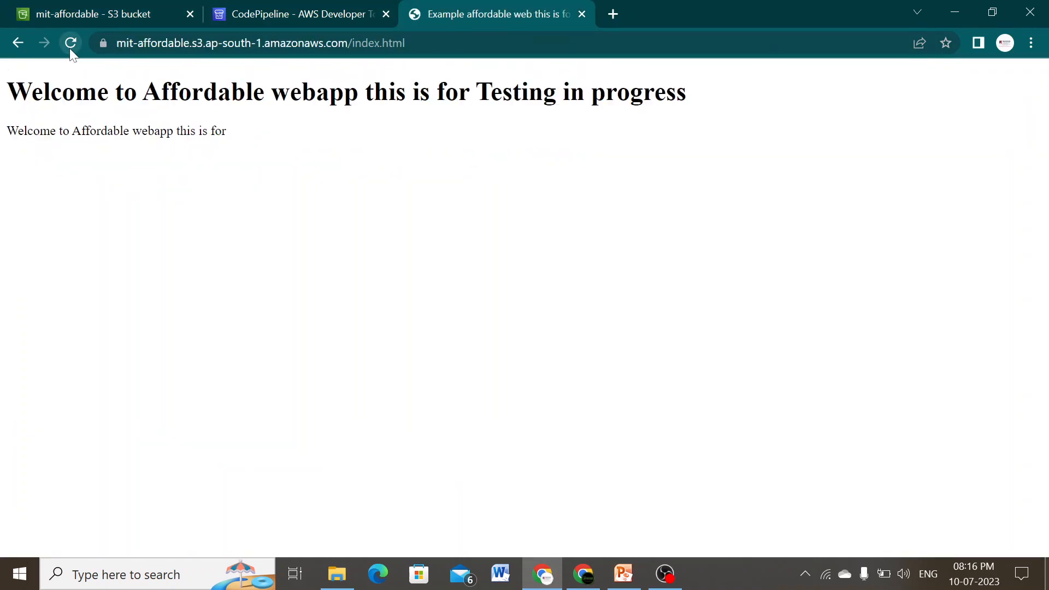
pyautogui.moveTo(6, 90); pyautogui.dragTo(727, 103)
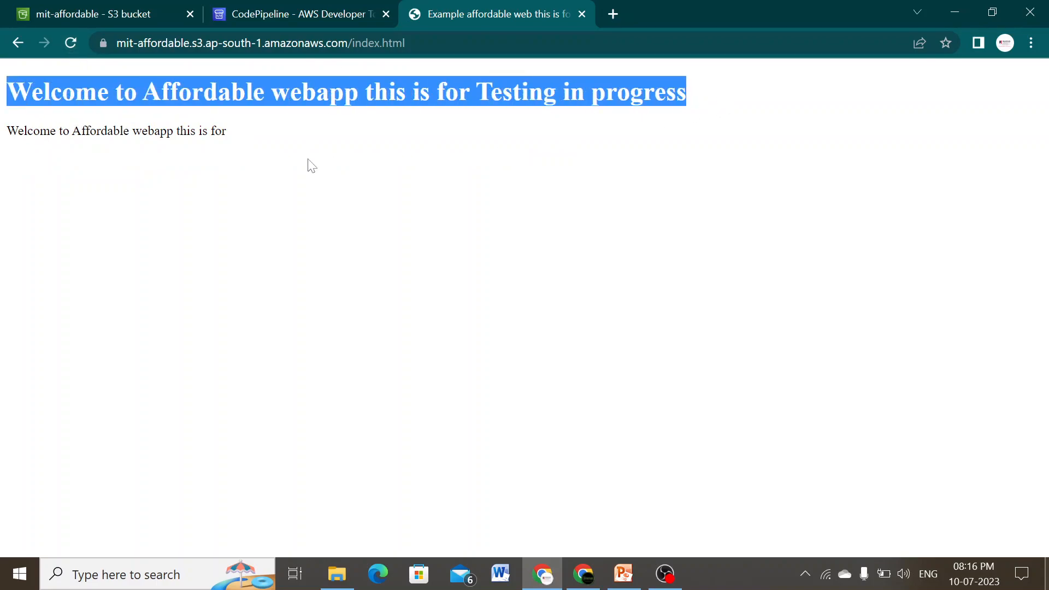
pyautogui.moveTo(236, 133); pyautogui.dragTo(3, 94)
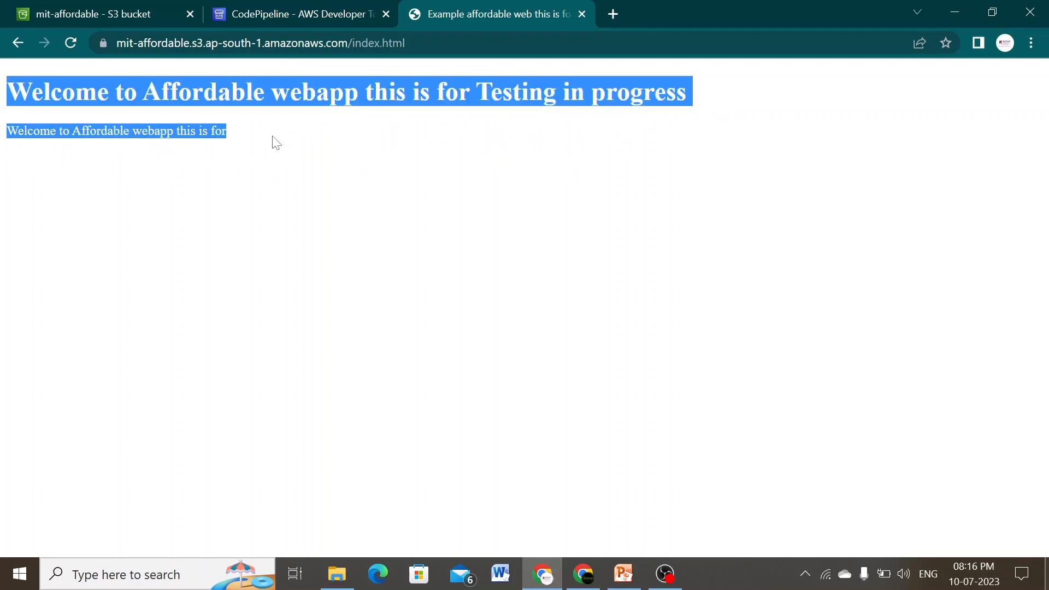
pyautogui.click(278, 14)
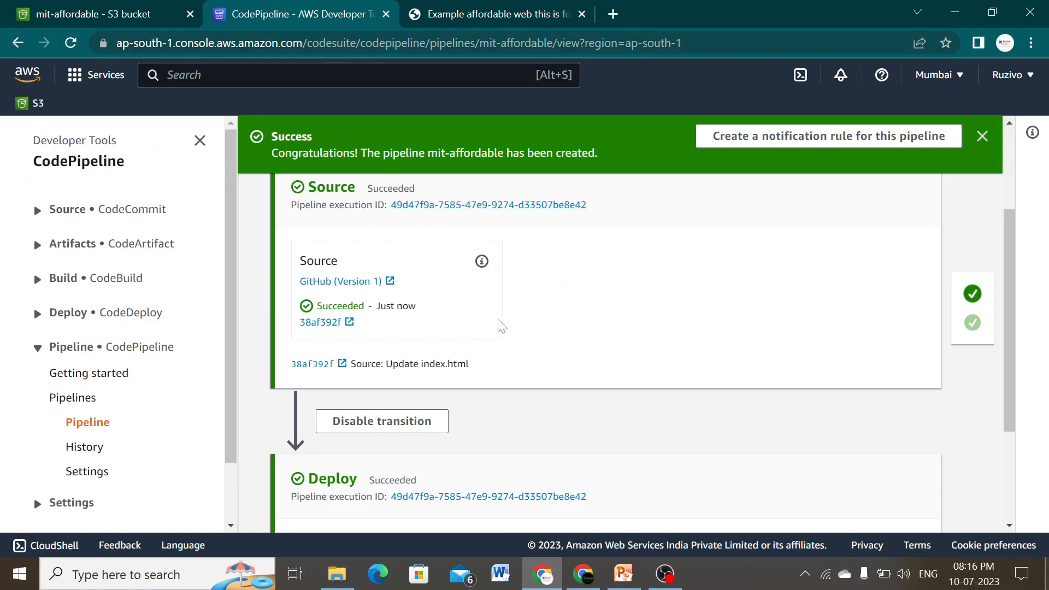
pyautogui.click(92, 14)
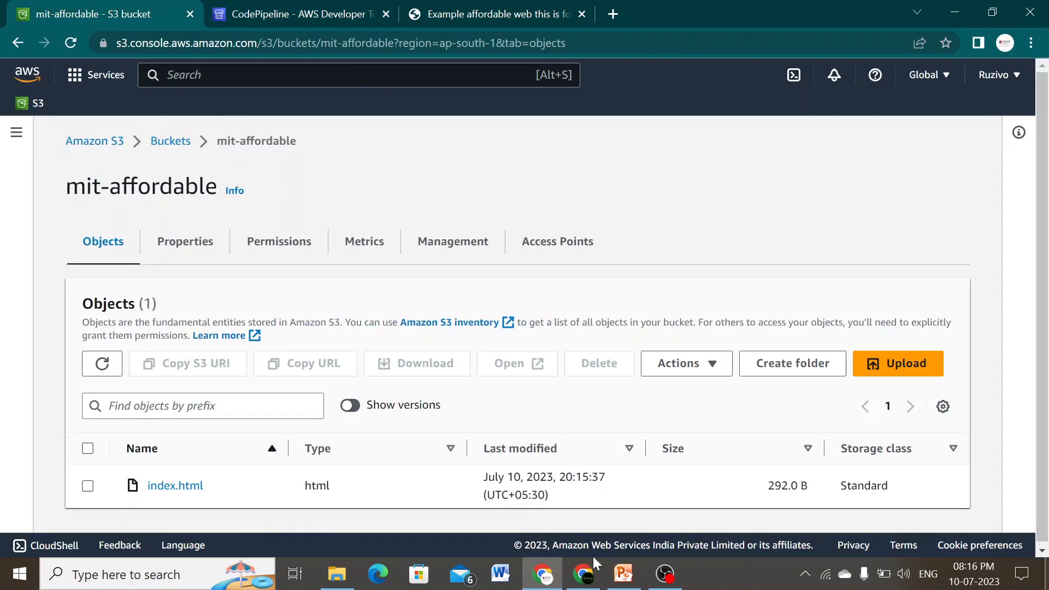
# Open index.html for editing in the GitHub ruzivo repository and paste a copy of its h1 line below the paragraph line.
pyautogui.click(584, 573)
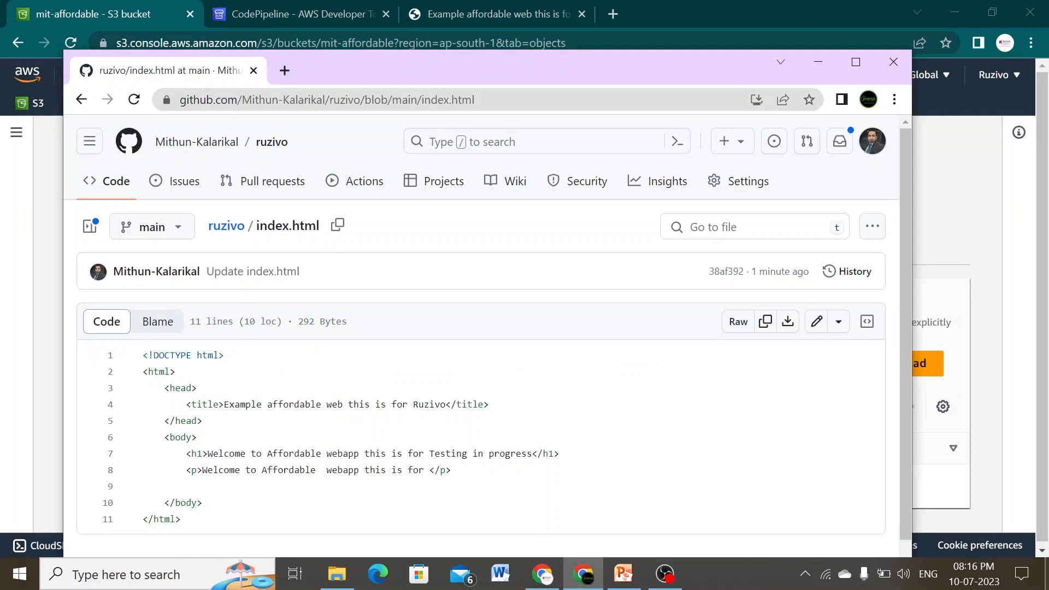
pyautogui.click(816, 321)
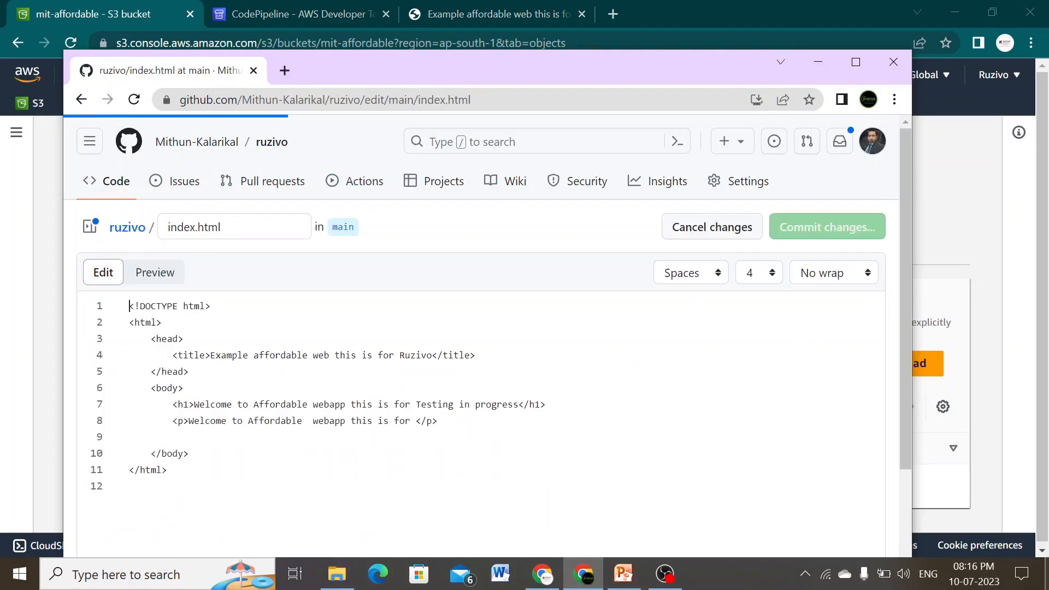
pyautogui.moveTo(545, 404); pyautogui.dragTo(172, 405)
pyautogui.hotkey('ctrl', 'c')
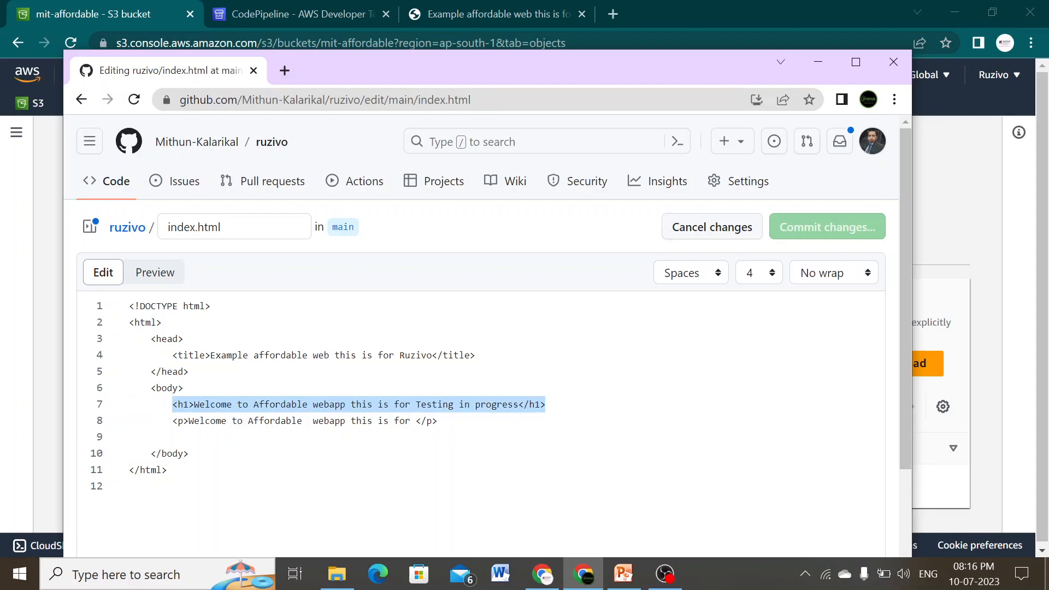
pyautogui.click(437, 422)
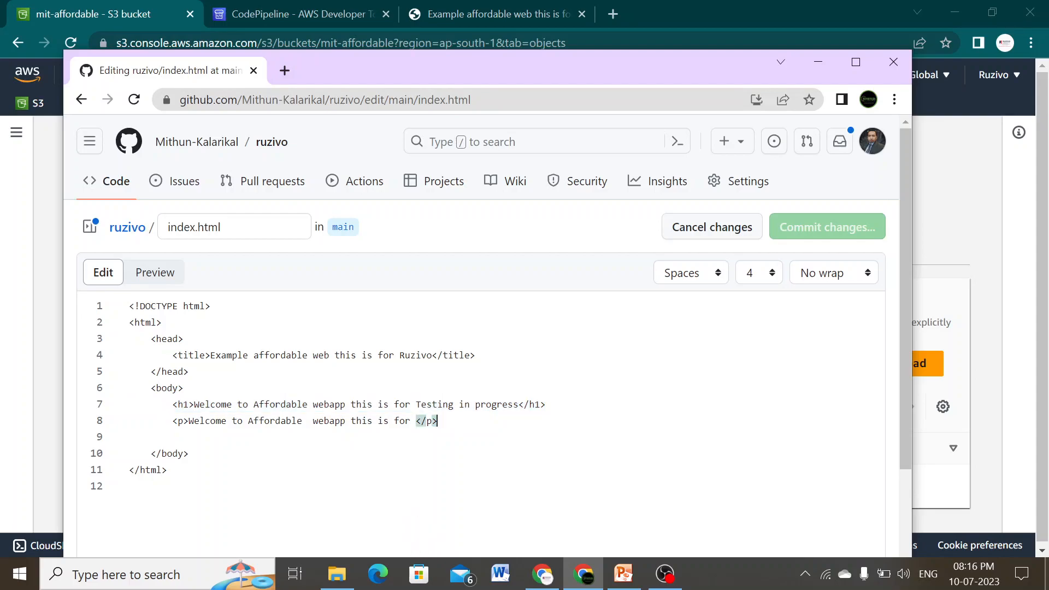
pyautogui.press('Return')
pyautogui.hotkey('ctrl', 'v')
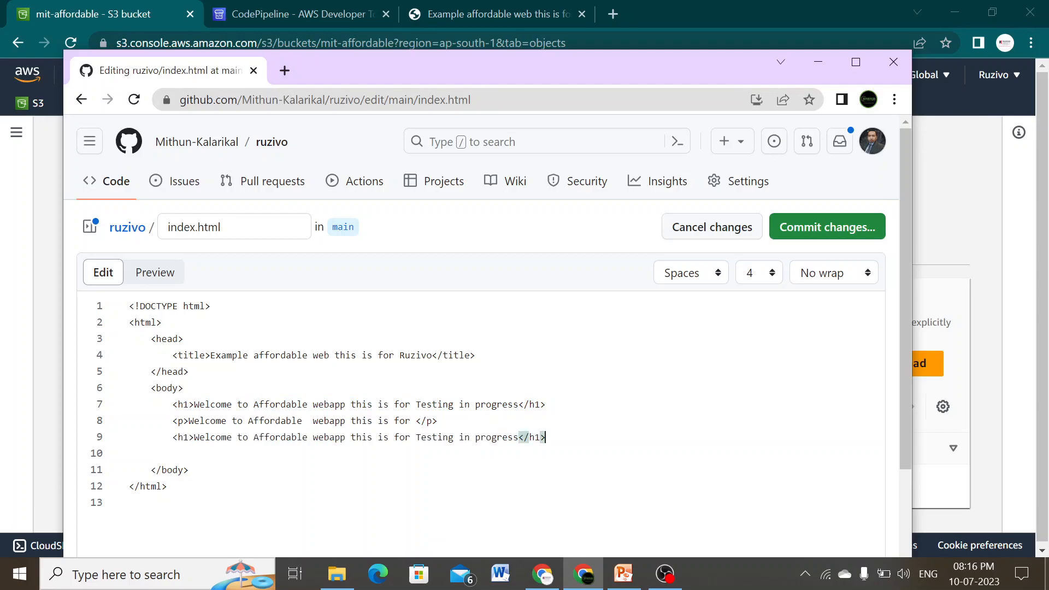
# Replace the copied h1 line's text with "testing completed" and commit directly to main as "Update index.html".
pyautogui.moveTo(518, 437); pyautogui.dragTo(194, 437)
pyautogui.write('testi')
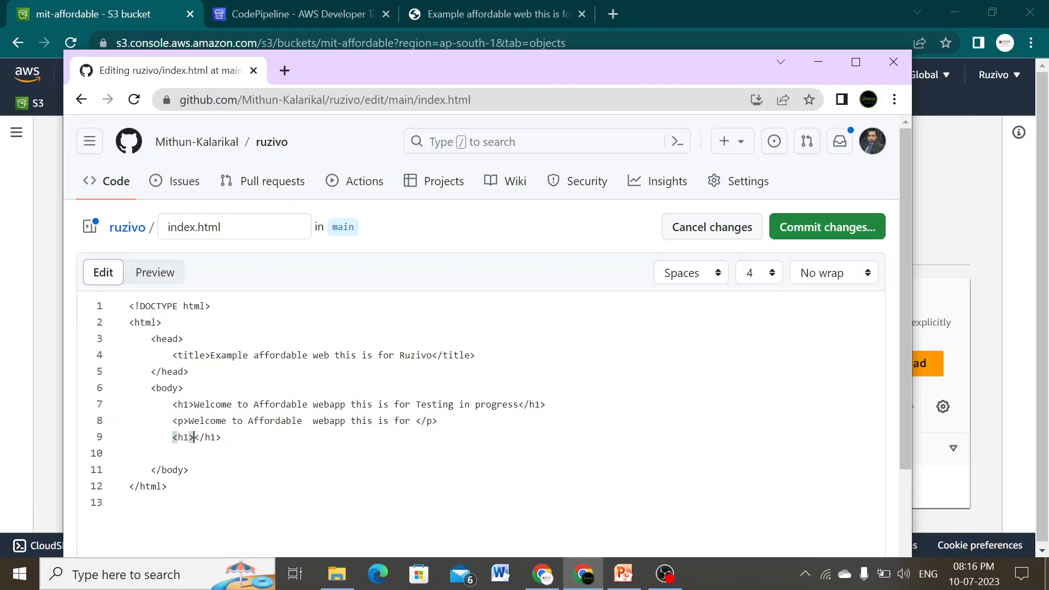
pyautogui.write('ng ')
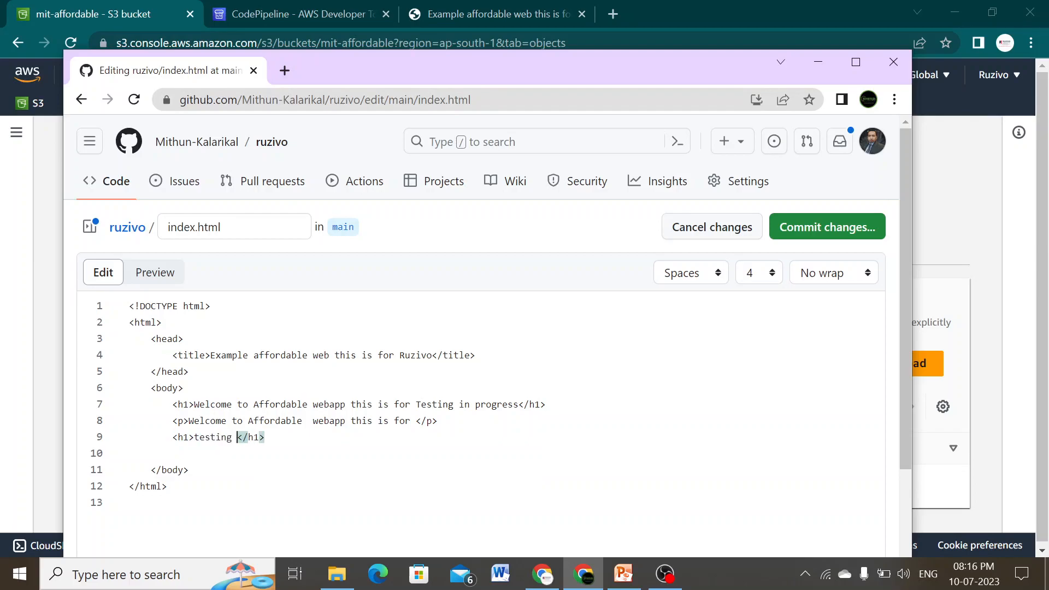
pyautogui.write('completed')
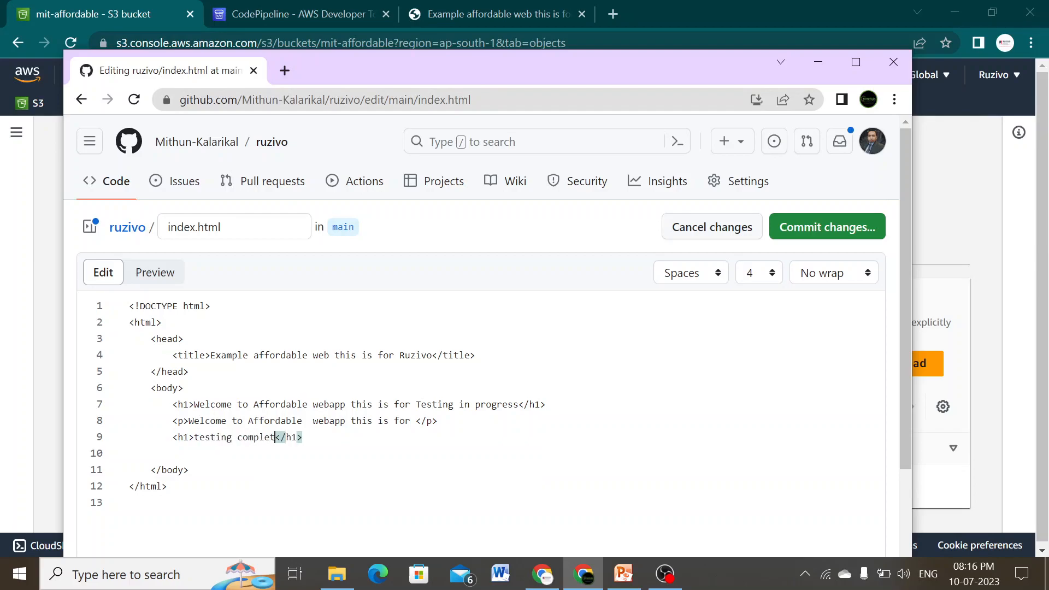
pyautogui.click(859, 226)
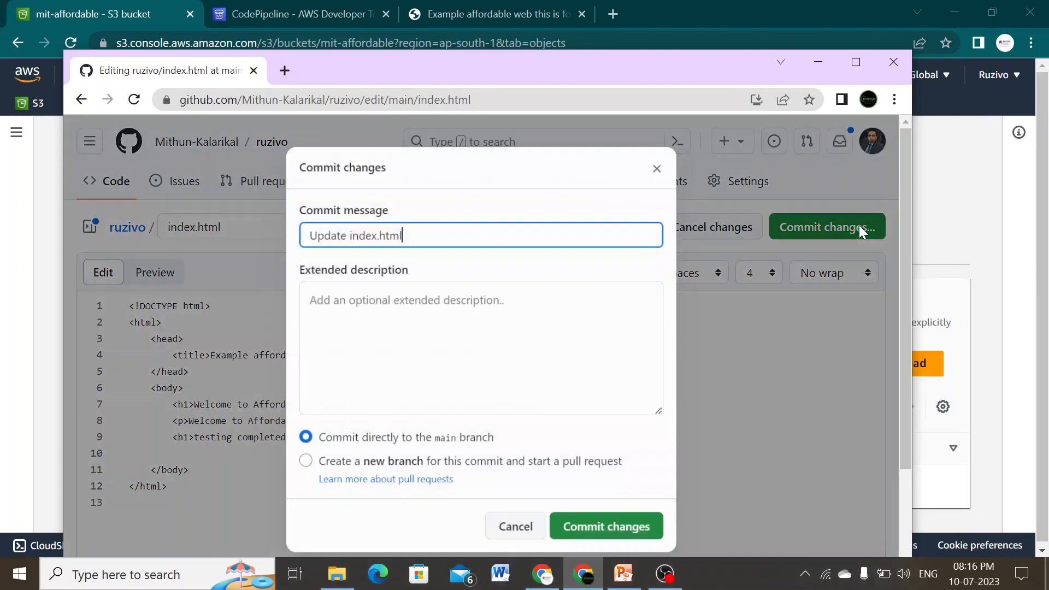
pyautogui.click(610, 535)
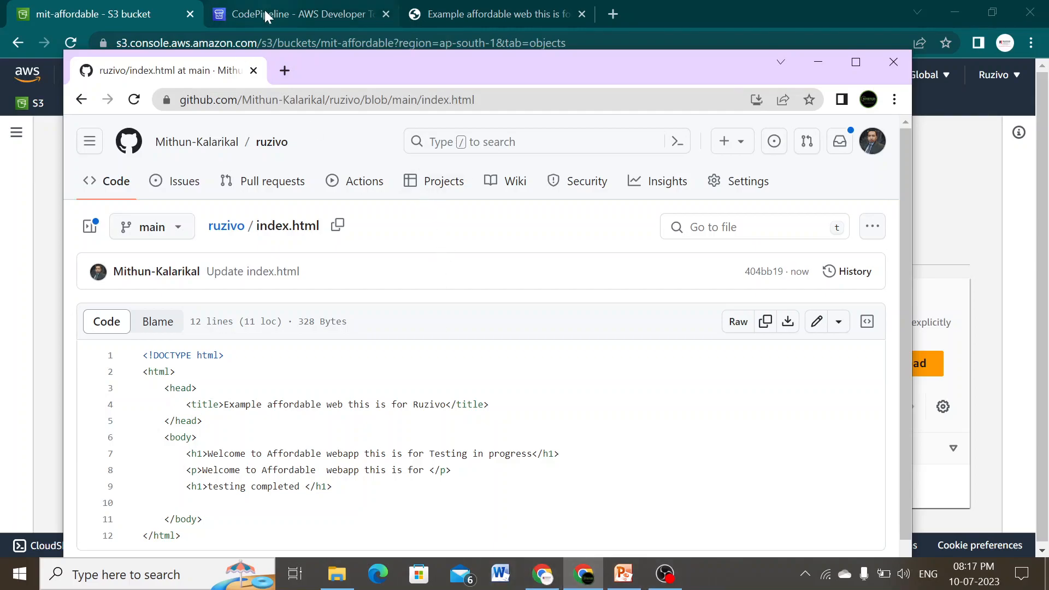
# Check the Source and Deploy stages of the mit-affordable pipeline in CodePipeline for the new commit.
pyautogui.click(156, 11)
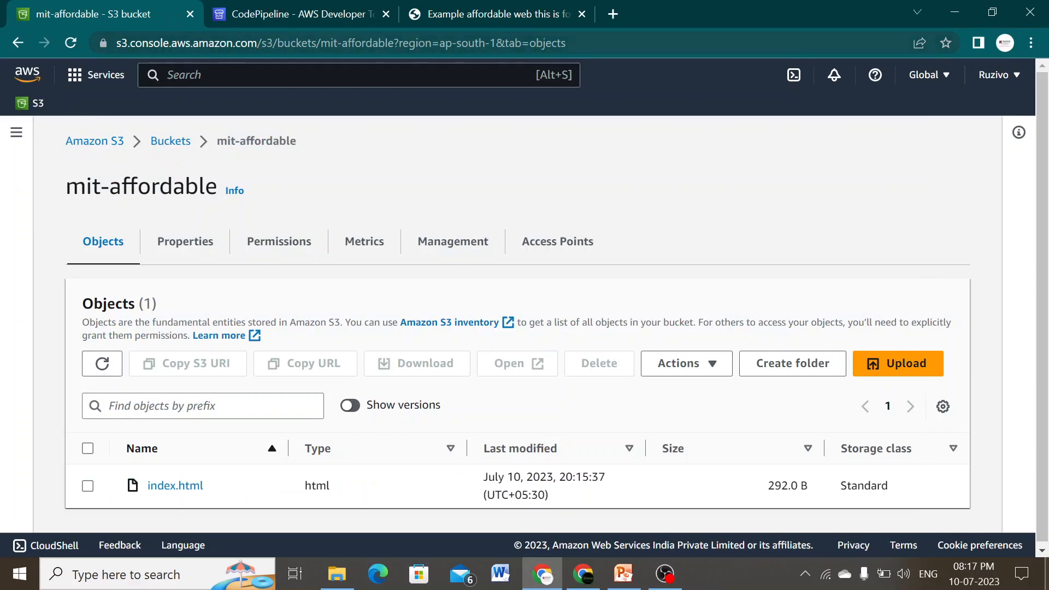
pyautogui.click(287, 18)
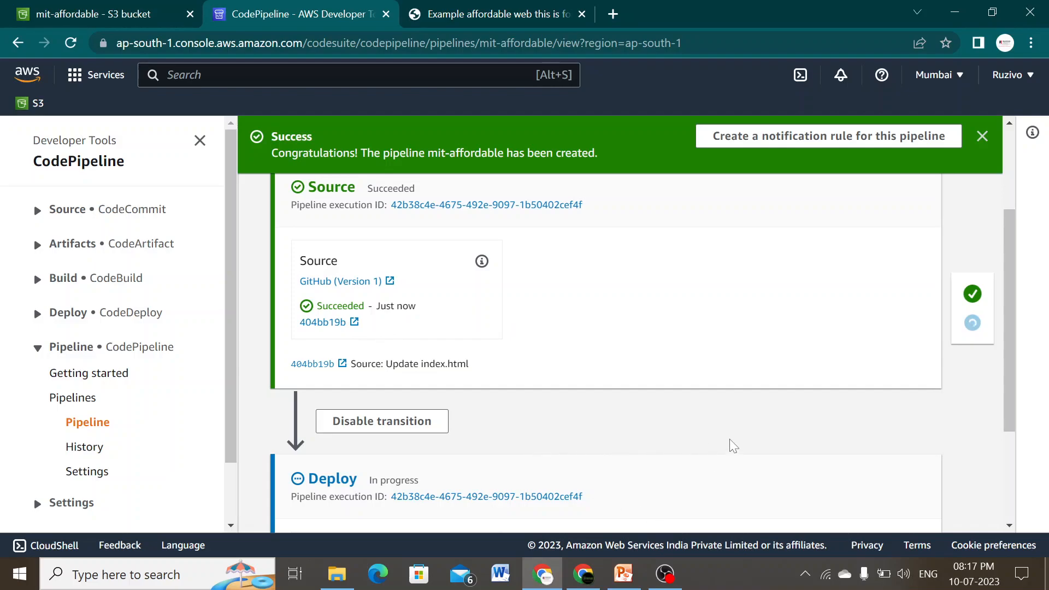
pyautogui.scroll(-1, 601, 445)
pyautogui.scroll(-2, 562, 448)
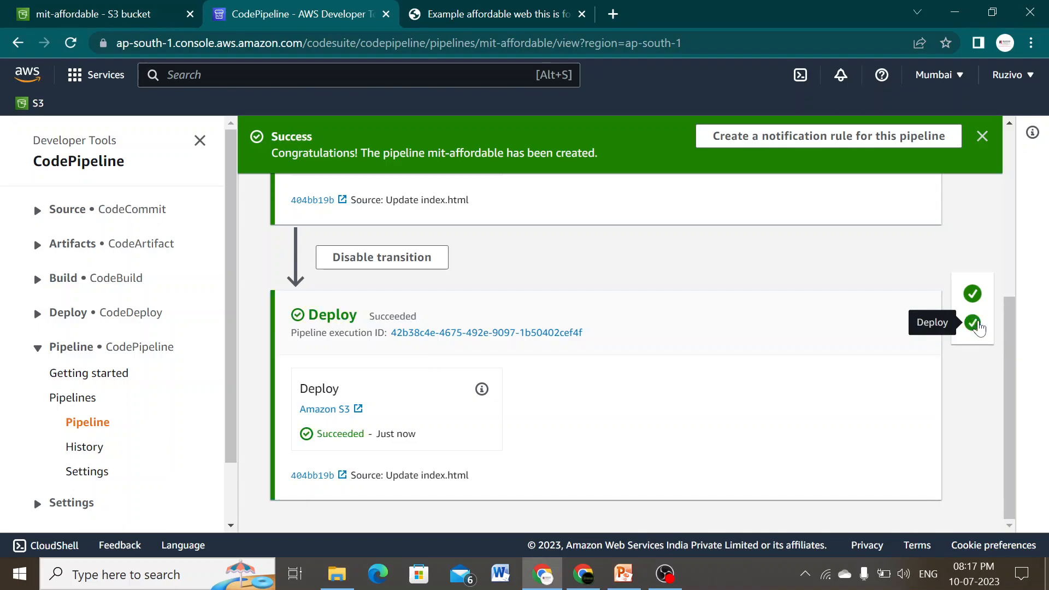
# Make the index.html object in the mit-affordable S3 bucket public using ACL.
pyautogui.click(139, 14)
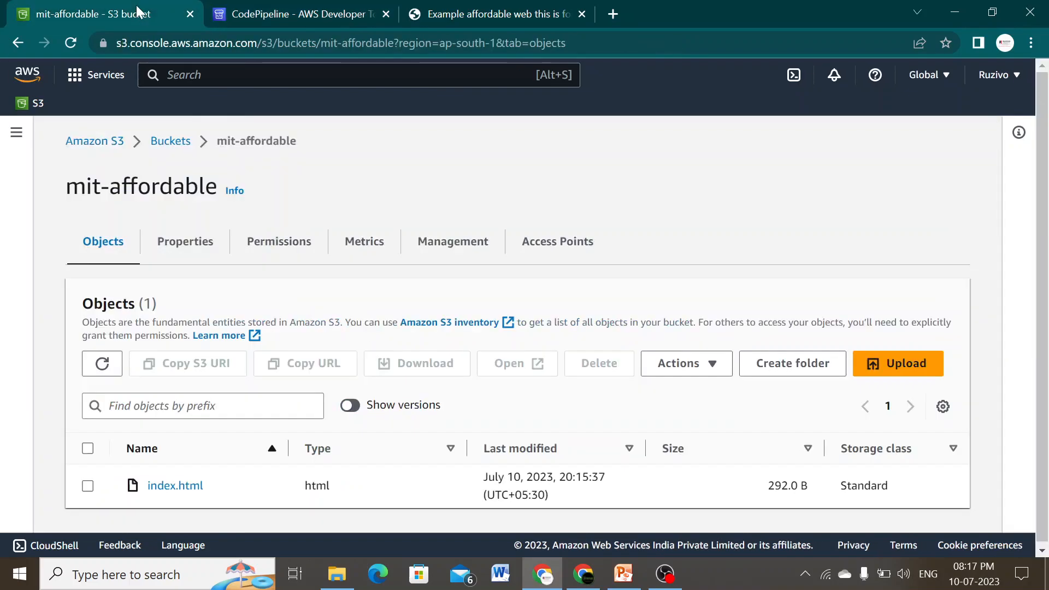
pyautogui.click(88, 486)
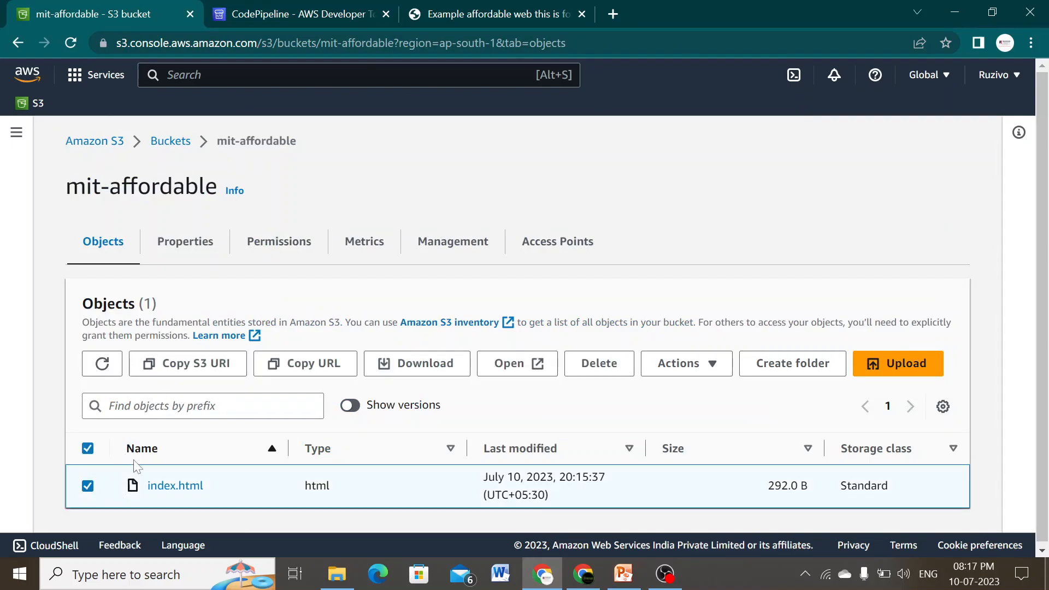
pyautogui.click(713, 362)
pyautogui.scroll(-2, 745, 304)
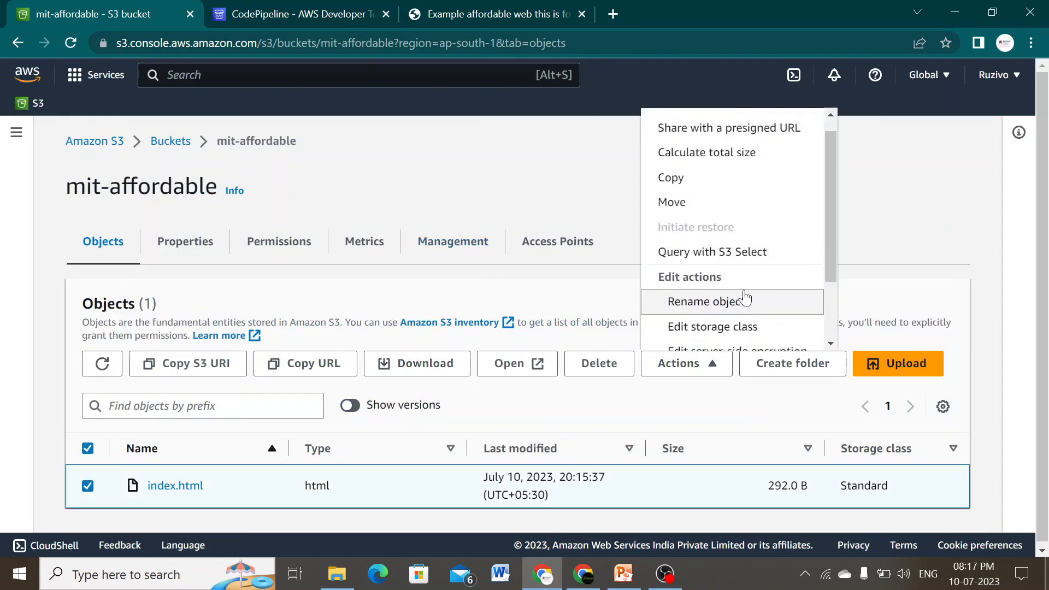
pyautogui.click(745, 338)
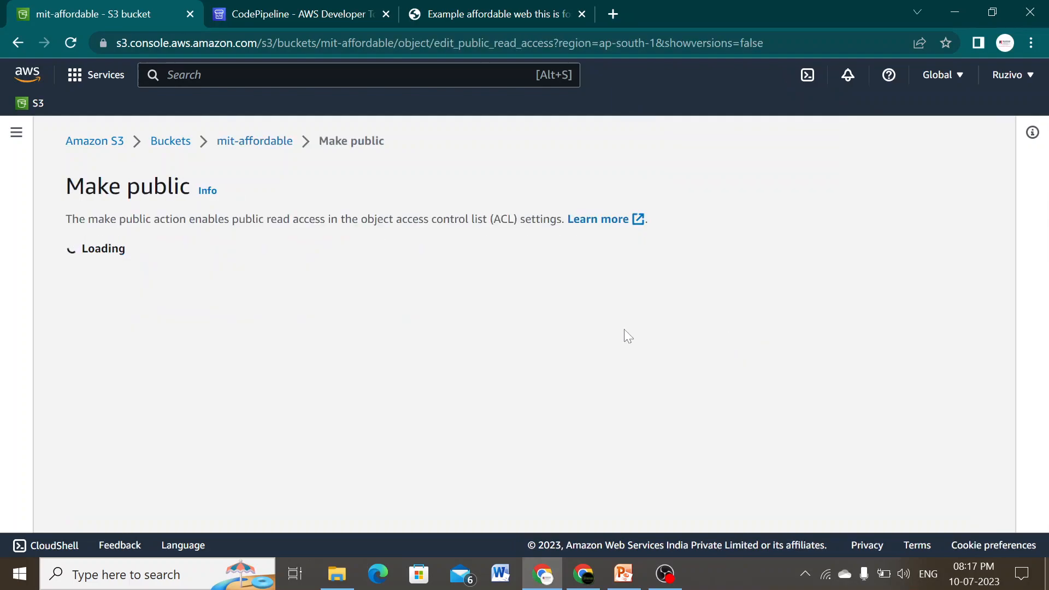
pyautogui.click(655, 496)
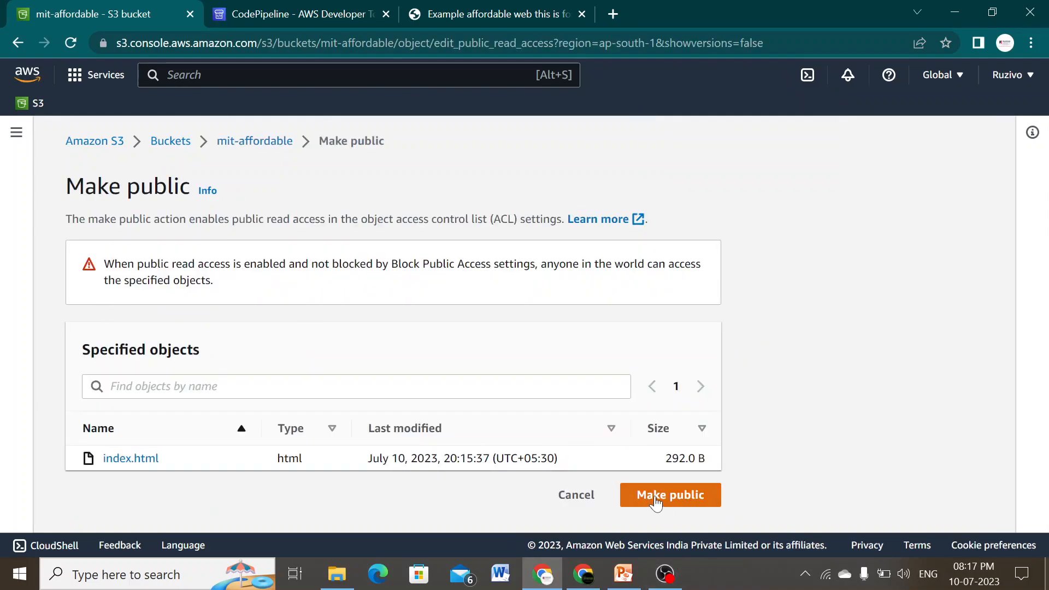
# Reload the hosted index.html page to examine the added heading, and switch to the AWS Code Pipeline presentation in PowerPoint.
pyautogui.click(468, 18)
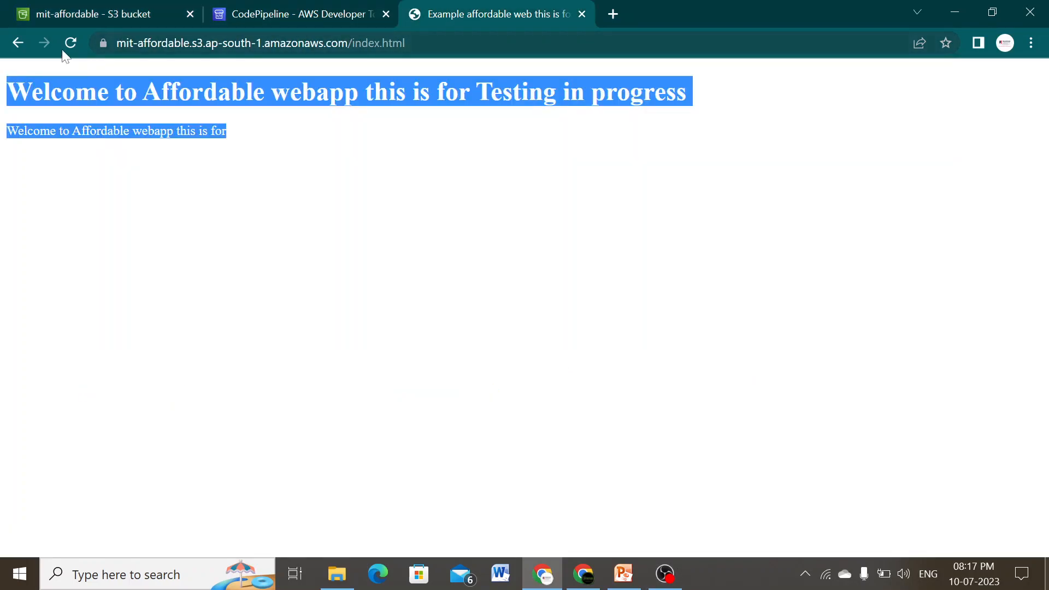
pyautogui.click(75, 39)
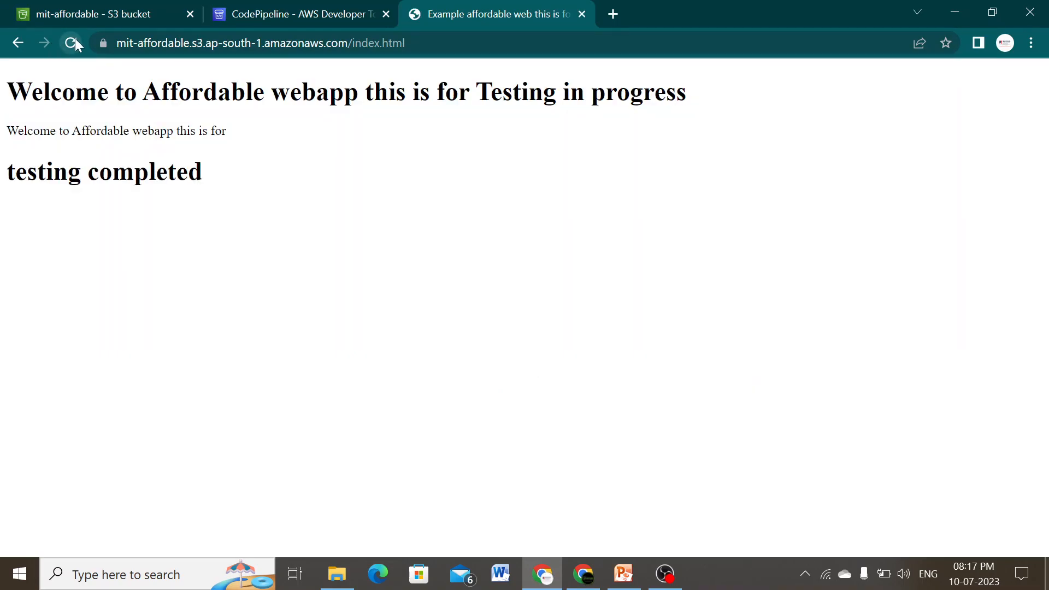
pyautogui.moveTo(31, 91); pyautogui.dragTo(297, 183)
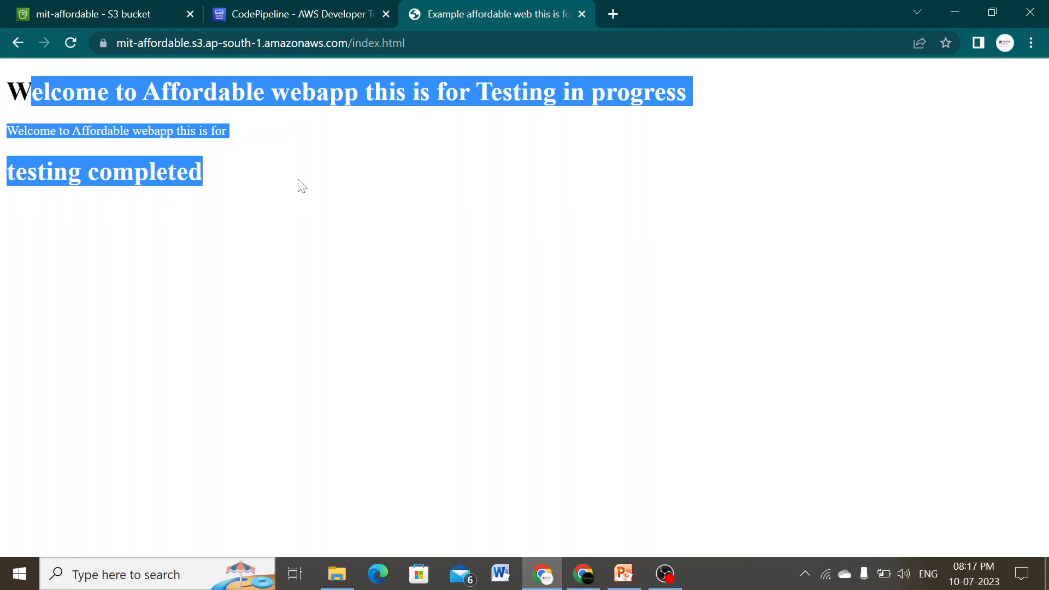
pyautogui.click(210, 182)
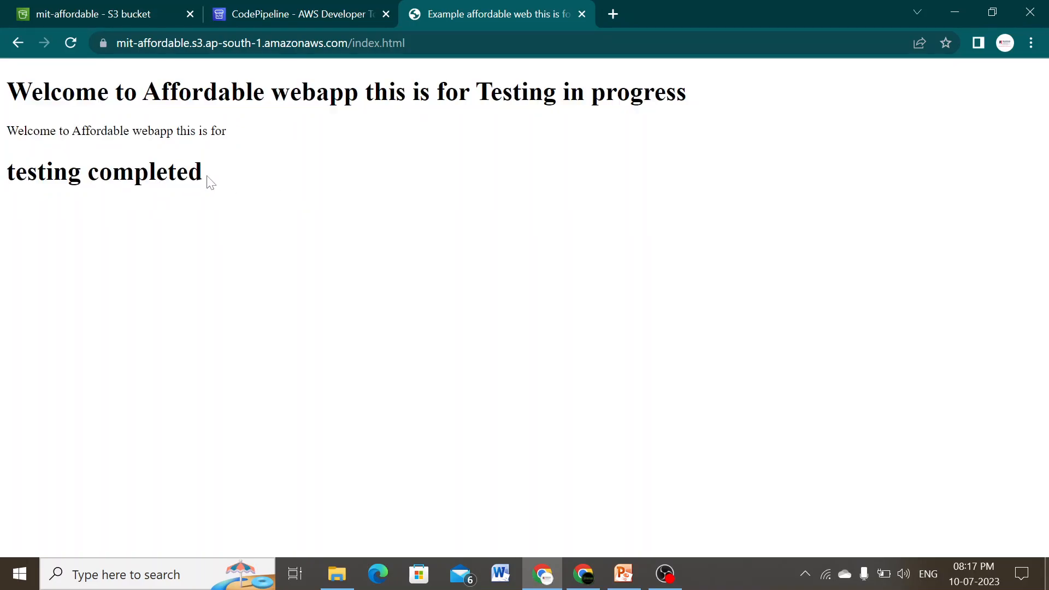
pyautogui.click(623, 574)
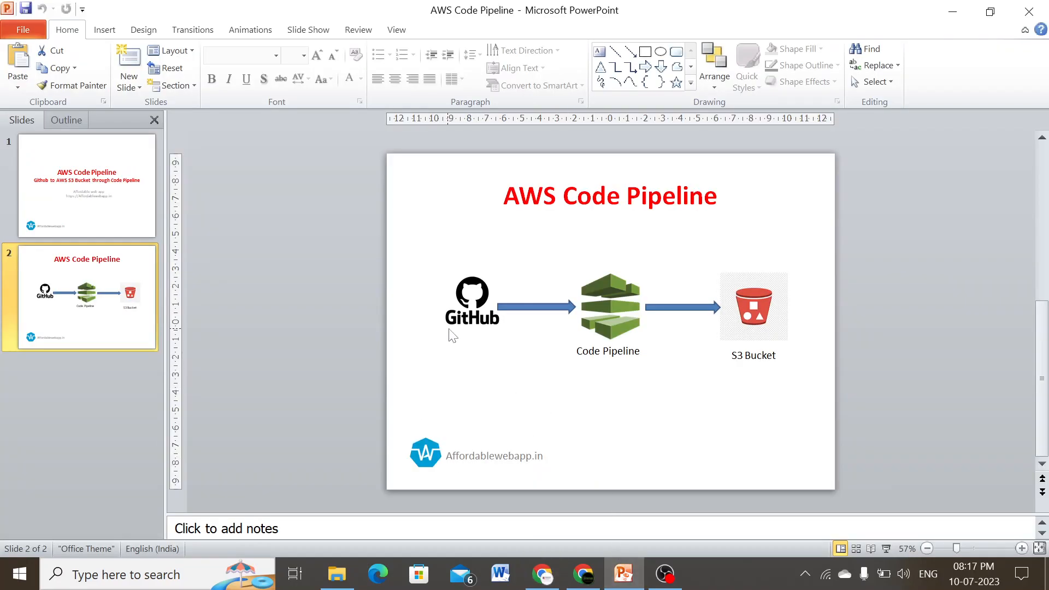